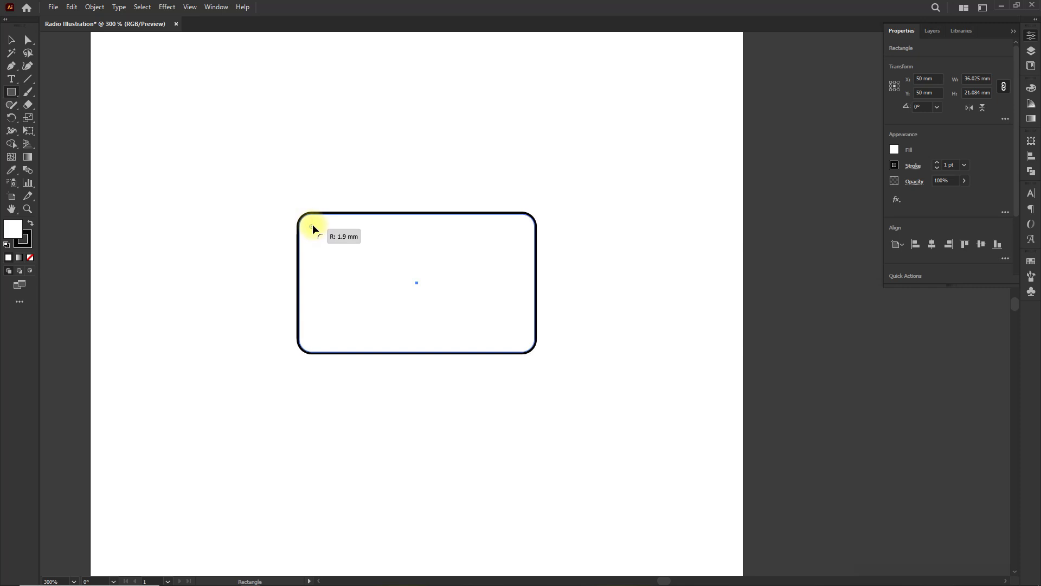
# - Round the radio body's corners to about 1.9 mm and draw a rectangle about 31.4 × 3.4 mm inside its upper edge
pyautogui.moveTo(353, 254); pyautogui.dragTo(332, 233)
pyautogui.click(10, 96)
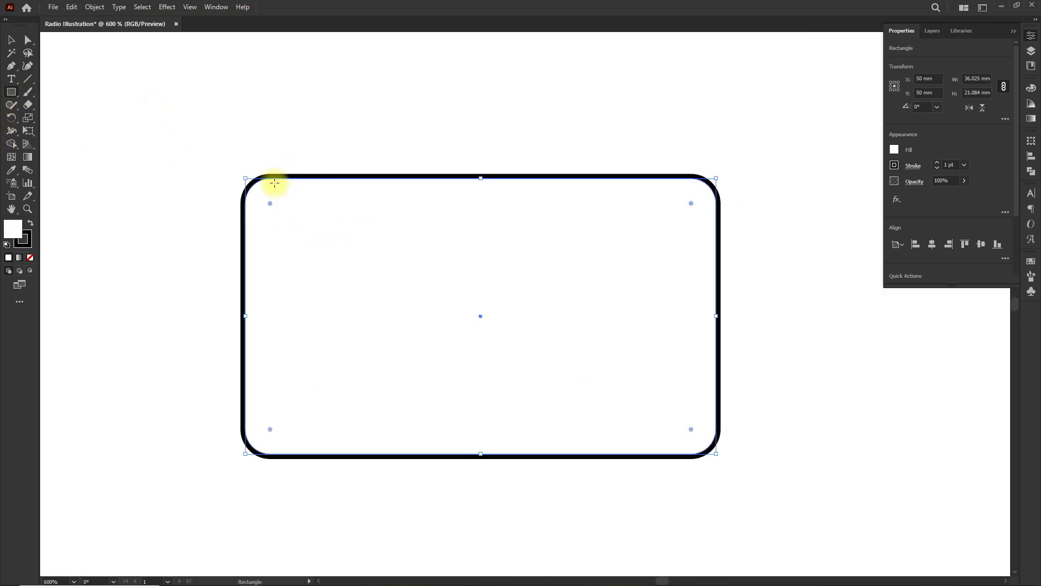
pyautogui.moveTo(274, 180); pyautogui.dragTo(685, 223)
# - Centre the upper rectangle horizontally and slightly round its two lower corners
pyautogui.click(11, 40)
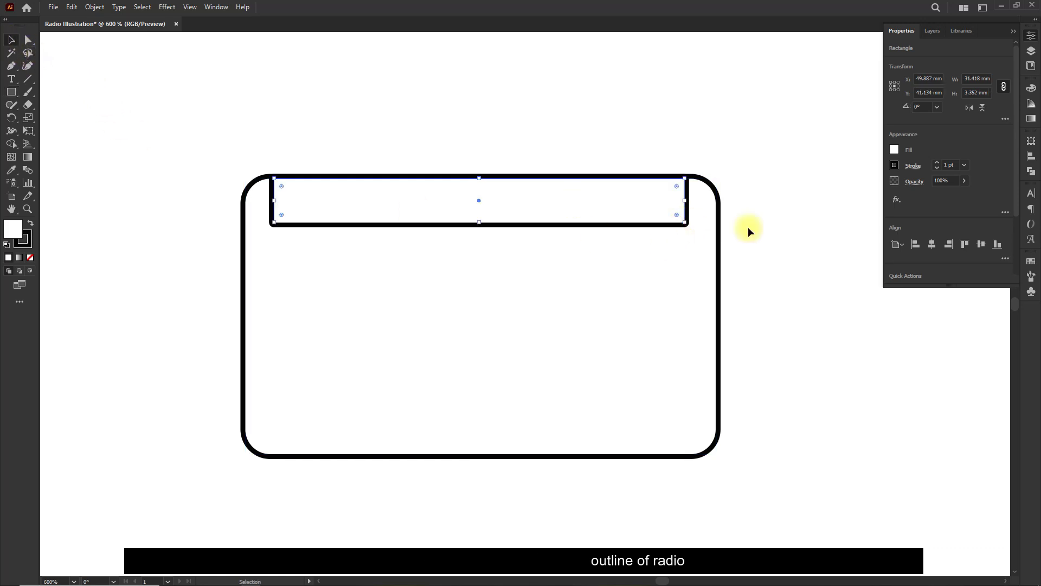
pyautogui.click(932, 245)
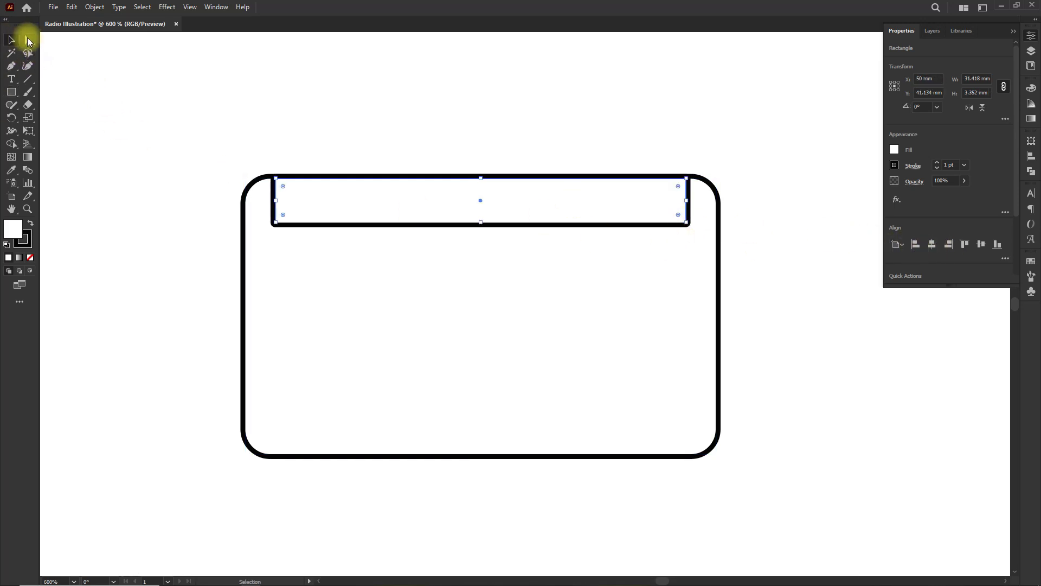
pyautogui.moveTo(678, 214); pyautogui.dragTo(675, 216)
pyautogui.press('space')
pyautogui.moveTo(616, 285); pyautogui.dragTo(518, 237)
# - Draw a rectangle about 14.4 × 13.9 mm on the right side of the radio body for the speaker frame
pyautogui.click(12, 91)
pyautogui.press('space')
pyautogui.moveTo(372, 307); pyautogui.dragTo(352, 288)
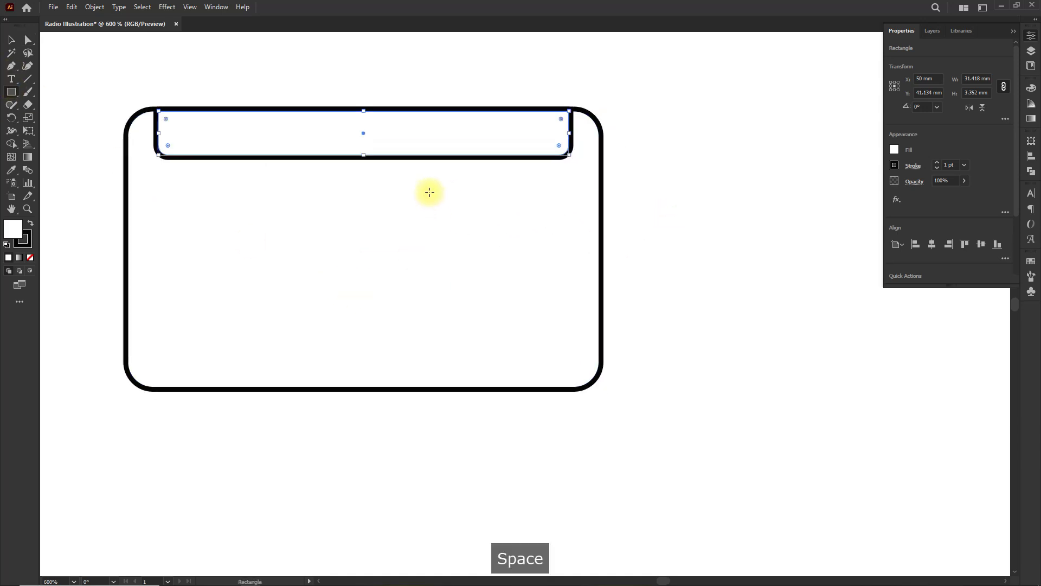
pyautogui.moveTo(380, 177)
pyautogui.mouseDown()
pyautogui.moveTo(545, 310)
pyautogui.moveTo(562, 368)
pyautogui.moveTo(569, 359)
pyautogui.mouseUp()
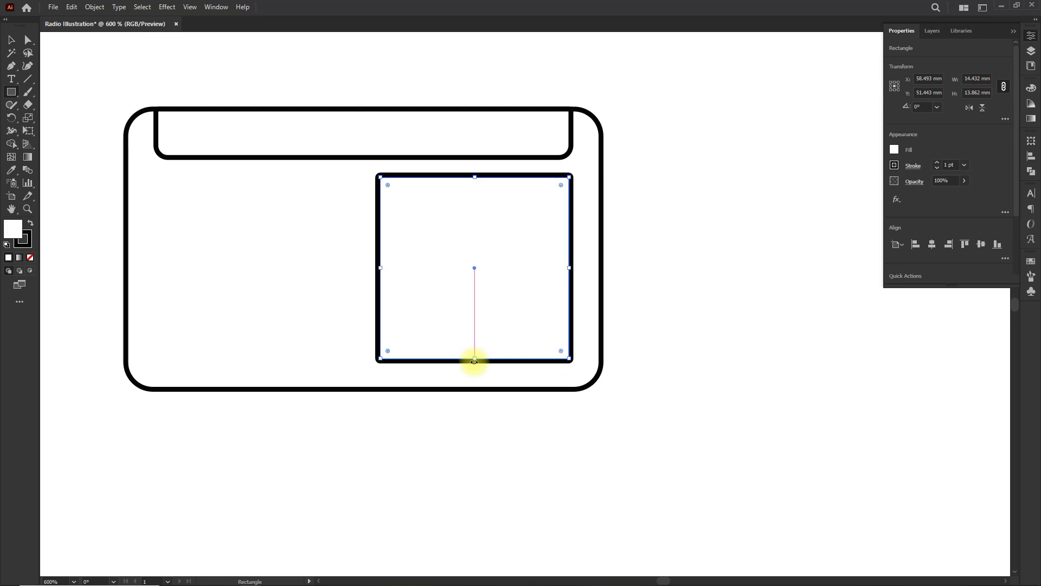
# - Draw a circle about 12 mm in diameter from the centre of the speaker frame
pyautogui.press('space')
pyautogui.moveTo(331, 211); pyautogui.dragTo(272, 197)
pyautogui.rightClick(11, 91)
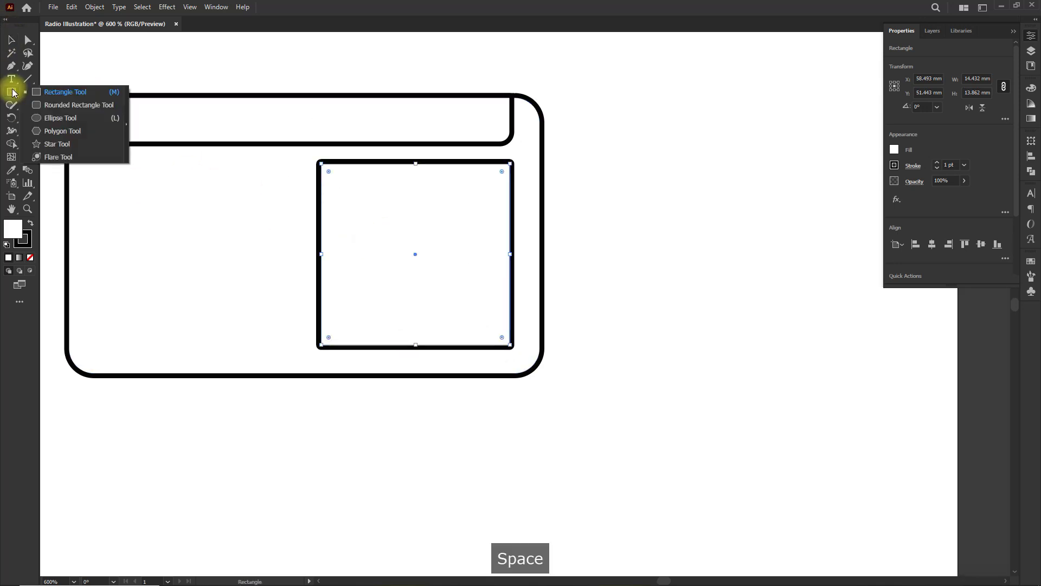
pyautogui.click(74, 119)
pyautogui.scroll(1, 422, 260)
pyautogui.moveTo(413, 250); pyautogui.dragTo(495, 353)
pyautogui.moveTo(304, 250); pyautogui.dragTo(597, 279)
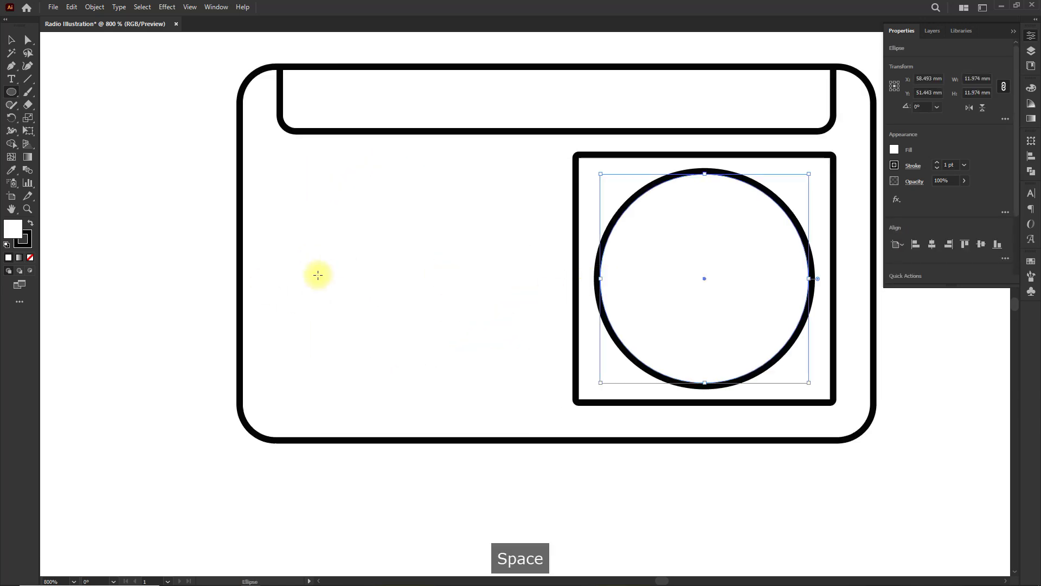
# - Draw a circle about 5.5 mm in diameter on the body's left side and duplicate it to the right for the second knob
pyautogui.moveTo(284, 271); pyautogui.dragTo(331, 317)
pyautogui.moveTo(282, 270); pyautogui.dragTo(478, 275)
pyautogui.press('space')
pyautogui.moveTo(289, 251); pyautogui.dragTo(218, 274)
# - Copy the left knob circle and paste it in place
pyautogui.click(12, 40)
pyautogui.click(117, 136)
pyautogui.click(235, 252)
pyautogui.click(94, 8)
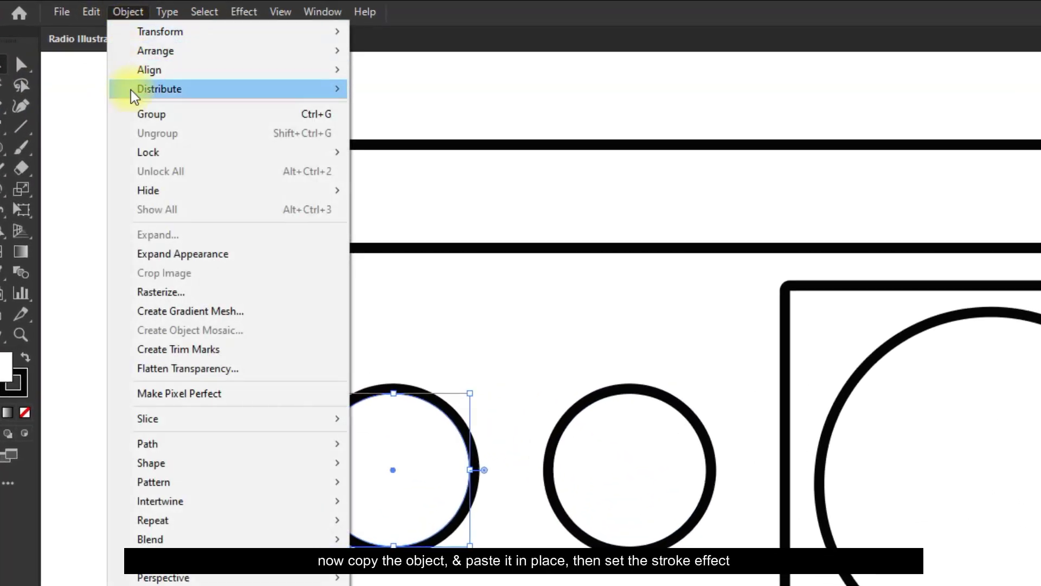
pyautogui.click(91, 11)
pyautogui.click(110, 101)
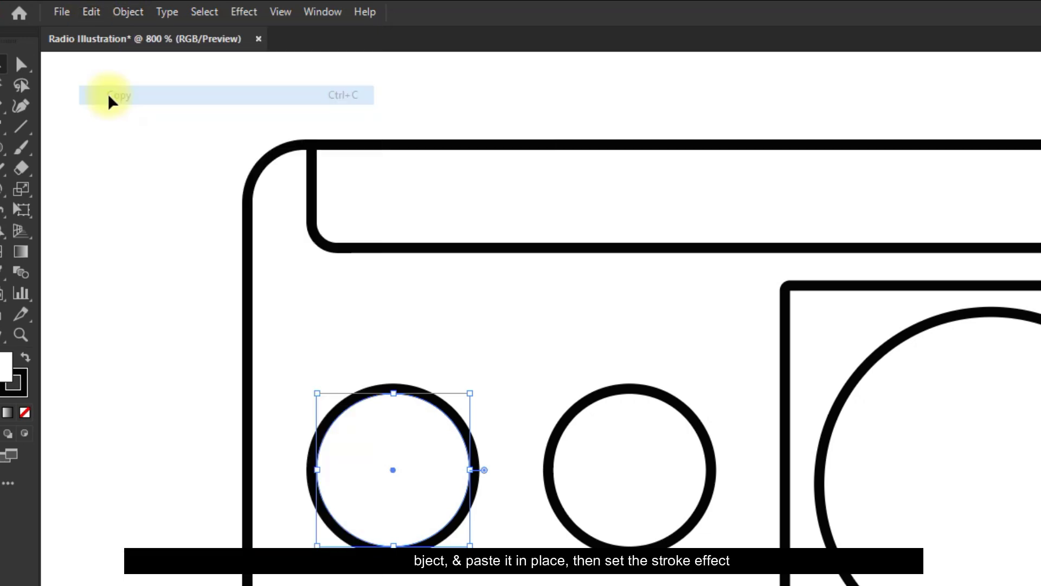
pyautogui.click(89, 10)
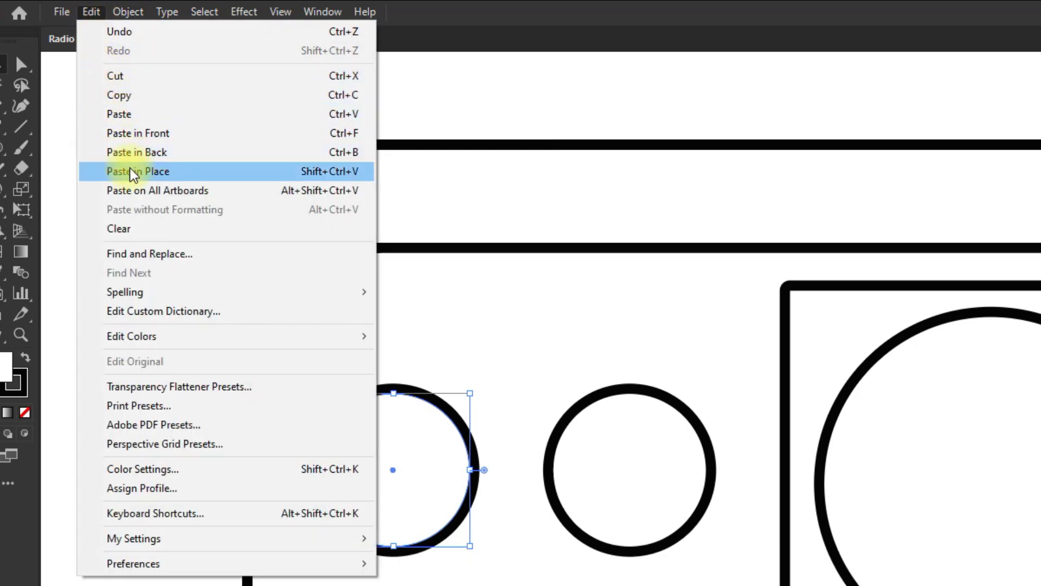
pyautogui.click(122, 171)
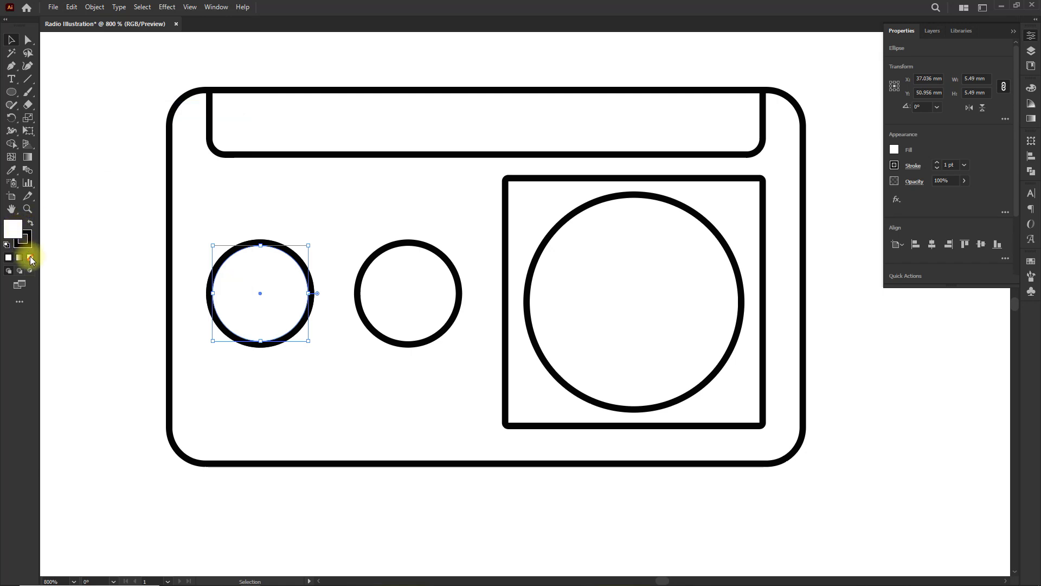
# - Remove the pasted circle's fill and enlarge it from its centre to about 7.8 mm
pyautogui.moveTo(211, 244); pyautogui.dragTo(195, 218)
pyautogui.scroll(1, 234, 253)
pyautogui.moveTo(234, 253); pyautogui.dragTo(230, 235)
# - Delete the large circle's bottom anchor to leave an upper arc and give its stroke the triangular tapering width profile
pyautogui.click(28, 39)
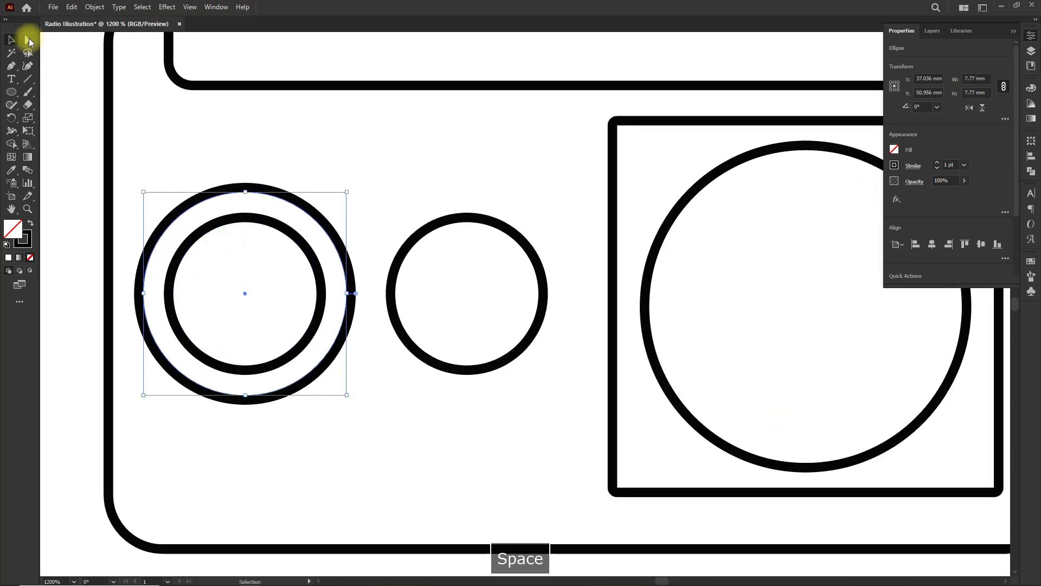
pyautogui.click(244, 400)
pyautogui.press('Delete')
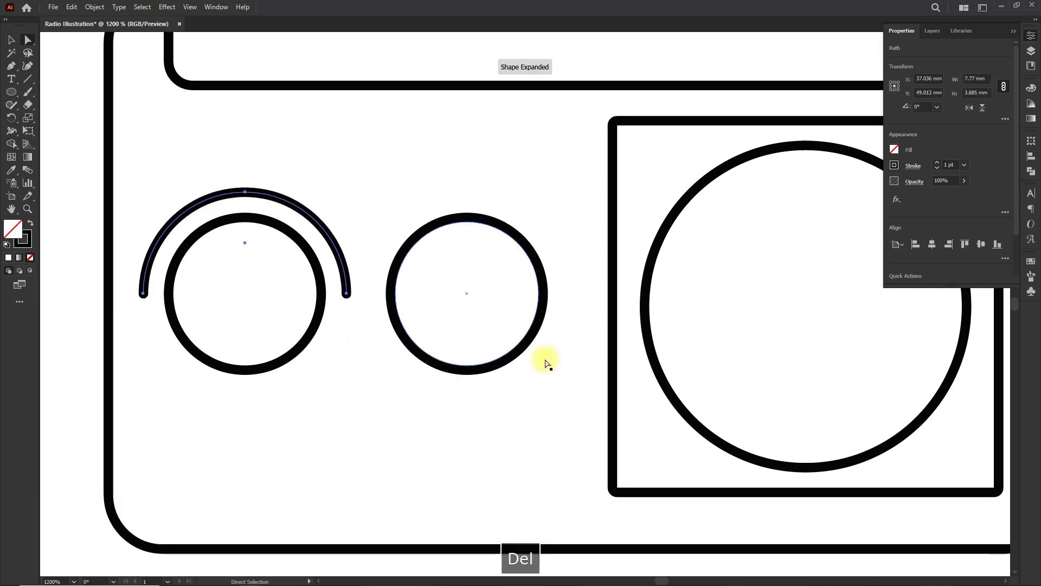
pyautogui.click(915, 167)
pyautogui.click(890, 334)
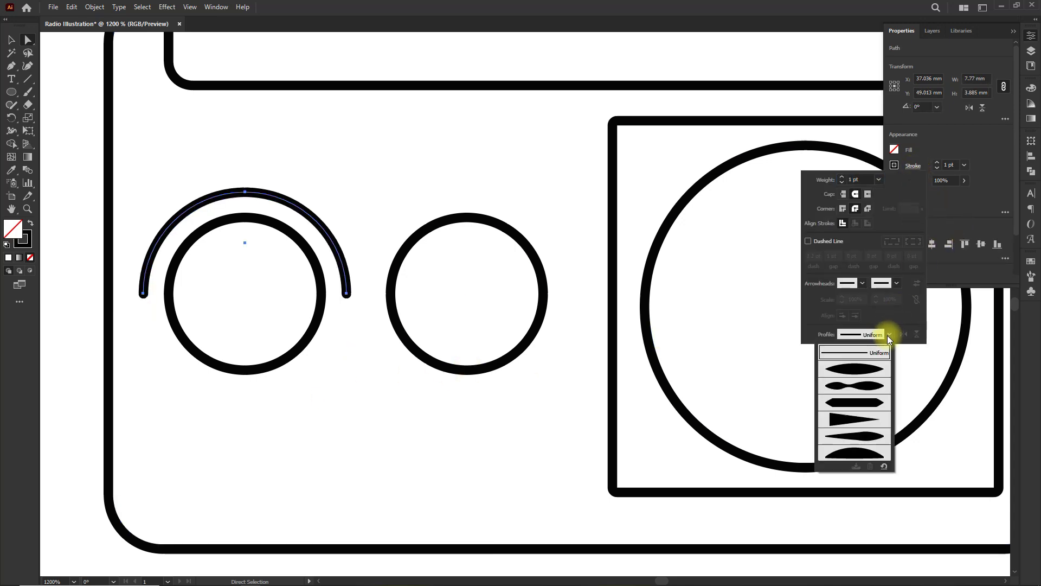
pyautogui.click(864, 418)
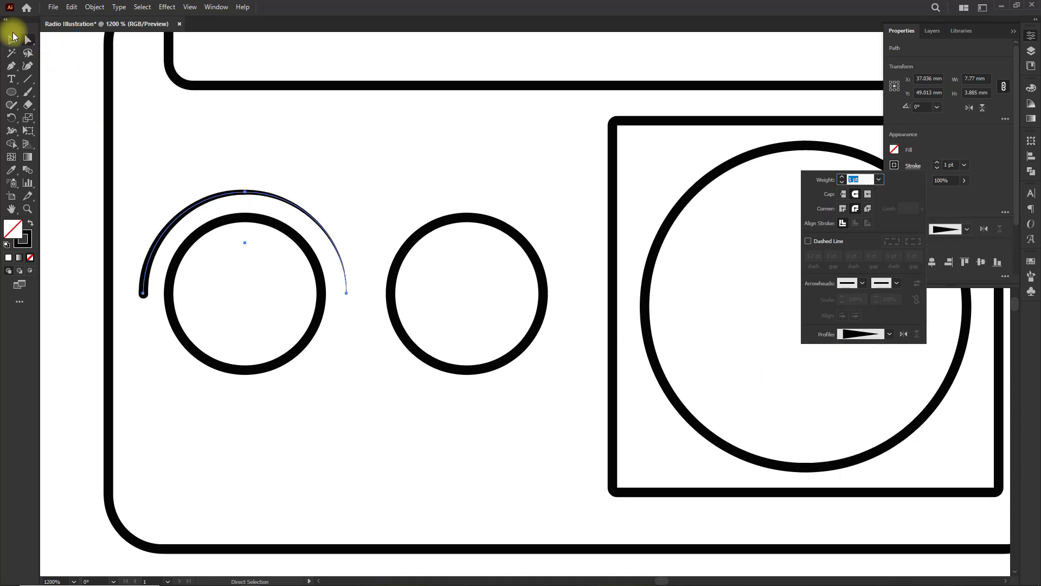
# - Duplicate the tapered arc horizontally so the copy sits around the right knob circle
pyautogui.press('v')
pyautogui.moveTo(245, 243); pyautogui.dragTo(468, 244)
pyautogui.scroll(-2, 477, 237)
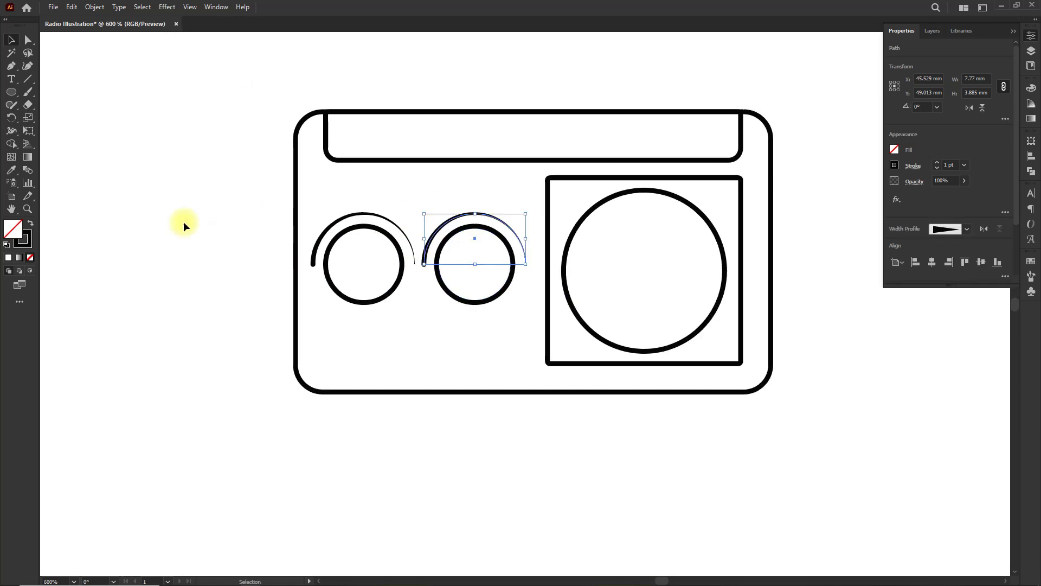
pyautogui.click(223, 233)
# - Shift each knob circle together with its tapered arc slightly to the right
pyautogui.scroll(2, 466, 251)
pyautogui.click(420, 255)
pyautogui.keyDown('shift'); pyautogui.click(390, 242); pyautogui.keyUp('shift')
pyautogui.moveTo(390, 242); pyautogui.dragTo(399, 245)
pyautogui.click(209, 225)
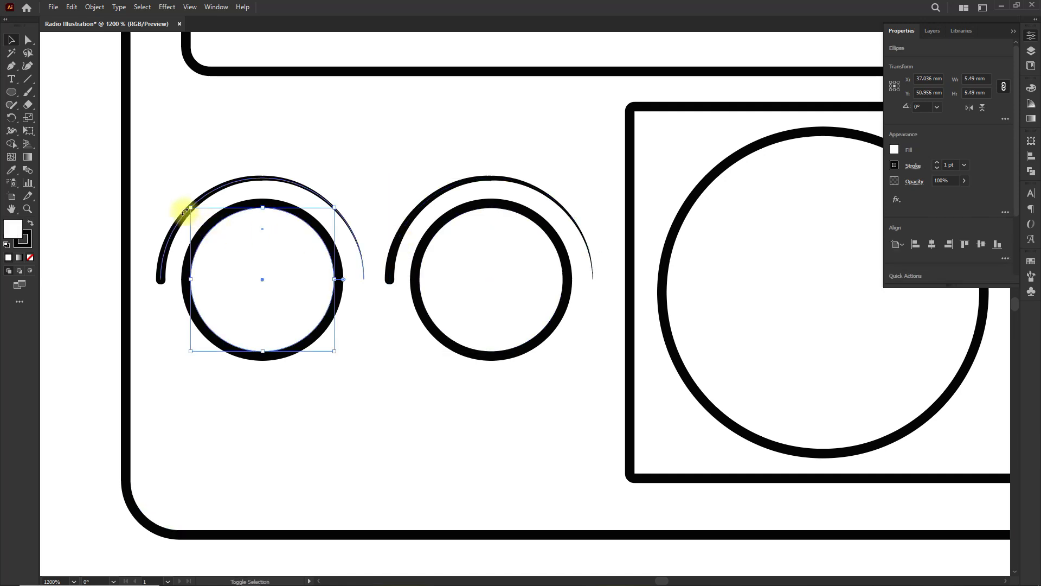
pyautogui.keyDown('shift'); pyautogui.click(180, 220); pyautogui.keyUp('shift')
pyautogui.moveTo(181, 219)
pyautogui.mouseDown()
pyautogui.moveTo(242, 222)
pyautogui.moveTo(268, 279)
pyautogui.mouseUp()
# - Add a slanted pointer line about 3 mm long ending at the left knob's centre and a vertical one in the right knob
pyautogui.click(99, 177)
pyautogui.click(33, 40)
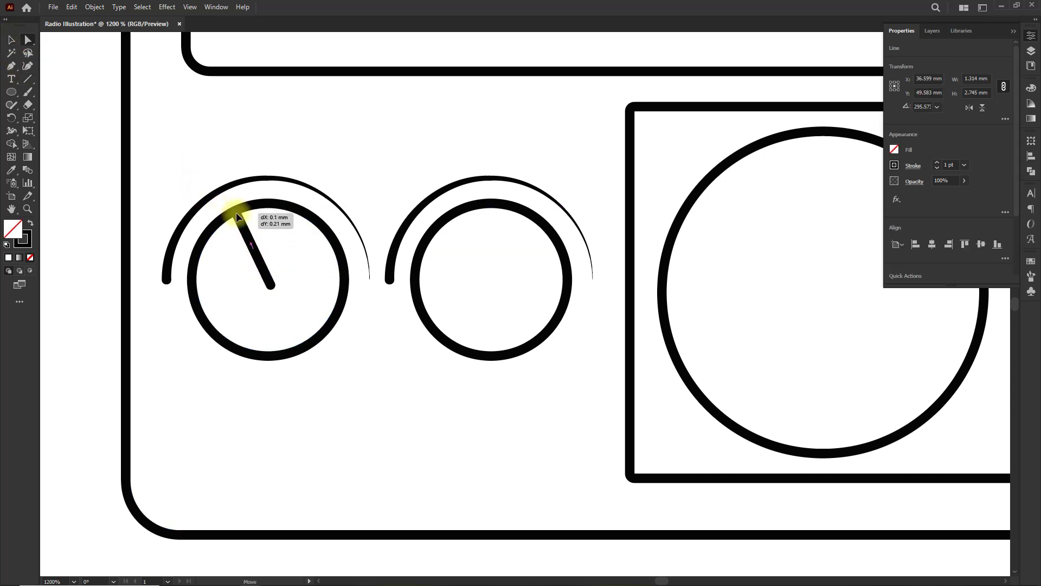
pyautogui.moveTo(271, 285); pyautogui.dragTo(268, 280)
pyautogui.click(29, 78)
pyautogui.moveTo(491, 205); pyautogui.dragTo(492, 279)
# - Group the circle, arc and pointer of each knob into its own group
pyautogui.click(11, 40)
pyautogui.scroll(-2, 384, 186)
pyautogui.press('space')
pyautogui.moveTo(360, 401); pyautogui.dragTo(273, 163)
pyautogui.hotkey('ctrl', 'g')
pyautogui.moveTo(479, 414); pyautogui.dragTo(406, 167)
pyautogui.keyDown('shift'); pyautogui.click(378, 164); pyautogui.keyUp('shift')
pyautogui.hotkey('ctrl', 'g')
# - Scale both knob groups down slightly and move the right knob a little to the right
pyautogui.keyDown('shift'); pyautogui.click(310, 198); pyautogui.keyUp('shift')
pyautogui.scroll(2, 309, 188)
pyautogui.moveTo(236, 178); pyautogui.dragTo(249, 177)
pyautogui.click(504, 232)
pyautogui.moveTo(500, 233); pyautogui.dragTo(511, 233)
pyautogui.scroll(-2, 415, 230)
pyautogui.hotkey('ctrl', 'shift', 'a')
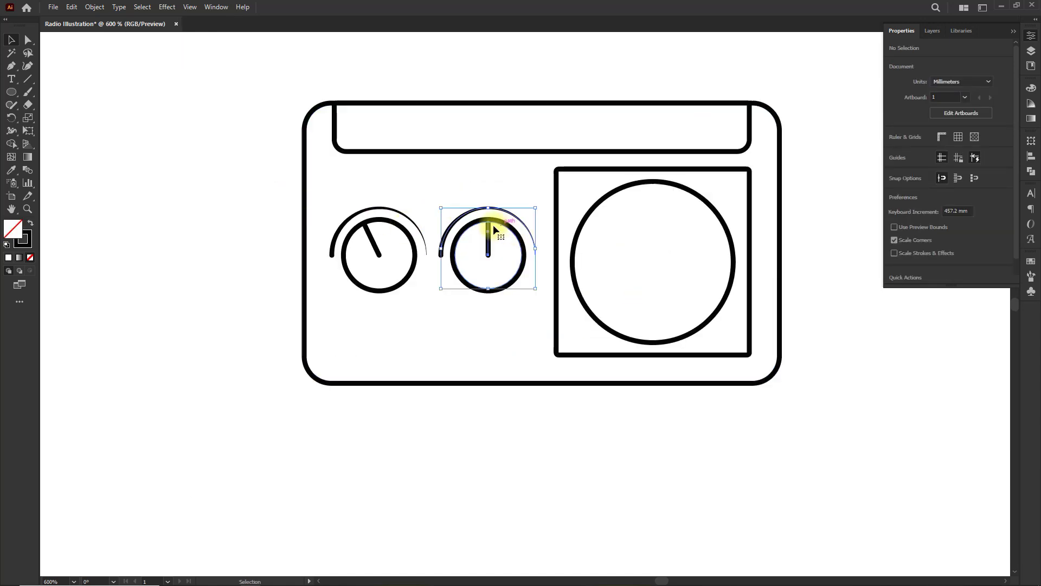
# - Move both knobs slightly downward within the radio body
pyautogui.scroll(1, 408, 233)
pyautogui.moveTo(410, 232); pyautogui.dragTo(412, 245)
pyautogui.click(567, 195)
pyautogui.press('space')
pyautogui.moveTo(566, 195); pyautogui.dragTo(385, 237)
pyautogui.click(117, 77)
# - Draw a rectangle about 31.5 × 1.9 mm inside the upper panel for the tuning strip
pyautogui.click(10, 91)
pyautogui.moveTo(10, 91); pyautogui.dragTo(56, 92)
pyautogui.scroll(1, 178, 133)
pyautogui.press('space')
pyautogui.moveTo(178, 132); pyautogui.dragTo(182, 138)
pyautogui.moveTo(124, 107)
pyautogui.mouseDown()
pyautogui.moveTo(420, 148)
pyautogui.moveTo(949, 156)
pyautogui.mouseUp()
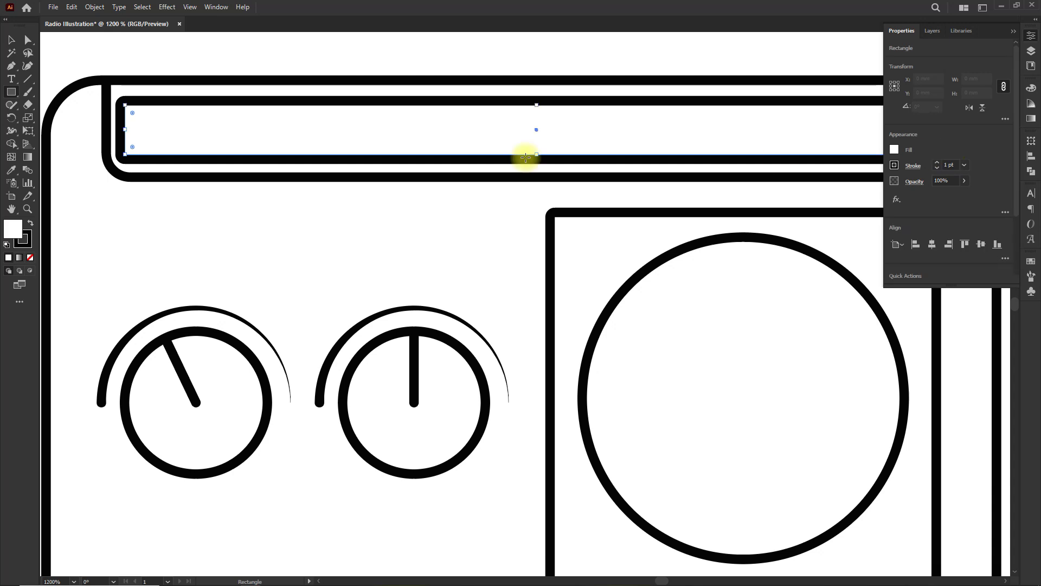
# - Narrow the tuning strip rectangle to about 29.7 mm and centre it horizontally
pyautogui.scroll(-2, 779, 158)
pyautogui.moveTo(631, 144); pyautogui.dragTo(604, 144)
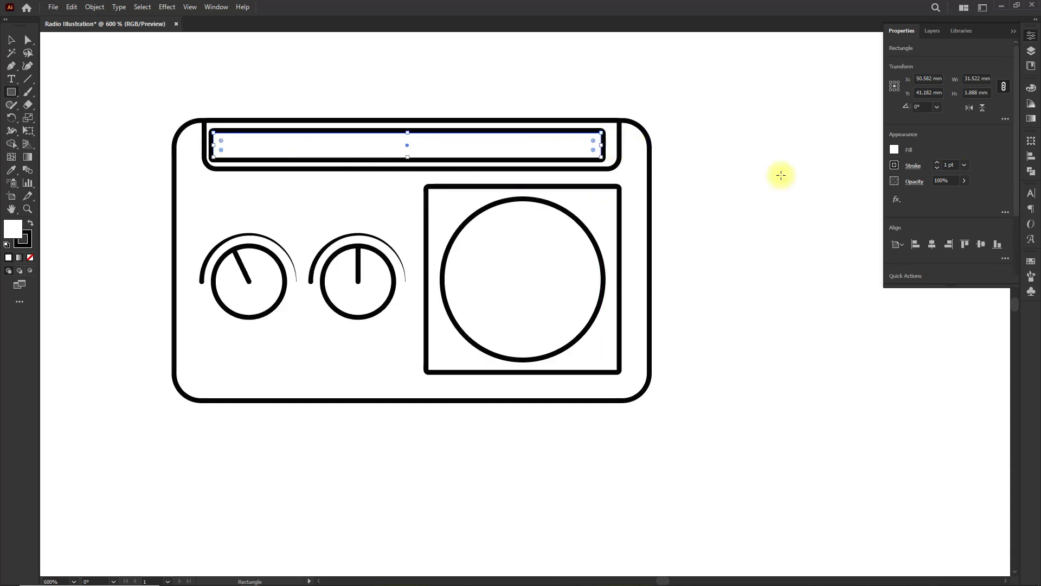
pyautogui.click(1005, 259)
pyautogui.click(933, 245)
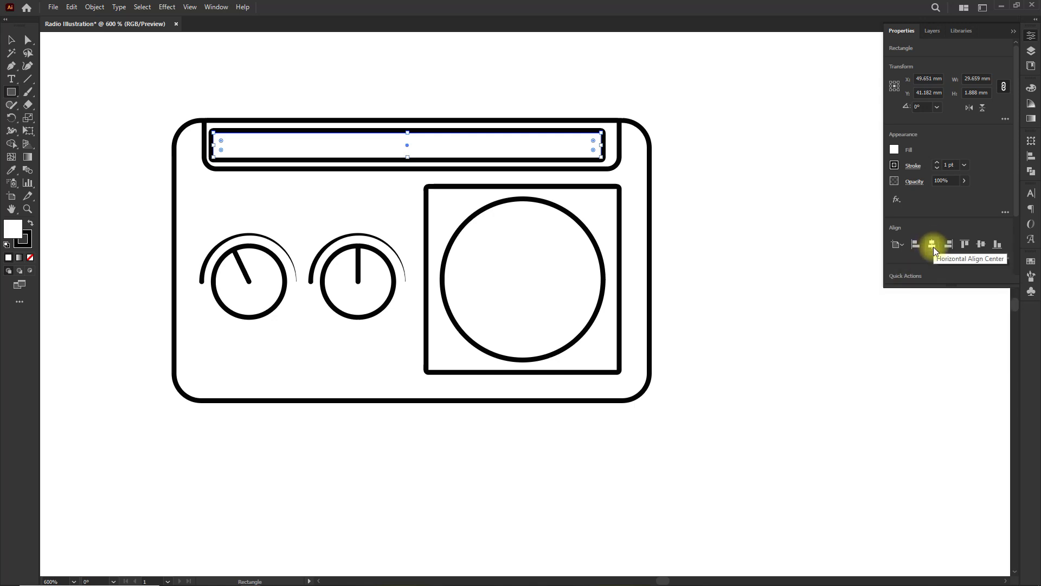
pyautogui.click(933, 246)
# - Lower the tuning strip's upper edge to reduce its height to about 1.6 mm
pyautogui.click(11, 39)
pyautogui.scroll(3, 278, 109)
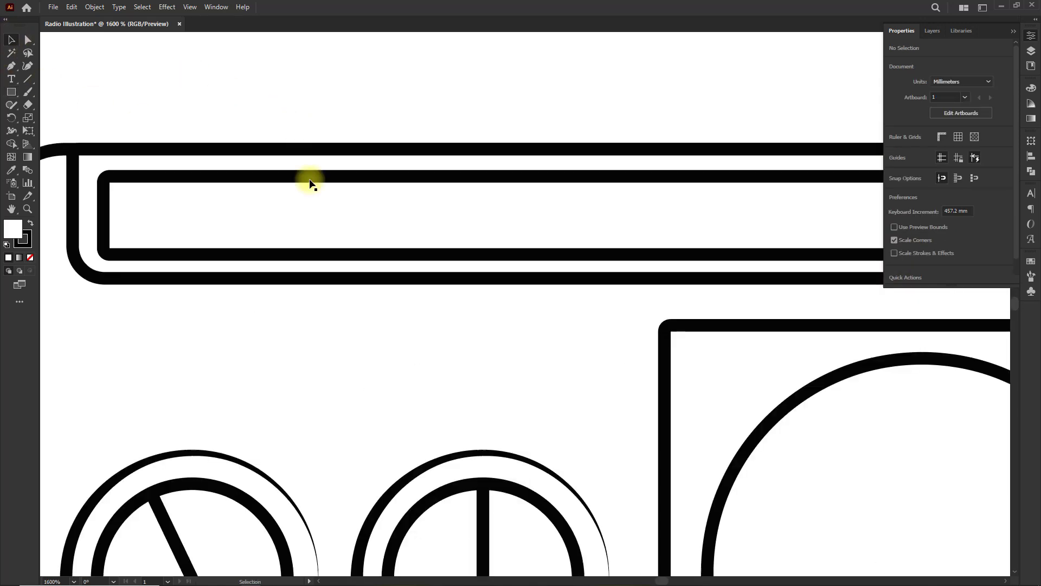
pyautogui.moveTo(627, 182); pyautogui.dragTo(628, 188)
pyautogui.hotkey('ctrl', 'shift', 'a')
# - Draw two vertical lines about 2.9 mm and 2.1 mm long side by side across the tuning strip's left end
pyautogui.press('\\')
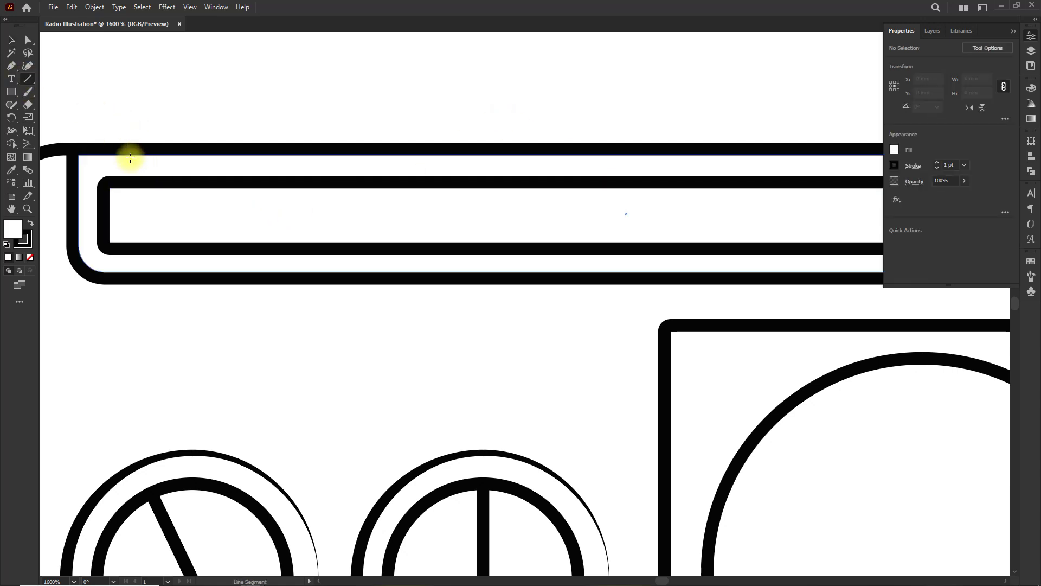
pyautogui.moveTo(129, 124); pyautogui.dragTo(128, 227)
pyautogui.moveTo(156, 134); pyautogui.dragTo(155, 208)
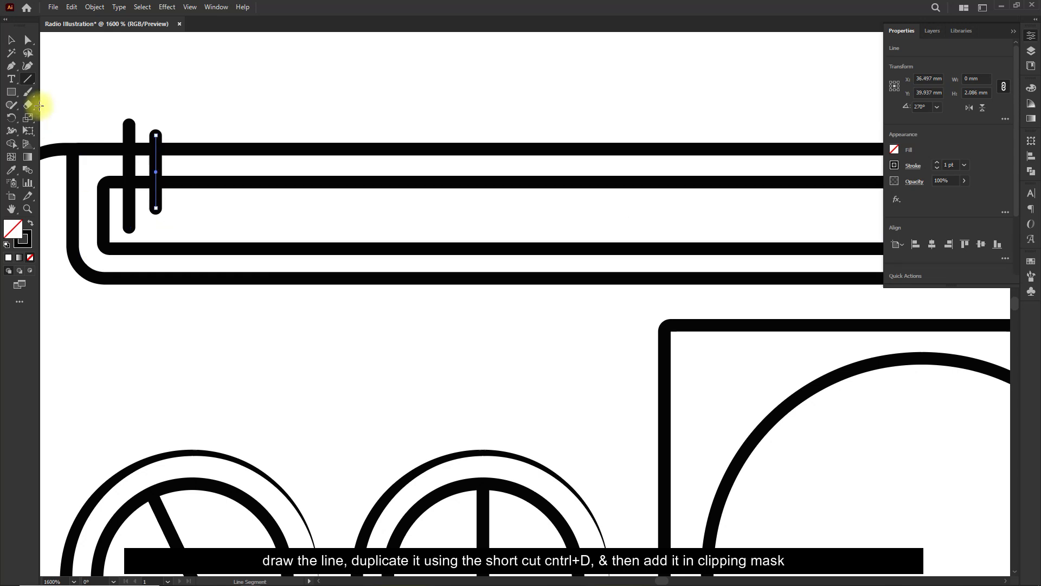
# - Duplicate the pair of lines about 1.4 mm to the right and repeat the copy along the tuning strip
pyautogui.keyDown('shift'); pyautogui.click(128, 133); pyautogui.keyUp('shift')
pyautogui.moveTo(128, 133); pyautogui.dragTo(181, 143)
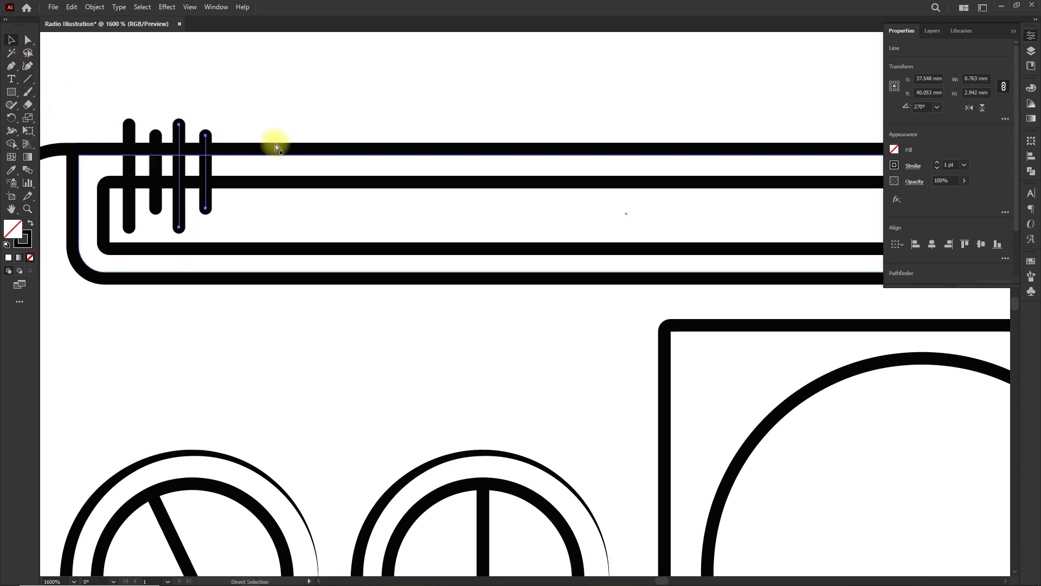
pyautogui.hotkey('ctrl', 'd')
pyautogui.hotkey('ctrl', 'd')
pyautogui.hotkey('ctrl', 'd')
pyautogui.hotkey('ctrl', 'd')
pyautogui.hotkey('ctrl', 'd')
pyautogui.hotkey('ctrl', 'd')
pyautogui.hotkey('ctrl', 'd')
pyautogui.hotkey('ctrl', 'd')
pyautogui.scroll(-5, 379, 174)
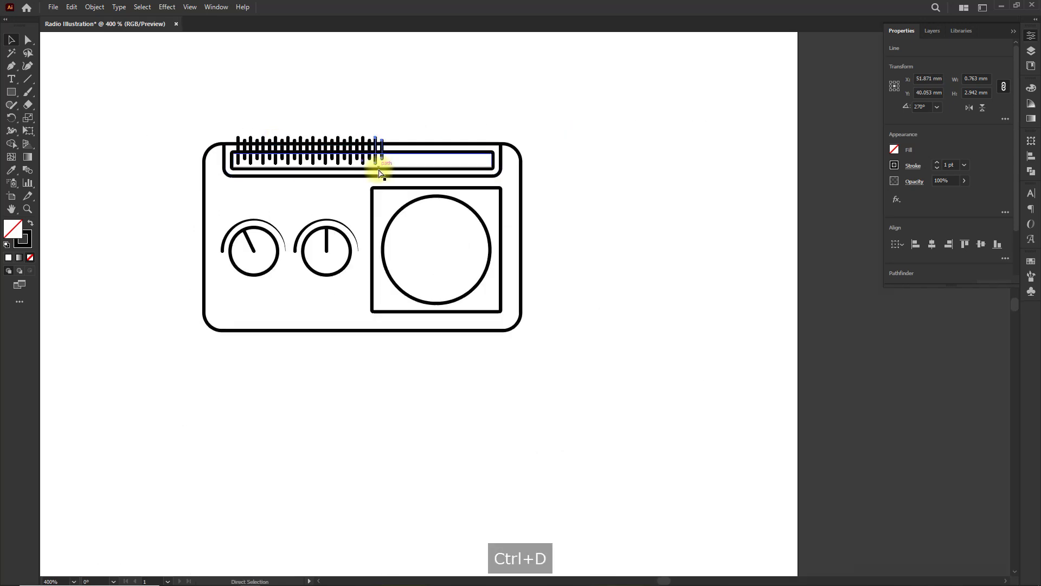
# - Select all the vertical scale lines, group them and centre the group horizontally
pyautogui.scroll(2, 299, 157)
pyautogui.moveTo(176, 103); pyautogui.dragTo(613, 134)
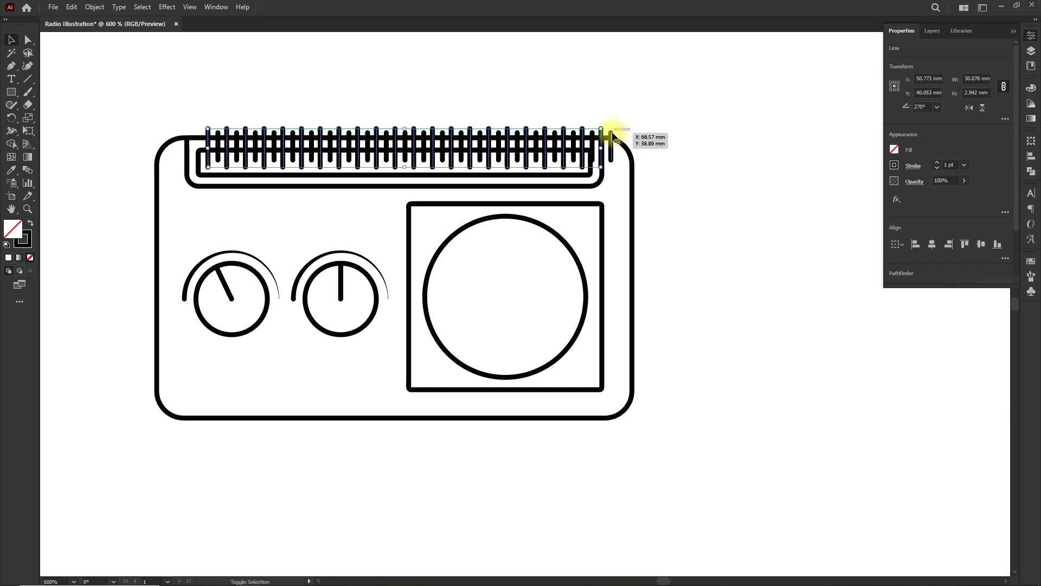
pyautogui.moveTo(174, 109); pyautogui.dragTo(643, 133)
pyautogui.press('a')
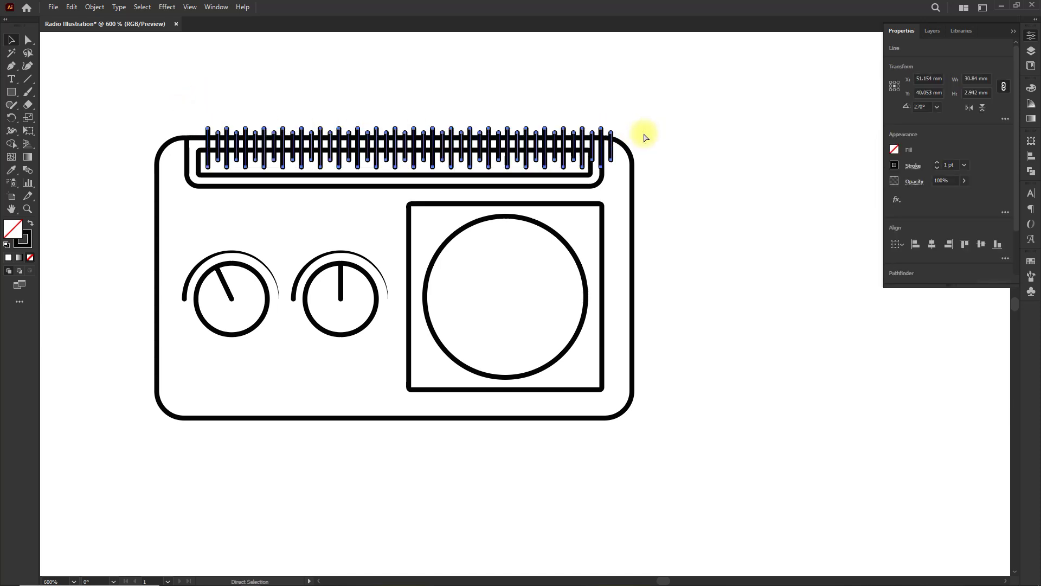
pyautogui.hotkey('ctrl', 'g')
pyautogui.scroll(1, 645, 151)
pyautogui.click(933, 244)
pyautogui.click(827, 172)
# - Copy the tuning strip rectangle in place, bring the copy to the front and remove its fill
pyautogui.press('a')
pyautogui.click(345, 183)
pyautogui.hotkey('ctrl', 'c')
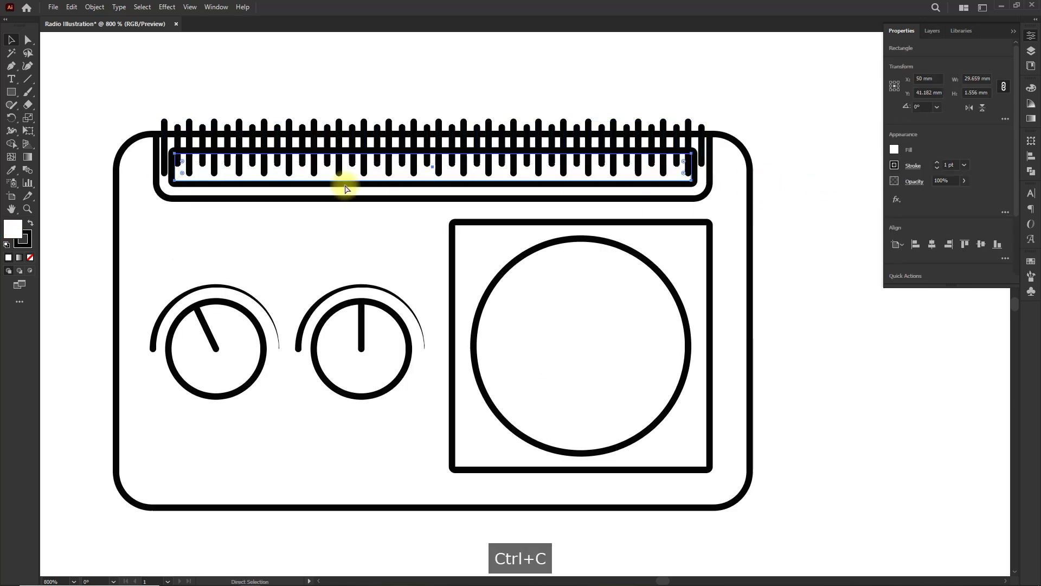
pyautogui.hotkey('ctrl', 'shift', '[')
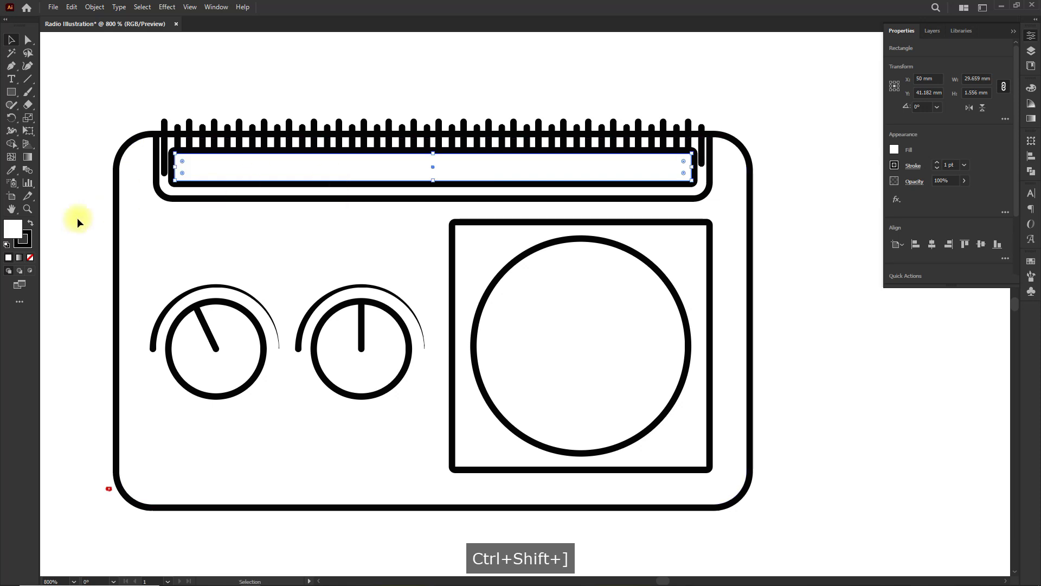
pyautogui.press('/')
# - Make a clipping mask from the front strip rectangle and the group of scale lines
pyautogui.keyDown('shift'); pyautogui.click(163, 125); pyautogui.keyUp('shift')
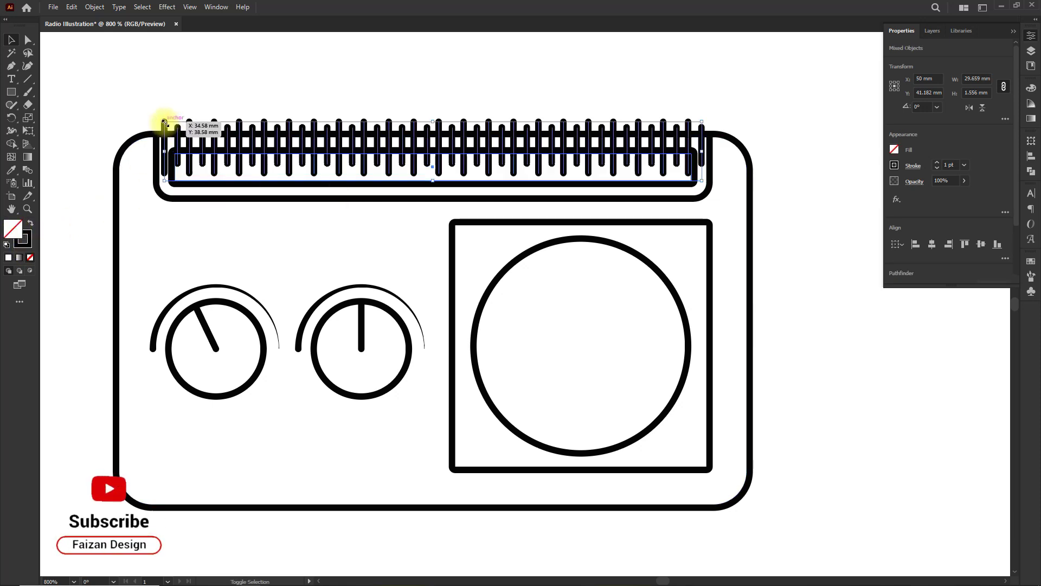
pyautogui.rightClick(165, 122)
pyautogui.click(210, 266)
pyautogui.click(288, 141)
pyautogui.press('space')
pyautogui.moveTo(462, 126); pyautogui.dragTo(434, 108)
# - Draw a small screw circle about 1.1 mm wide with a 0.5 pt stroke in the speaker plate's upper-left corner
pyautogui.click(530, 286)
pyautogui.scroll(2, 515, 284)
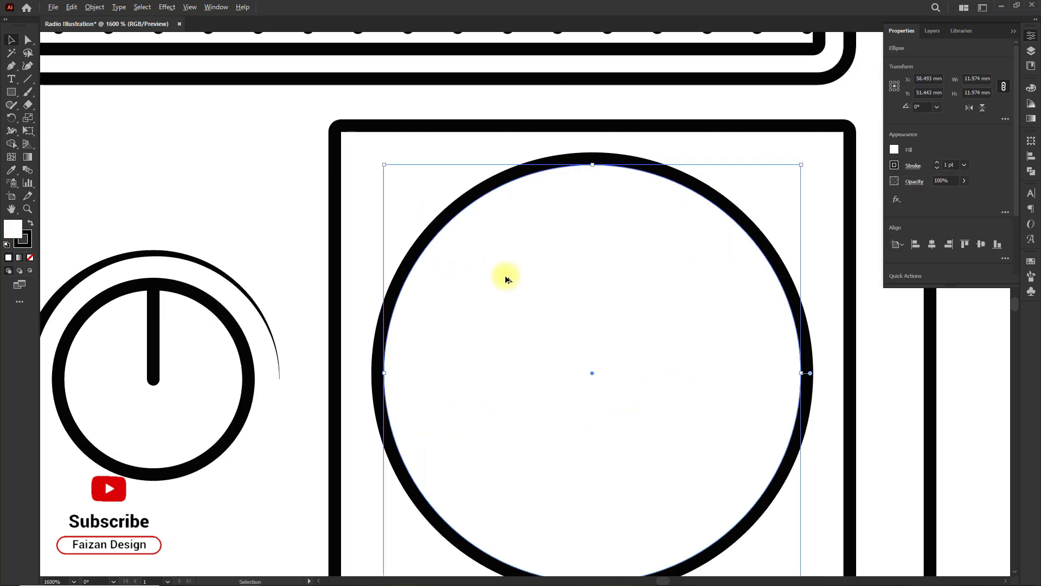
pyautogui.press('space')
pyautogui.moveTo(504, 276); pyautogui.dragTo(505, 313)
pyautogui.moveTo(12, 96); pyautogui.dragTo(55, 119)
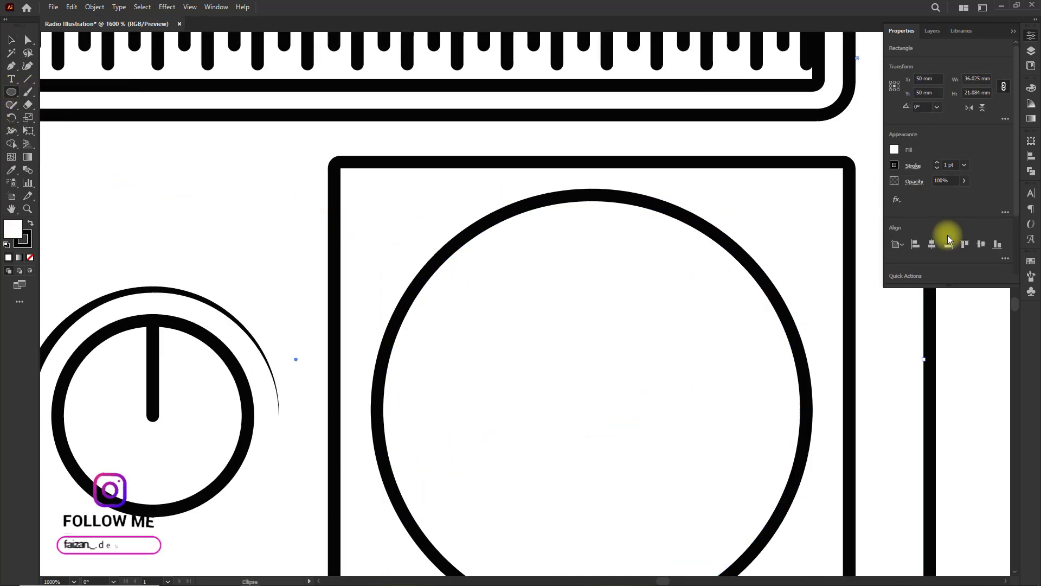
pyautogui.write('0.5')
pyautogui.press('Return')
pyautogui.click(913, 170)
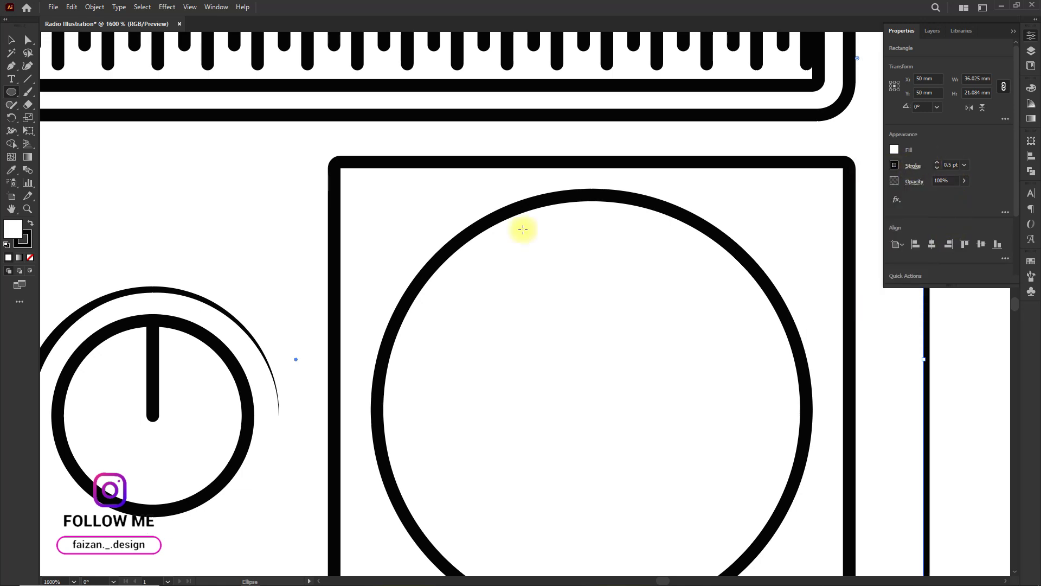
pyautogui.scroll(1, 392, 211)
pyautogui.moveTo(364, 201); pyautogui.dragTo(365, 252)
pyautogui.press('v')
pyautogui.click(444, 191)
# - Draw a vertical line about 0.8 mm long inside the small circle and set its stroke to 0.5 pt
pyautogui.press('space')
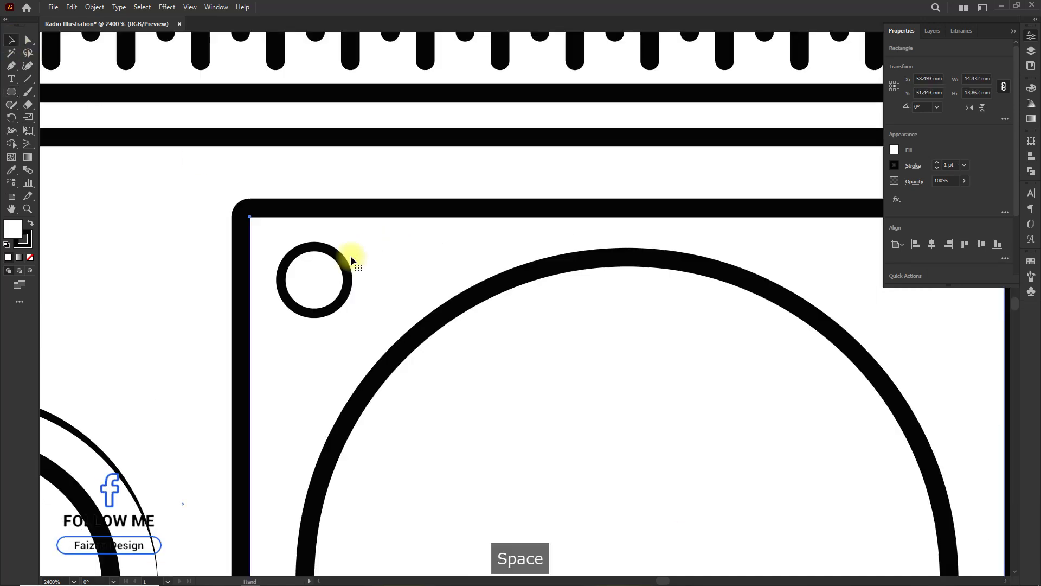
pyautogui.scroll(2, 304, 251)
pyautogui.scroll(-1, 240, 249)
pyautogui.click(27, 78)
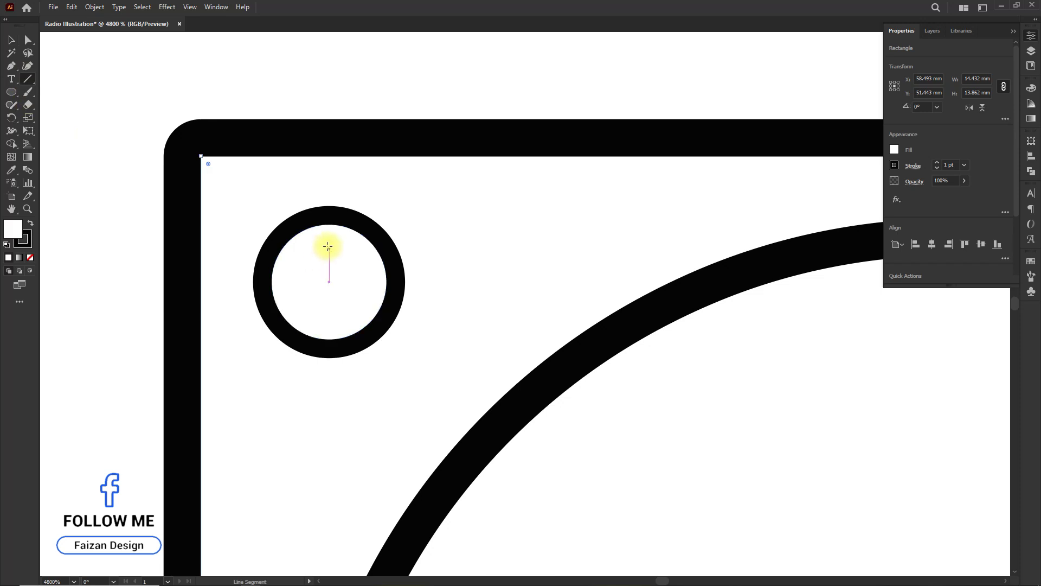
pyautogui.moveTo(328, 238); pyautogui.dragTo(329, 321)
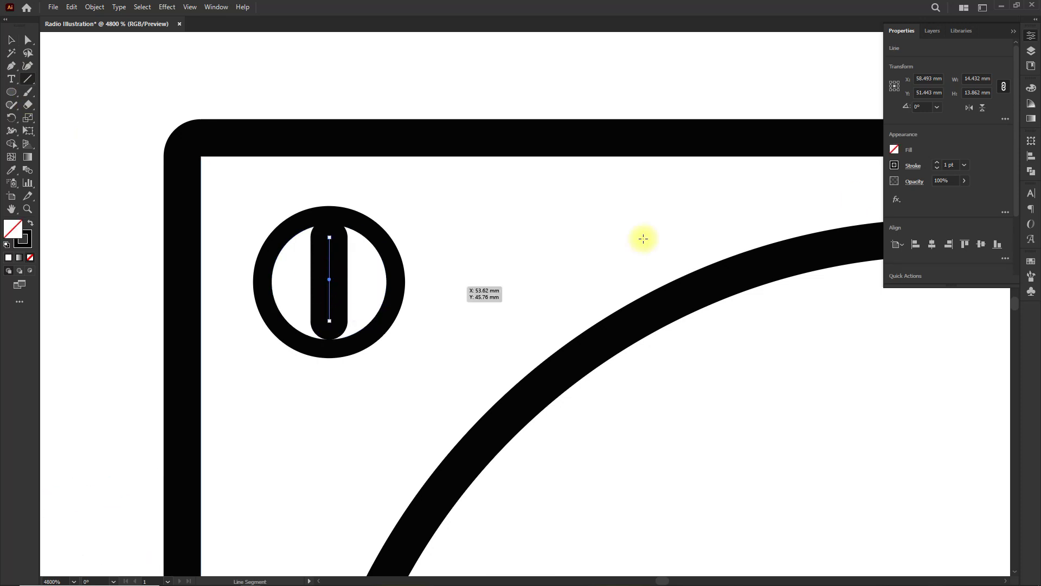
pyautogui.write('0.5')
pyautogui.press('Return')
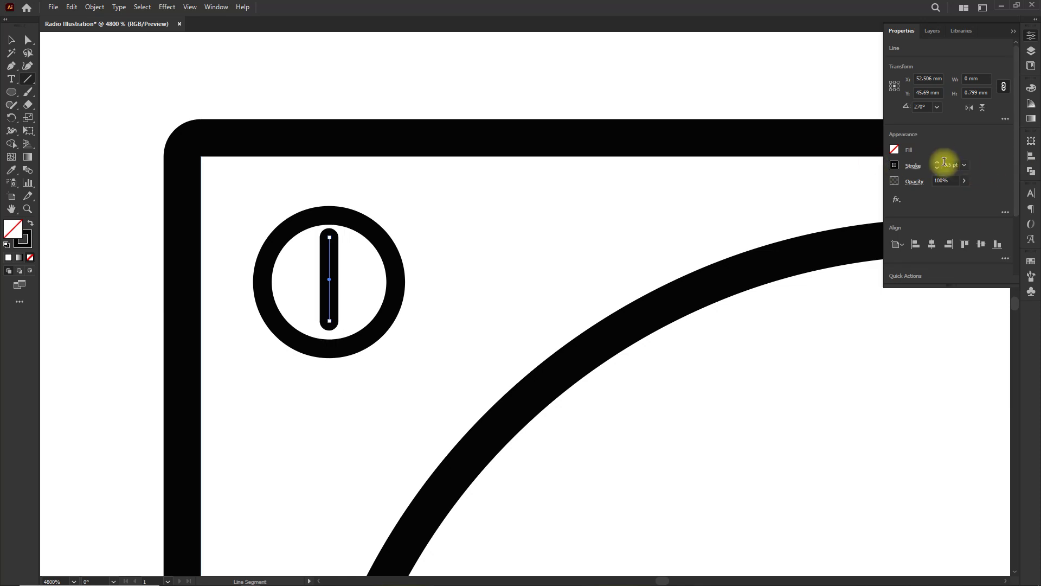
# - Give the line a width profile tapered at both ends, then copy it in place rotated 90° and group the cross
pyautogui.click(912, 166)
pyautogui.click(878, 336)
pyautogui.click(865, 362)
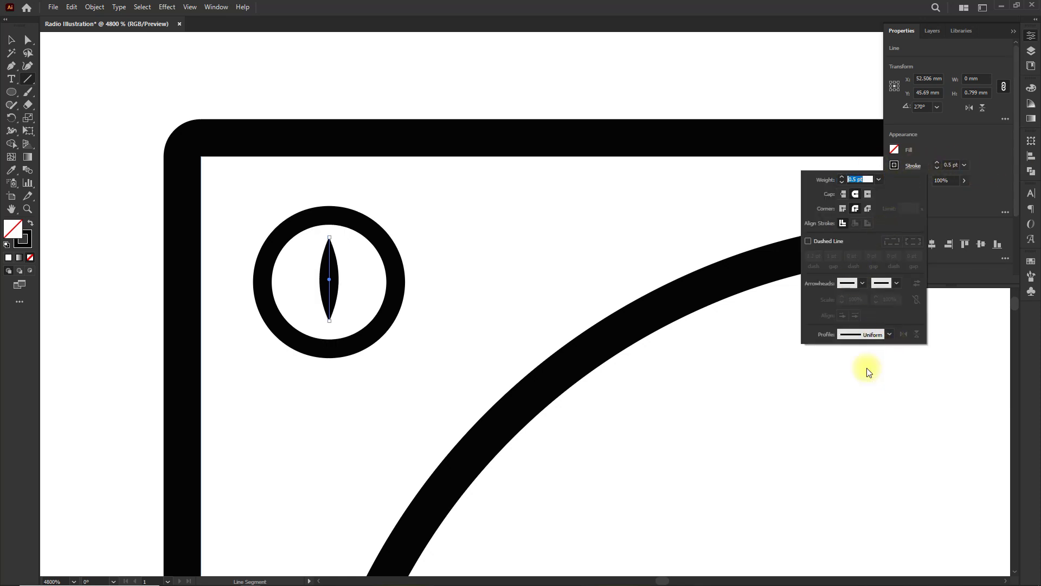
pyautogui.hotkey('ctrl', 'f')
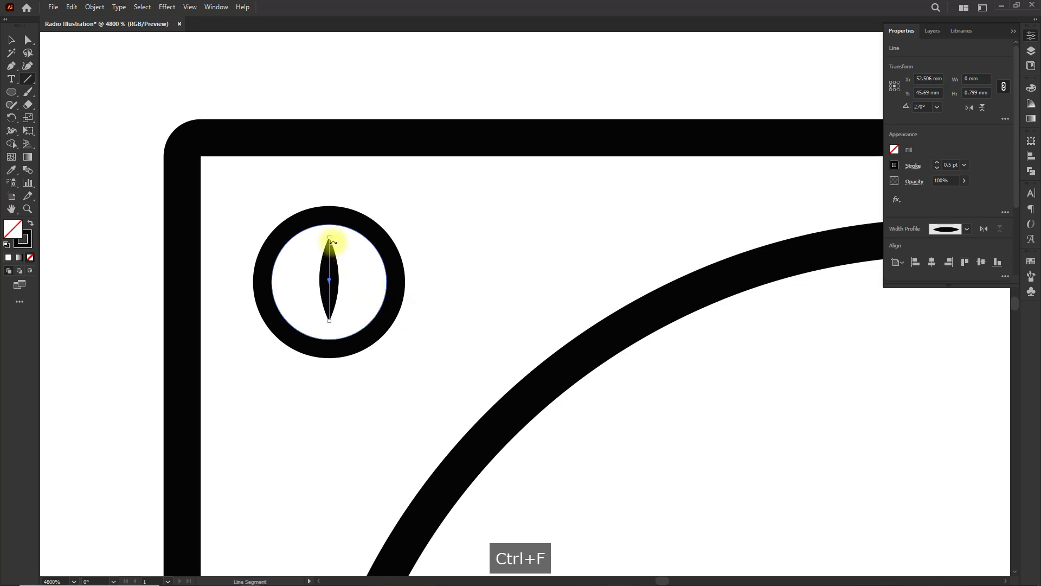
pyautogui.moveTo(329, 234); pyautogui.dragTo(361, 283)
pyautogui.click(11, 40)
pyautogui.hotkey('ctrl', 'g')
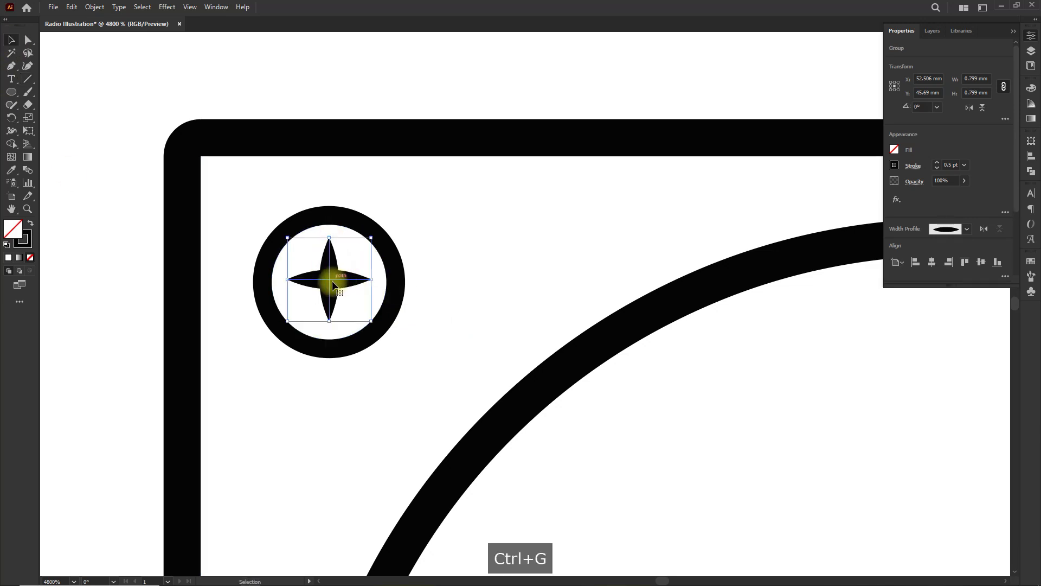
# - Centre the cross inside the small circle and group the two as one screw
pyautogui.keyDown('shift'); pyautogui.click(380, 240); pyautogui.keyUp('shift')
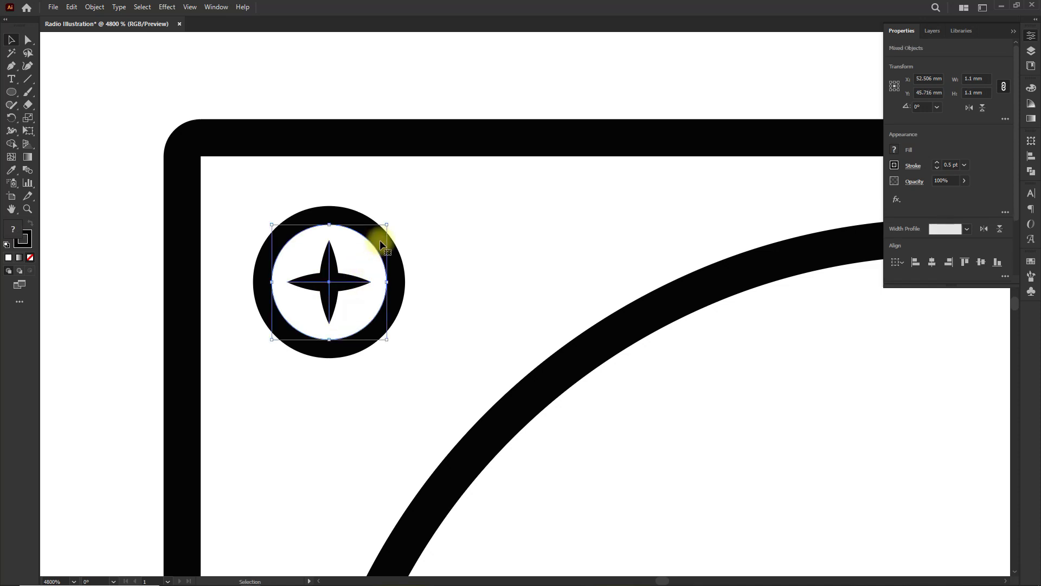
pyautogui.hotkey('ctrl', 'g')
pyautogui.scroll(-5, 269, 244)
pyautogui.scroll(4, 286, 253)
pyautogui.moveTo(260, 285); pyautogui.dragTo(252, 275)
pyautogui.click(291, 180)
# - Duplicate the screw into the other three corners of the speaker plate
pyautogui.scroll(-2, 214, 257)
pyautogui.click(218, 250)
pyautogui.click(347, 269)
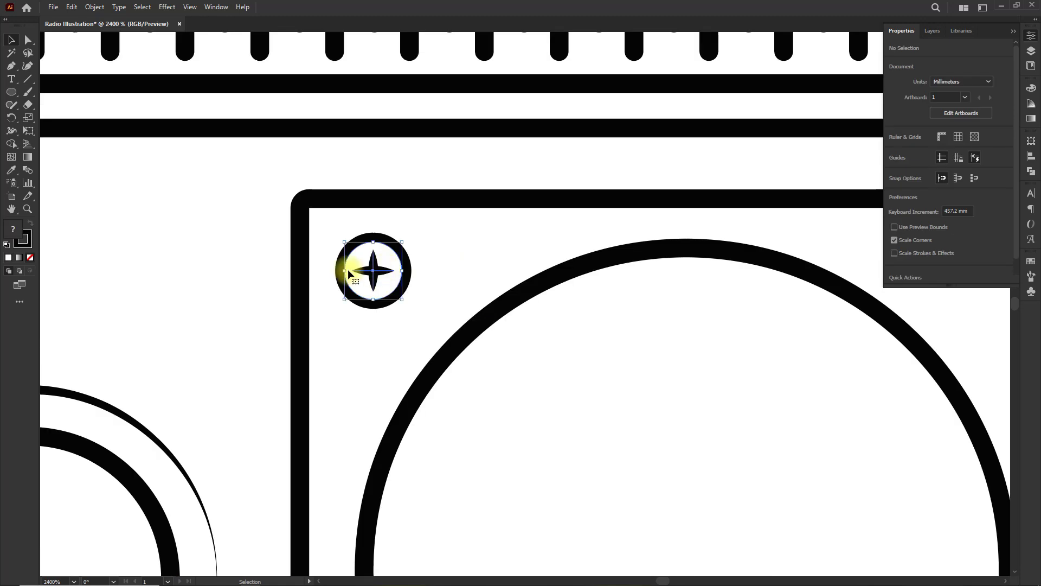
pyautogui.scroll(-1, 358, 269)
pyautogui.moveTo(365, 269); pyautogui.dragTo(762, 268)
pyautogui.scroll(-2, 410, 208)
pyautogui.moveTo(392, 251); pyautogui.dragTo(388, 430)
pyautogui.hotkey('ctrl', 'shift', 'a')
pyautogui.scroll(-2, 440, 282)
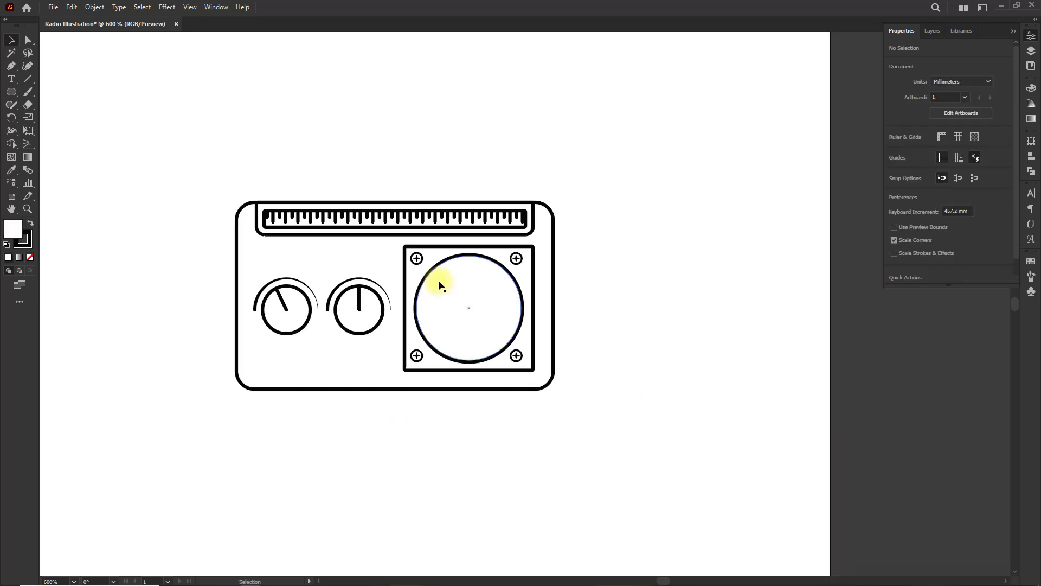
# - Draw a horizontal 0.5 pt line about 22.1 mm long across the upper part of the speaker plate and make it dashed
pyautogui.scroll(4, 481, 296)
pyautogui.press('space')
pyautogui.moveTo(550, 280); pyautogui.dragTo(542, 281)
pyautogui.click(114, 150)
pyautogui.click(28, 80)
pyautogui.moveTo(841, 117); pyautogui.dragTo(69, 118)
pyautogui.write('0.5')
pyautogui.press('Return')
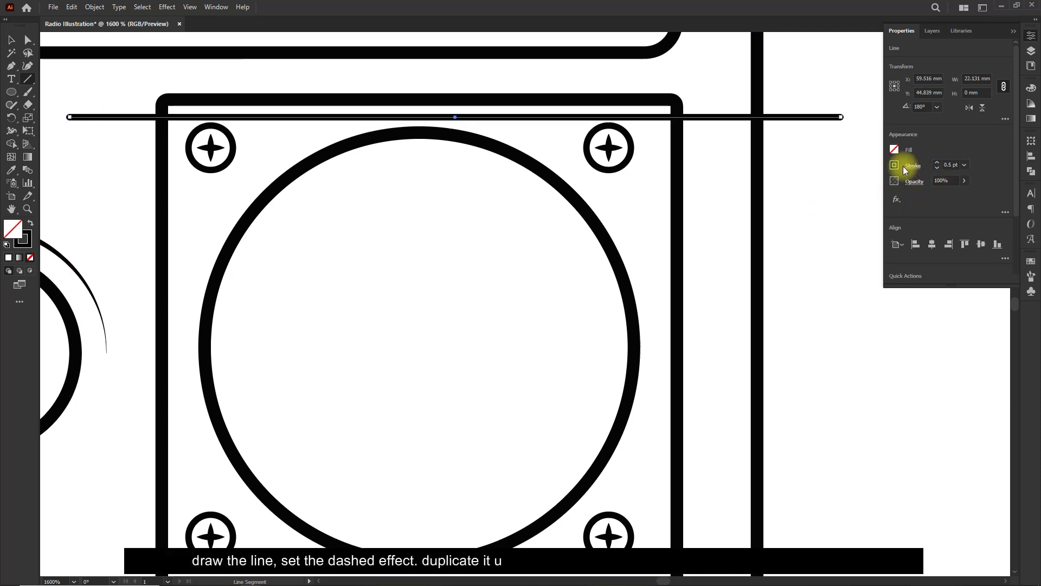
pyautogui.click(904, 165)
pyautogui.click(813, 243)
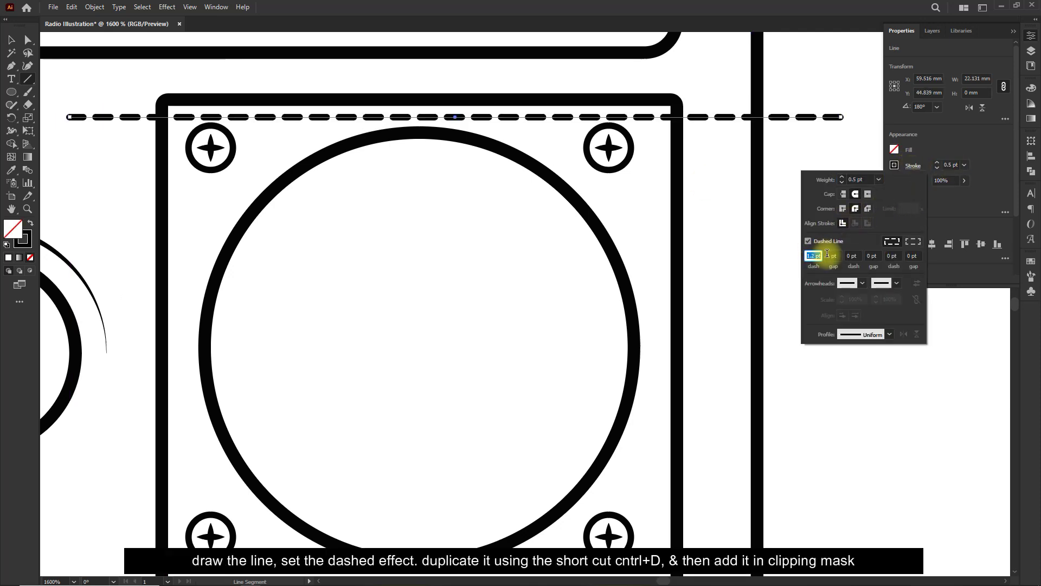
# - Duplicate the dashed line a short distance below and repeat the copy until the rows cover the speaker circle
pyautogui.click(10, 41)
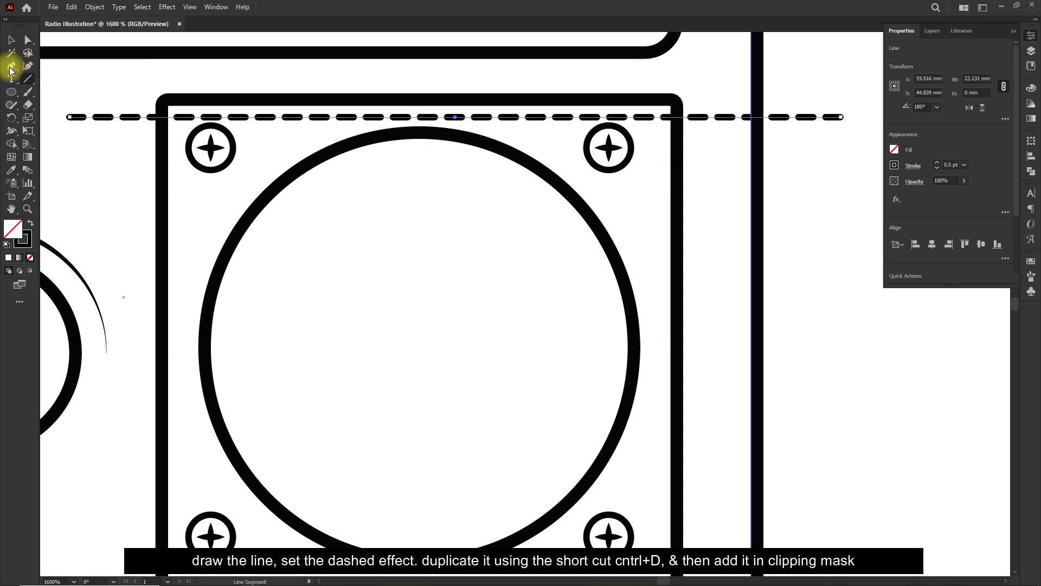
pyautogui.moveTo(730, 132); pyautogui.dragTo(731, 133)
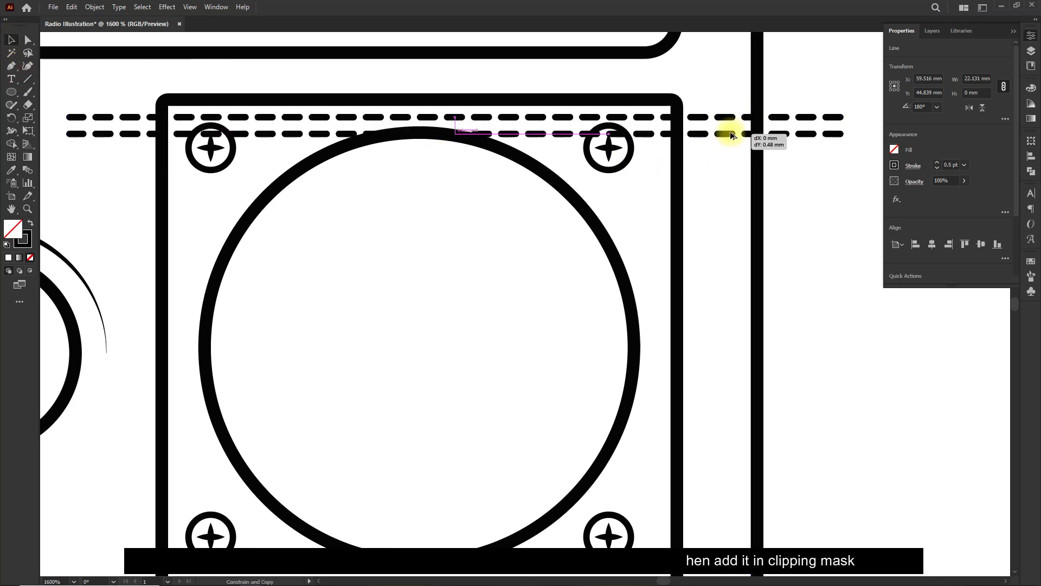
pyautogui.hotkey('ctrl', 'd')
pyautogui.hotkey('ctrl', 'd')
pyautogui.hotkey('ctrl', 'd')
pyautogui.hotkey('ctrl', 'd')
pyautogui.hotkey('ctrl', 'd')
pyautogui.hotkey('ctrl', 'd')
pyautogui.hotkey('ctrl', 'd')
pyautogui.hotkey('ctrl', 'd')
pyautogui.hotkey('ctrl', 'd')
pyautogui.hotkey('ctrl', 'd')
pyautogui.hotkey('ctrl', 'd')
pyautogui.hotkey('ctrl', 'd')
pyautogui.hotkey('ctrl', 'd')
pyautogui.hotkey('ctrl', 'd')
pyautogui.hotkey('ctrl', 'd')
pyautogui.hotkey('ctrl', 'd')
pyautogui.hotkey('ctrl', 'd')
pyautogui.hotkey('ctrl', 'd')
pyautogui.hotkey('ctrl', 'd')
pyautogui.hotkey('ctrl', 'd')
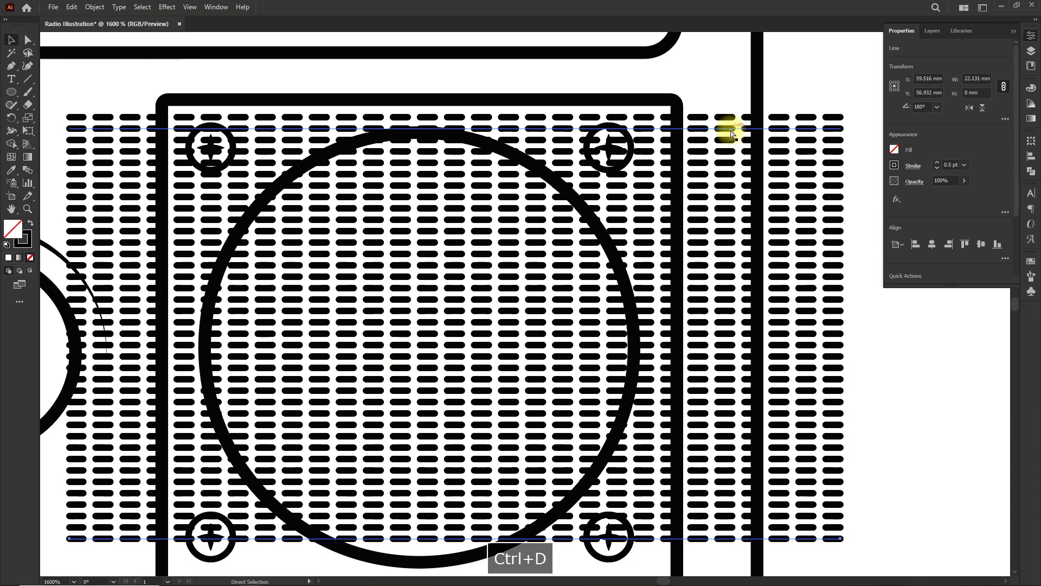
pyautogui.hotkey('ctrl', 'd')
# - Select all the dashed lines over the speaker and group them
pyautogui.hotkey('ctrl', '-')
pyautogui.moveTo(779, 383); pyautogui.dragTo(779, 383)
pyautogui.hotkey('ctrl', 'g')
# - Copy the speaker circle in place, shrink the copy to about 10.9 mm and remove its stroke
pyautogui.scroll(2, 788, 310)
pyautogui.moveTo(794, 297); pyautogui.dragTo(834, 302)
pyautogui.click(624, 187)
pyautogui.hotkey('ctrl', 'c')
pyautogui.hotkey('ctrl', 'f')
pyautogui.moveTo(618, 382); pyautogui.dragTo(599, 364)
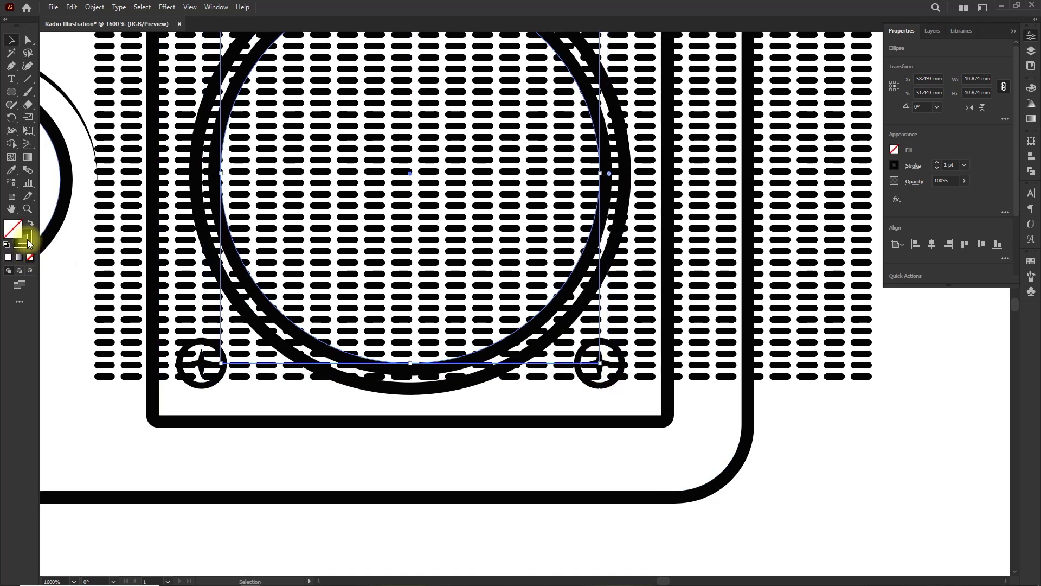
pyautogui.click(29, 244)
pyautogui.click(30, 258)
# - Send the dashed-line group to the back and make a clipping mask from it and the smaller circle
pyautogui.click(835, 286)
pyautogui.hotkey('ctrl', 'shift', '[')
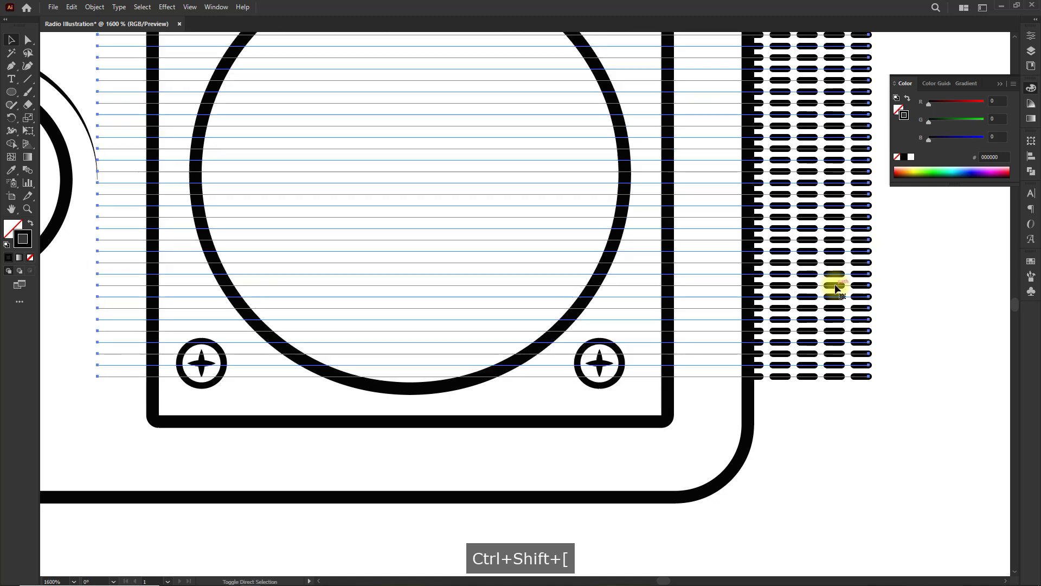
pyautogui.keyDown('shift'); pyautogui.click(602, 215); pyautogui.keyUp('shift')
pyautogui.rightClick(604, 211)
pyautogui.click(641, 352)
pyautogui.click(816, 298)
# - Isolate the speaker grille's clipping group and enlarge its masking circle slightly
pyautogui.scroll(-2, 783, 293)
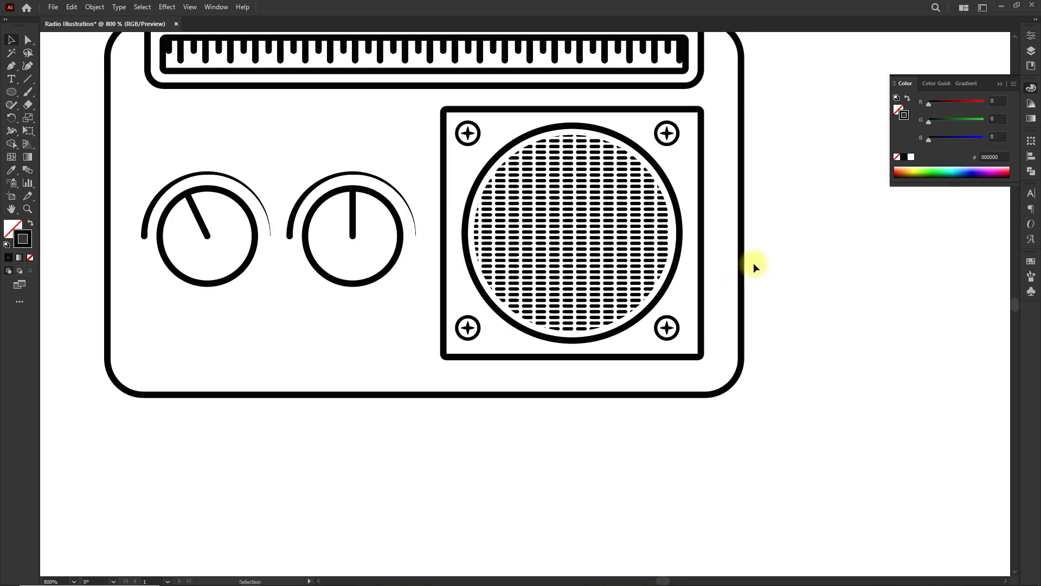
pyautogui.doubleClick(670, 228)
pyautogui.click(622, 220)
pyautogui.scroll(2, 620, 217)
pyautogui.moveTo(619, 219); pyautogui.dragTo(625, 222)
pyautogui.doubleClick(982, 271)
pyautogui.scroll(-2, 718, 298)
pyautogui.scroll(-3, 817, 310)
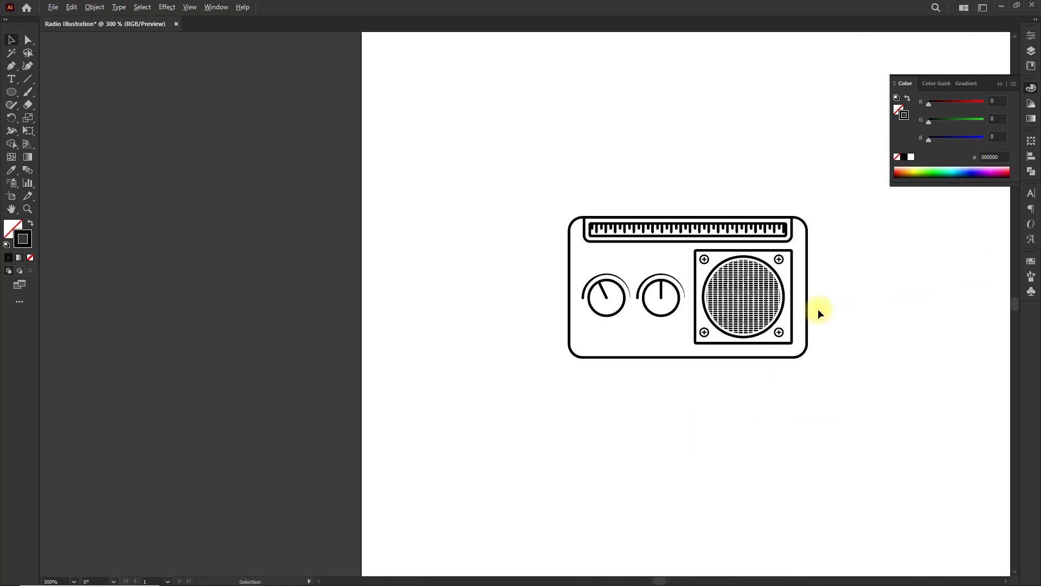
# - Draw a button rectangle on the radio's upper edge and reduce it to a narrower shape about 1.56 mm high
pyautogui.keyDown('alt'); pyautogui.scroll(1, 683, 260); pyautogui.keyUp('alt')
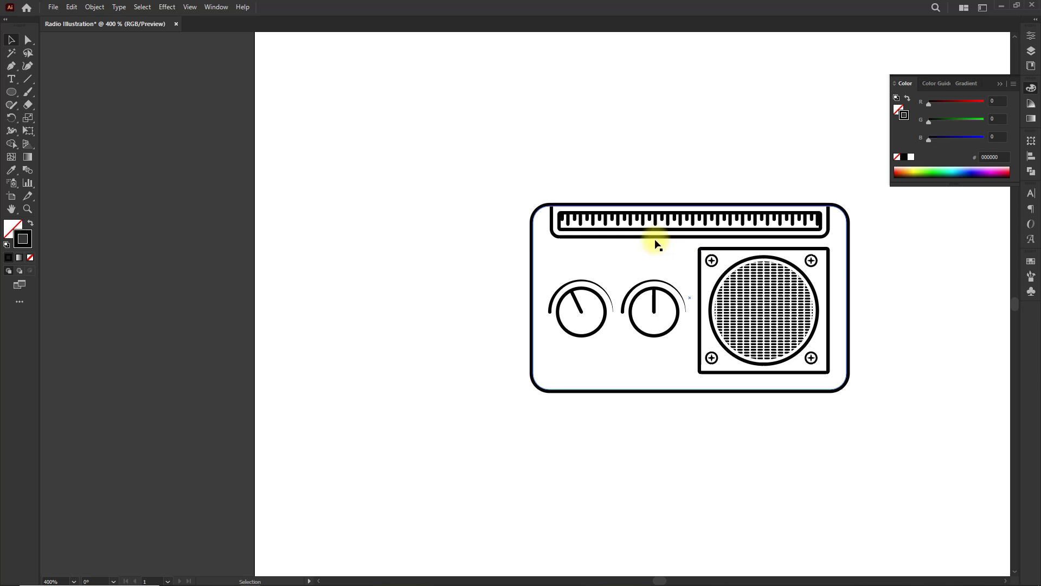
pyautogui.keyDown('alt'); pyautogui.scroll(3, 671, 232); pyautogui.keyUp('alt')
pyautogui.moveTo(593, 142); pyautogui.dragTo(491, 152)
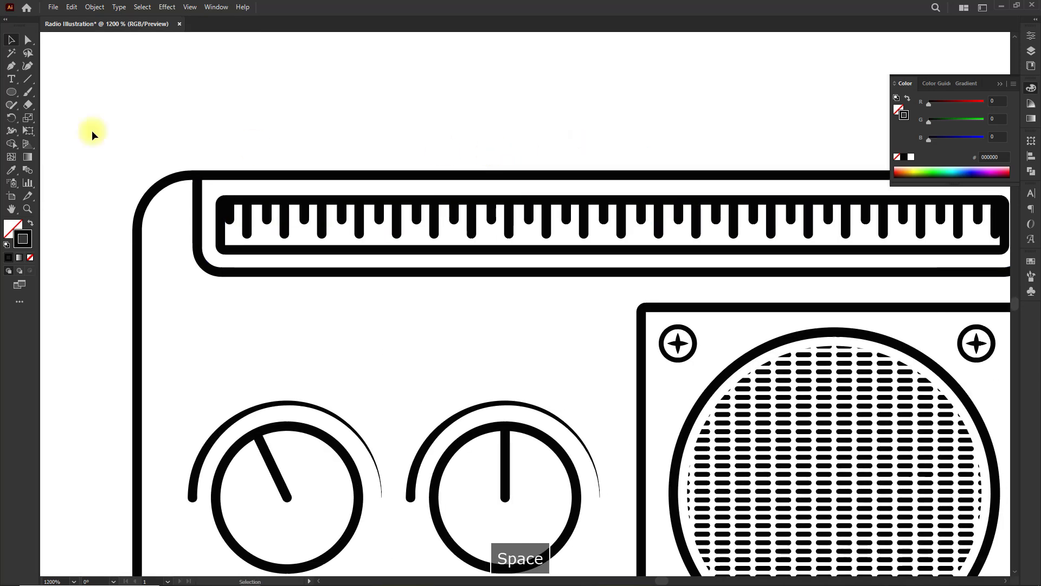
pyautogui.click(11, 93)
pyautogui.moveTo(57, 95); pyautogui.dragTo(54, 94)
pyautogui.moveTo(402, 128); pyautogui.dragTo(503, 178)
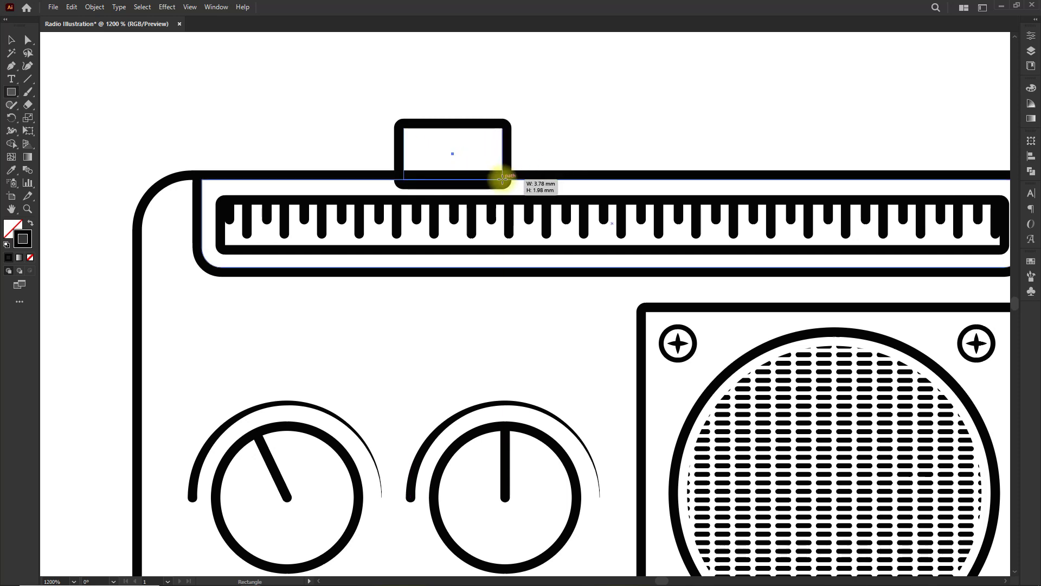
pyautogui.keyDown('alt'); pyautogui.scroll(-3, 382, 195); pyautogui.keyUp('alt')
pyautogui.keyDown('alt'); pyautogui.scroll(4, 447, 177); pyautogui.keyUp('alt')
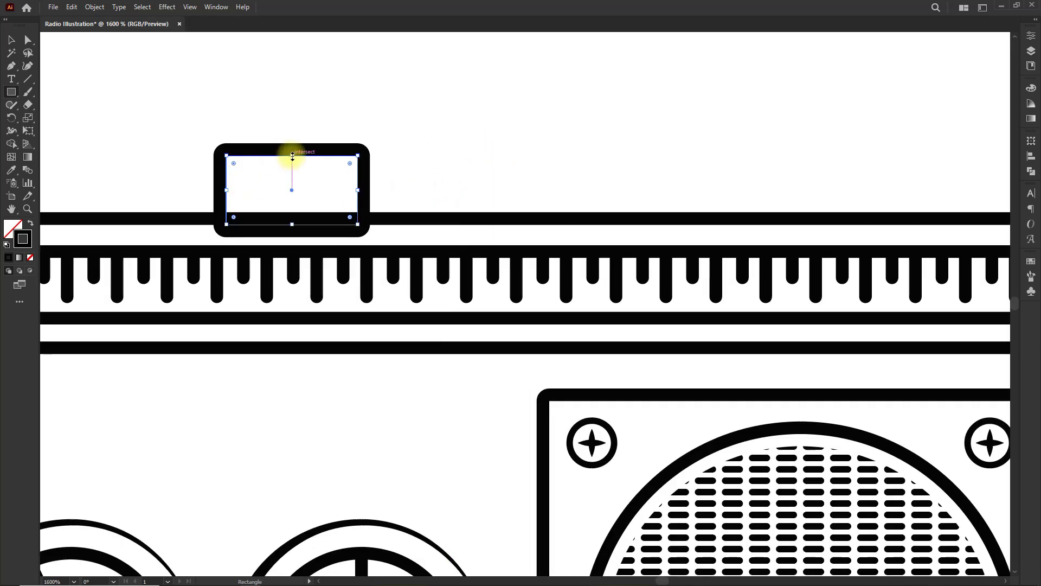
pyautogui.moveTo(291, 157); pyautogui.dragTo(292, 171)
# - Duplicate the button rectangle to the right and repeat the copy to make a row of four
pyautogui.moveTo(223, 195); pyautogui.dragTo(418, 196)
pyautogui.click(11, 40)
pyautogui.hotkey('ctrl', 'd')
pyautogui.hotkey('ctrl', 'd')
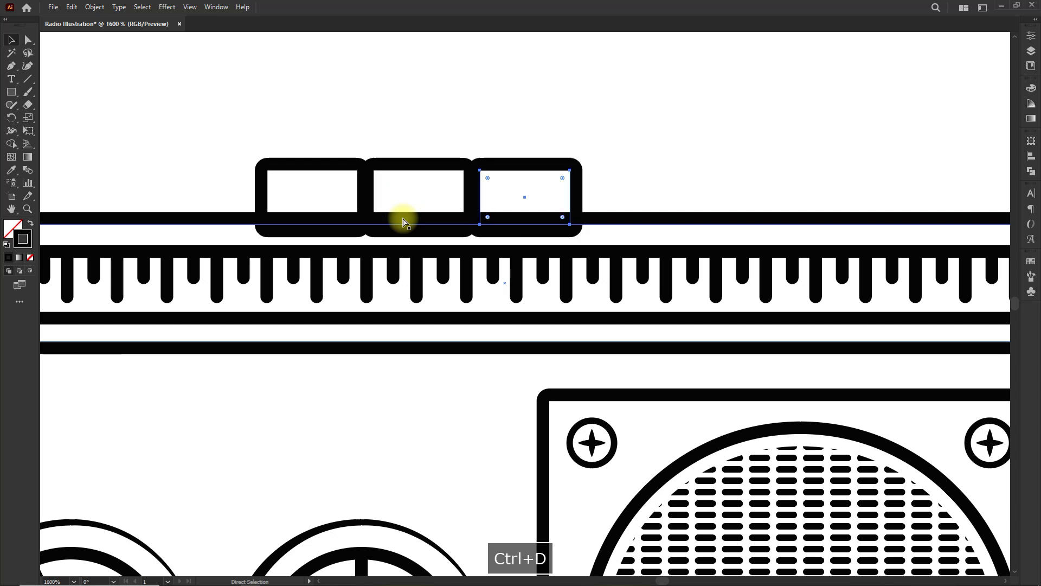
# - Group the four button rectangles and send the group behind the radio body
pyautogui.keyDown('shift'); pyautogui.click(446, 168); pyautogui.keyUp('shift')
pyautogui.keyDown('shift'); pyautogui.click(362, 165); pyautogui.keyUp('shift')
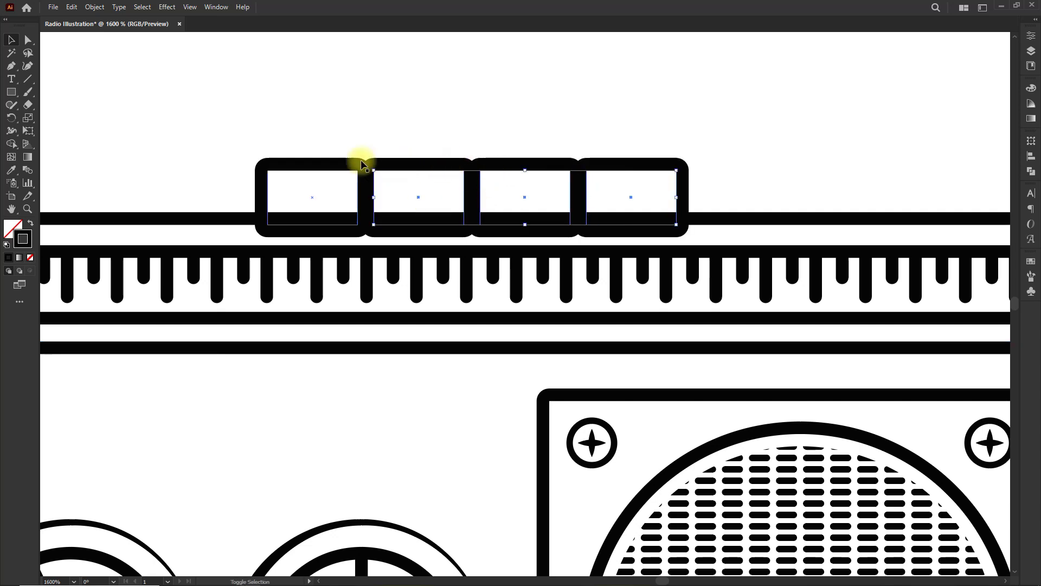
pyautogui.hotkey('ctrl', 'g')
pyautogui.hotkey('ctrl', 'shift', '[')
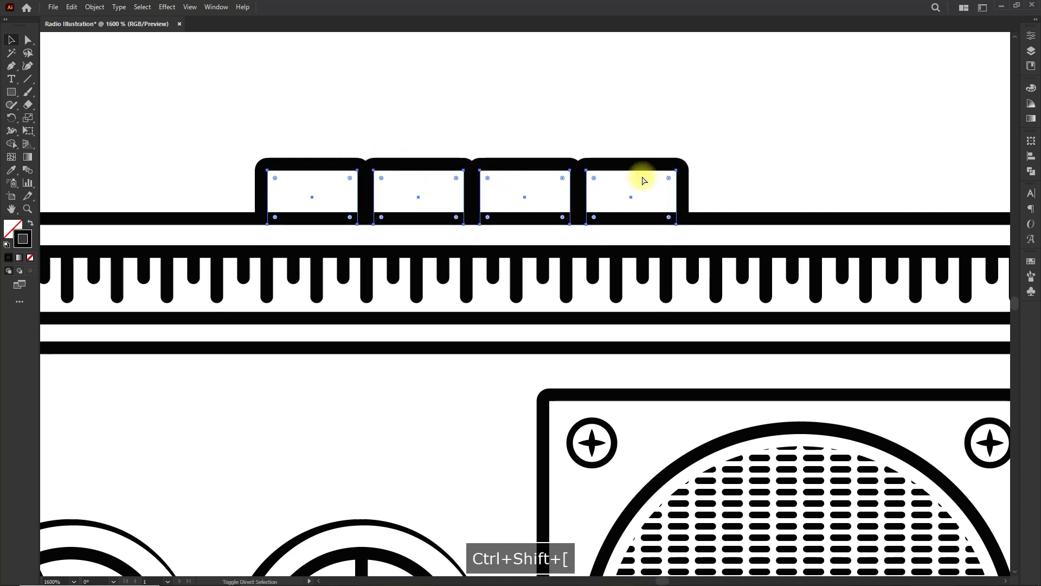
# - Centre the button group horizontally on the artboard
pyautogui.click(1031, 36)
pyautogui.click(931, 245)
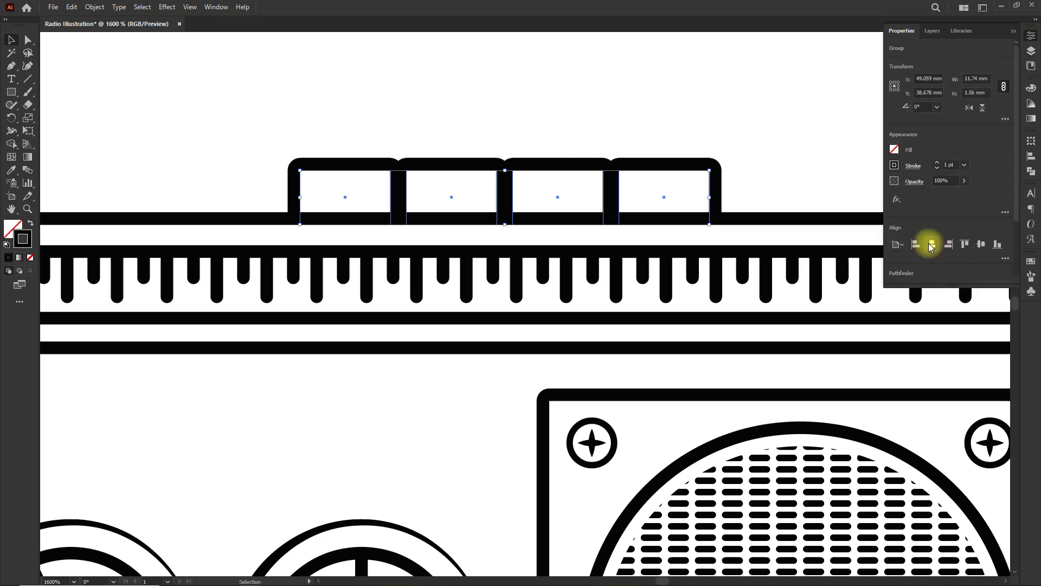
pyautogui.click(791, 177)
# - Draw a handle rectangle about 30.8 × 18.5 mm over the upper half of the radio and round its two upper corners
pyautogui.scroll(-3, 791, 177)
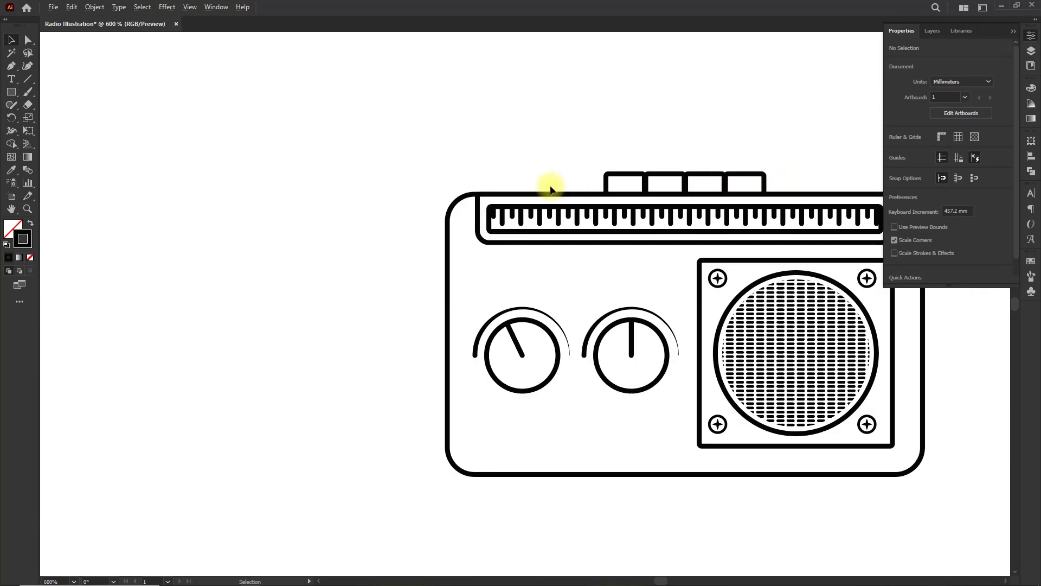
pyautogui.press('space')
pyautogui.moveTo(551, 187); pyautogui.dragTo(377, 230)
pyautogui.click(11, 92)
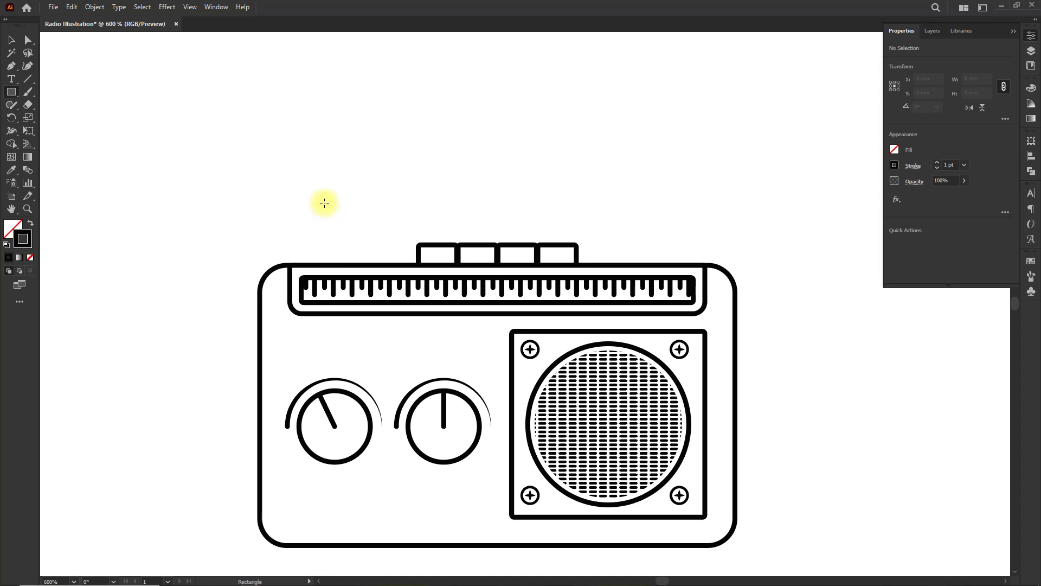
pyautogui.moveTo(306, 179); pyautogui.dragTo(710, 422)
pyautogui.click(28, 40)
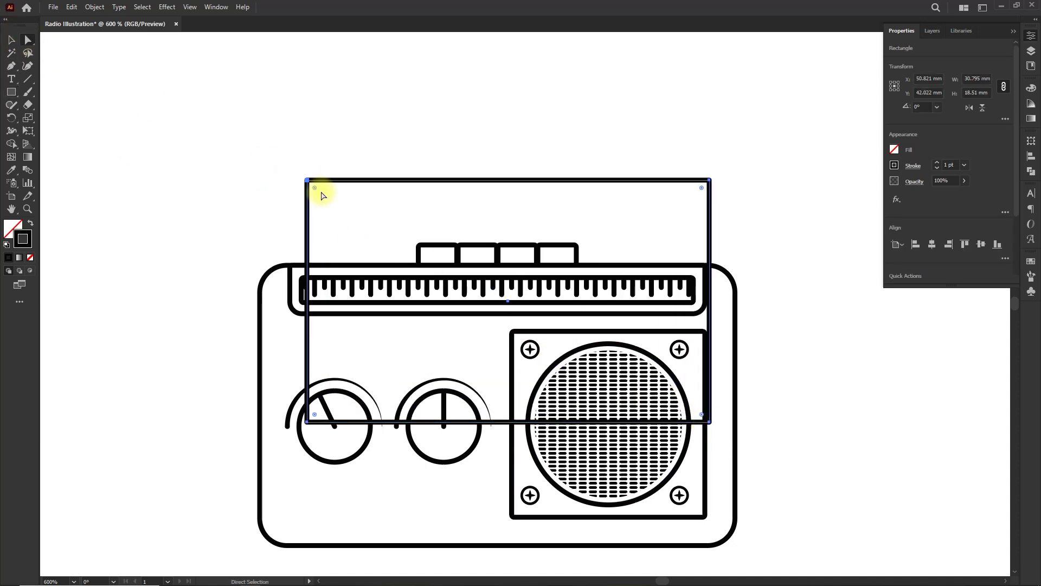
pyautogui.moveTo(703, 195); pyautogui.dragTo(687, 203)
# - Offset the handle path inward to create an inner outline about 26.2 × 13.9 mm
pyautogui.click(9, 41)
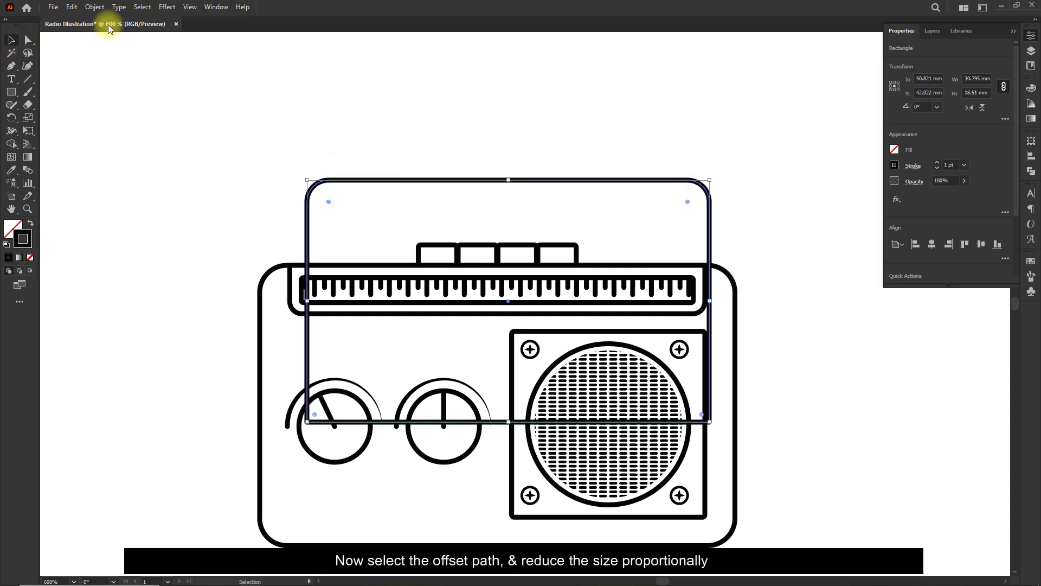
pyautogui.click(95, 8)
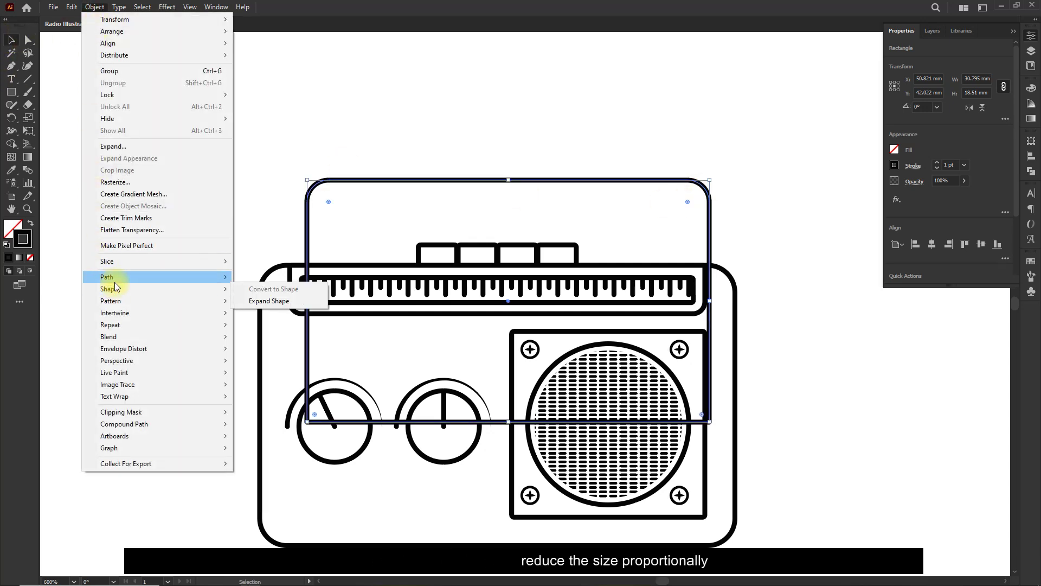
pyautogui.moveTo(115, 279)
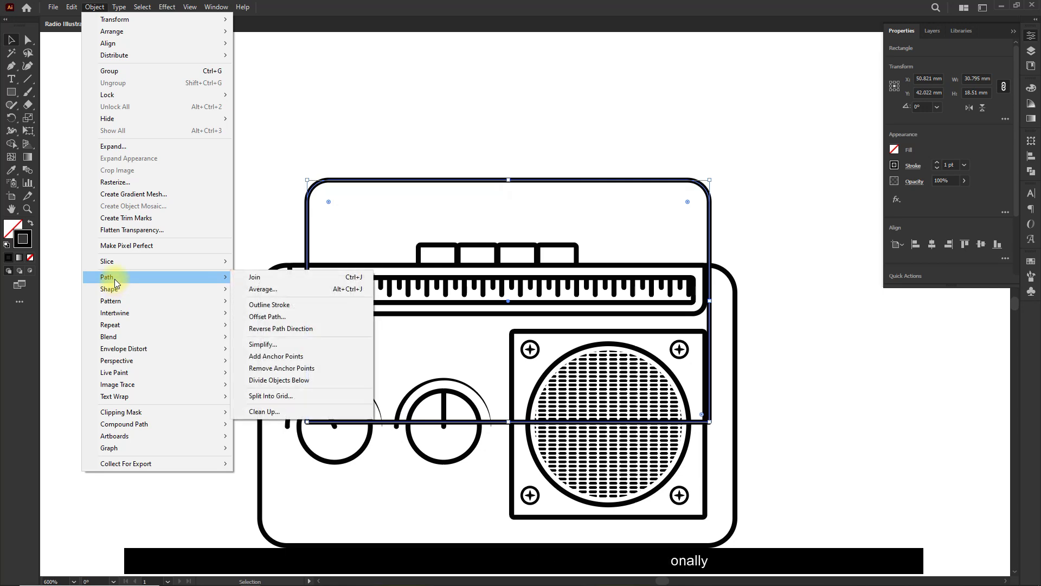
pyautogui.click(296, 317)
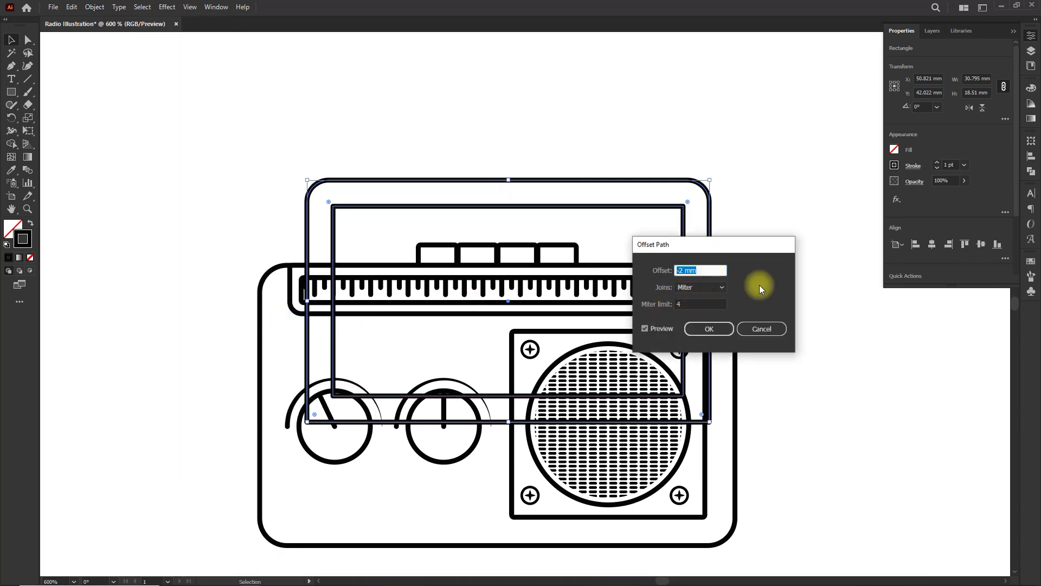
pyautogui.press('Tab')
pyautogui.write('-2')
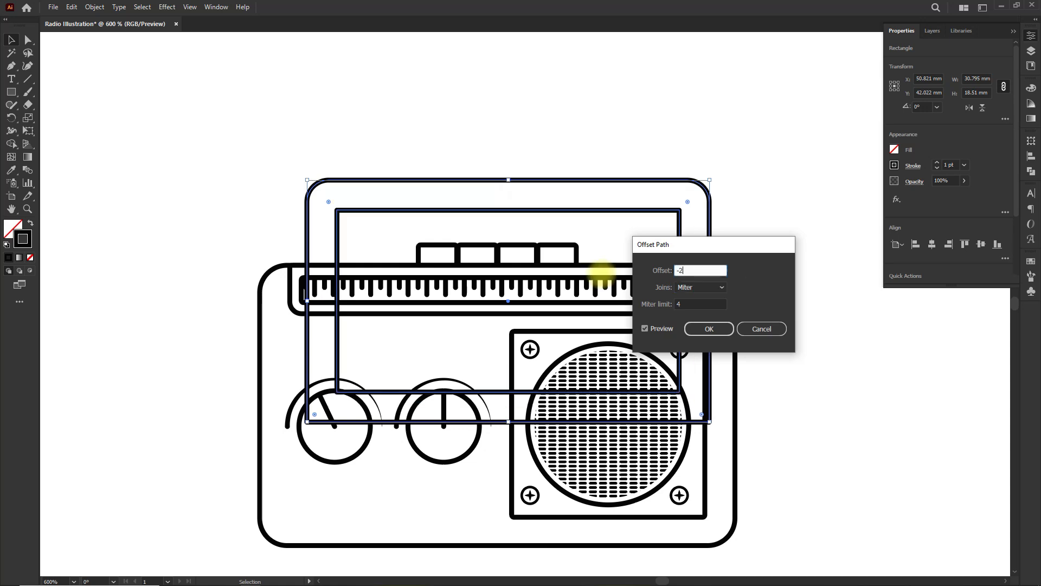
pyautogui.press('Return')
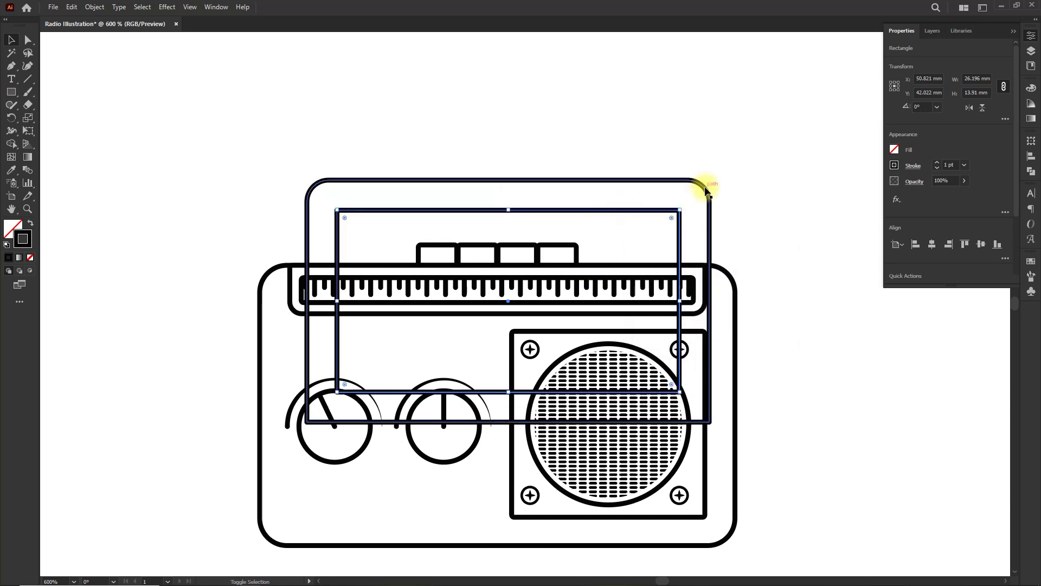
# - Align the strokes of both handle rectangles to the outside of their paths
pyautogui.click(917, 167)
pyautogui.click(868, 223)
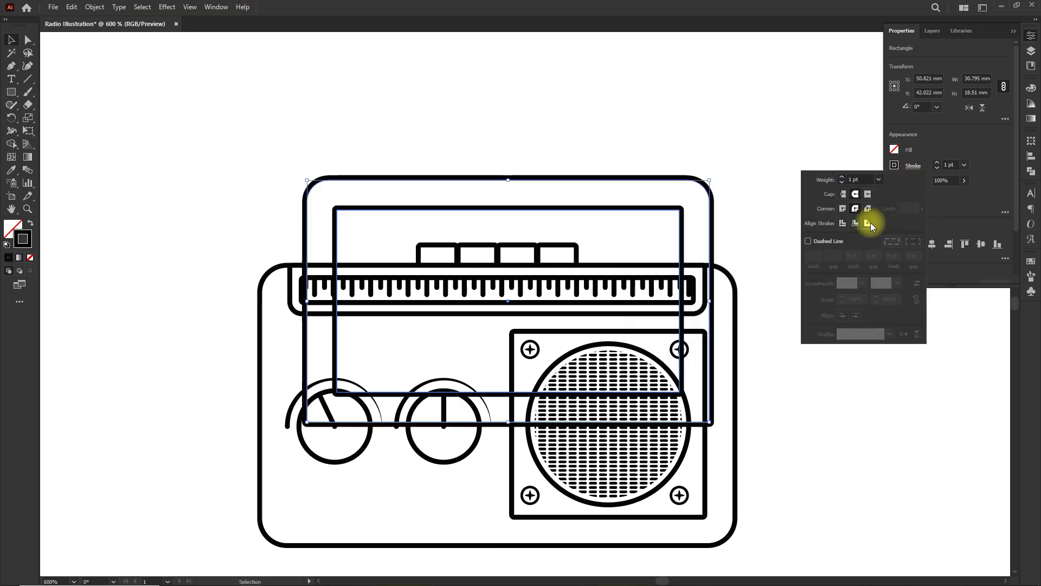
pyautogui.click(780, 175)
# - Cut the inner rectangle out of the handle shape with the Shape Builder, leaving a frame
pyautogui.click(372, 211)
pyautogui.keyDown('shift'); pyautogui.click(356, 176); pyautogui.keyUp('shift')
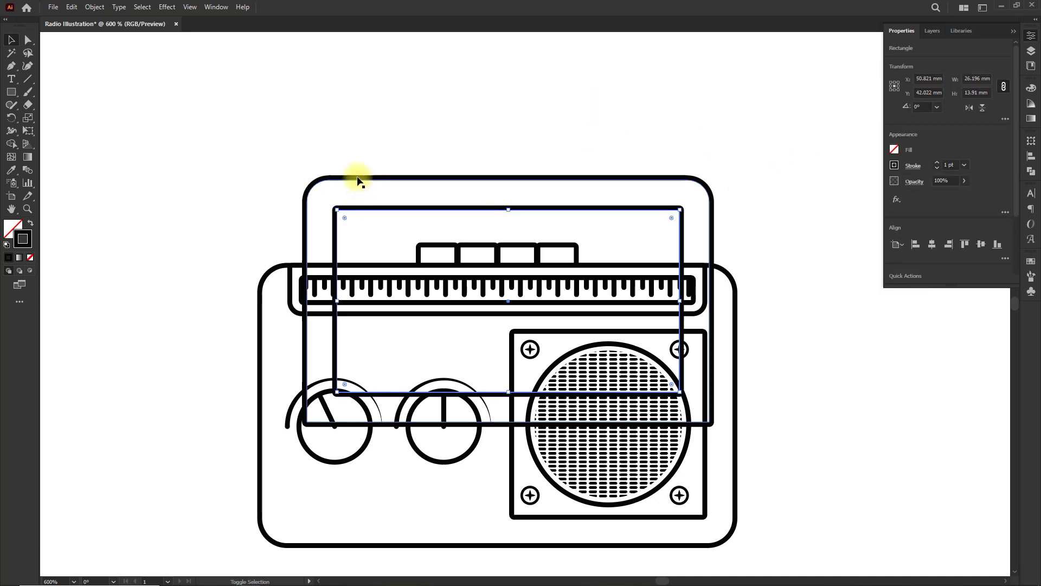
pyautogui.click(11, 145)
pyautogui.keyDown('alt'); pyautogui.click(370, 242); pyautogui.keyUp('alt')
pyautogui.click(11, 40)
pyautogui.click(251, 108)
pyautogui.click(374, 186)
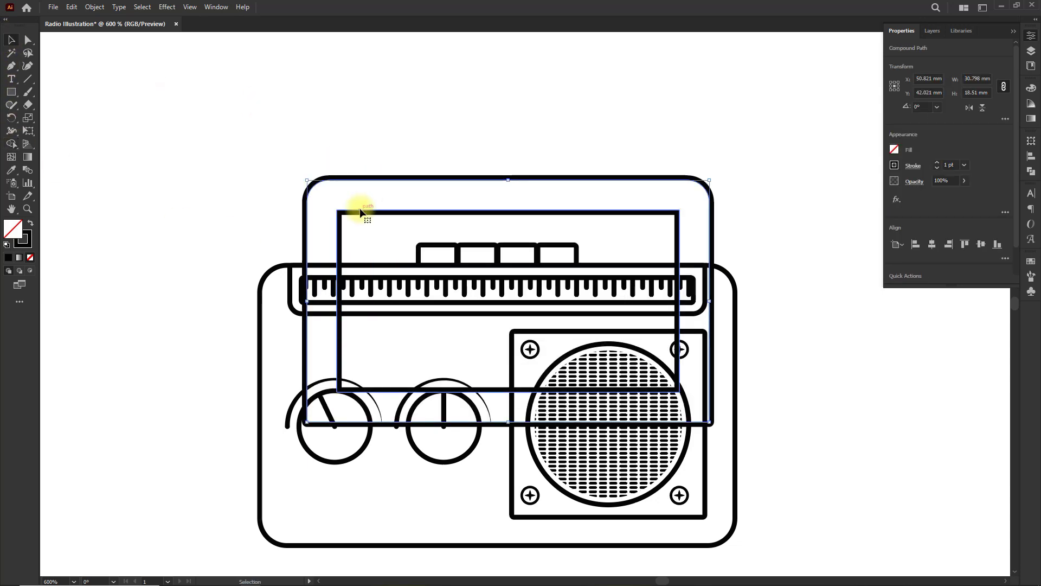
# - Send the handle frame behind the radio and raise it slightly, centred horizontally on the artboard
pyautogui.hotkey('ctrl', 'shift', '[')
pyautogui.click(463, 209)
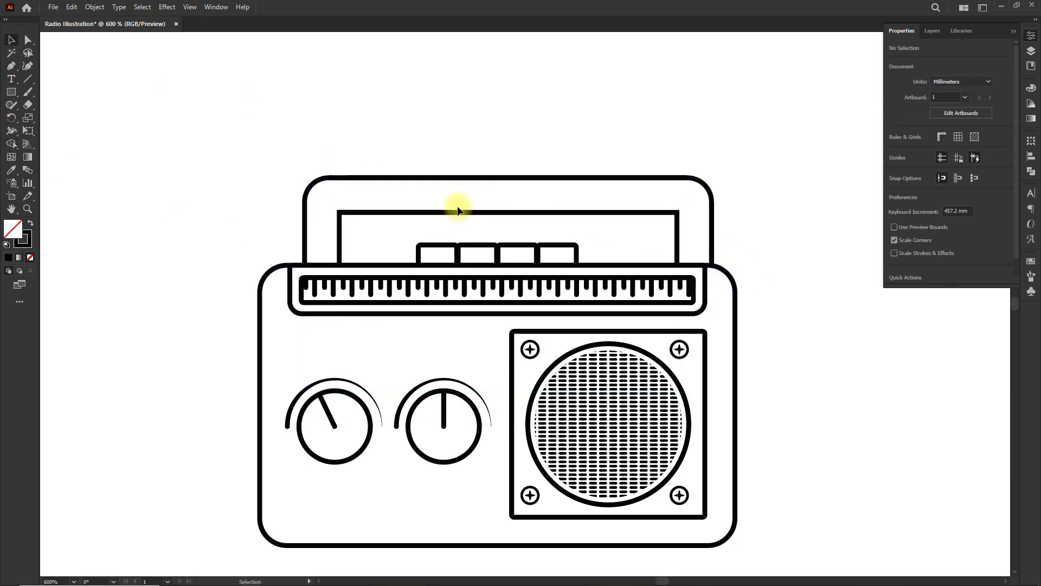
pyautogui.moveTo(456, 205); pyautogui.dragTo(455, 196)
pyautogui.click(932, 244)
pyautogui.click(692, 232)
pyautogui.scroll(3, 456, 167)
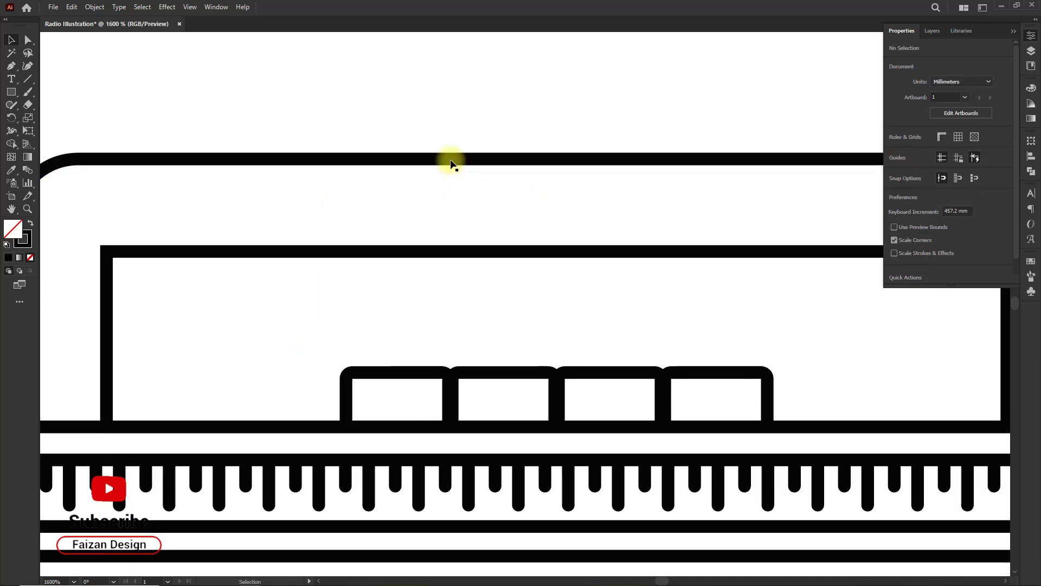
pyautogui.moveTo(400, 168); pyautogui.dragTo(400, 154)
# - Draw a grip rectangle about 16.1 × 3.6 mm over the handle's upper bar, centred on the artboard, with slightly rounded corners
pyautogui.click(11, 91)
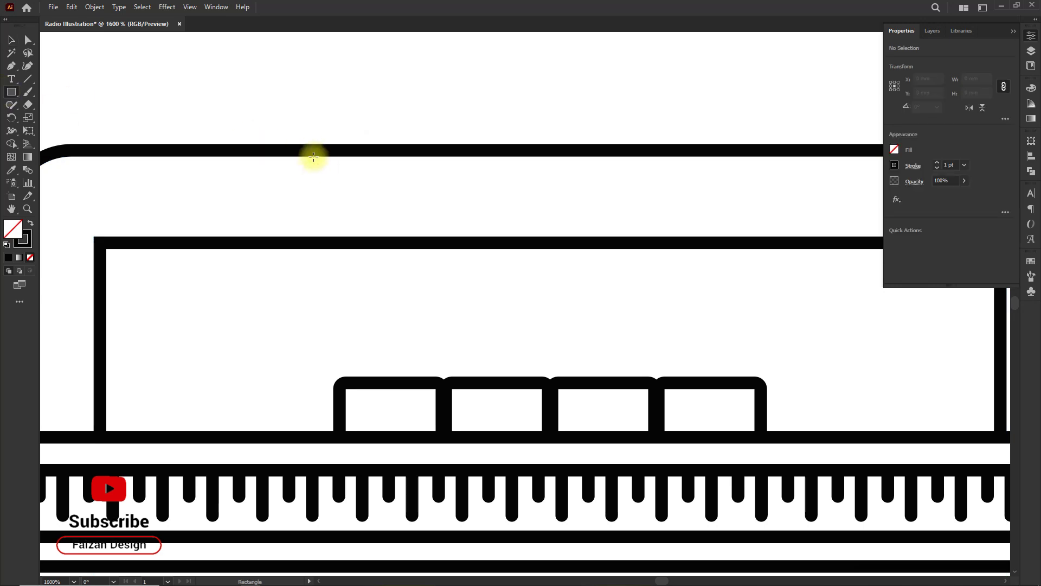
pyautogui.moveTo(307, 136); pyautogui.dragTo(867, 259)
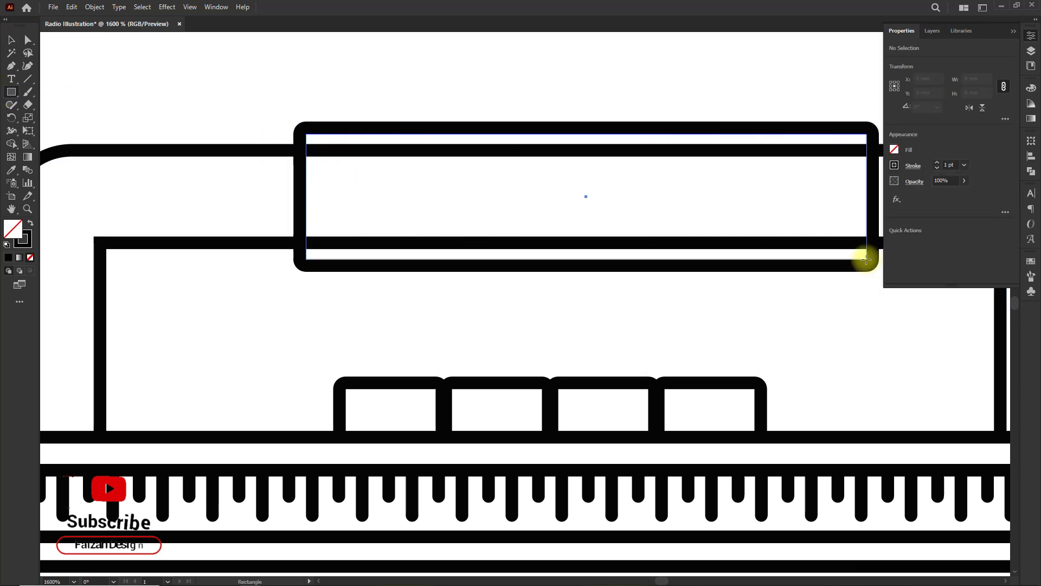
pyautogui.click(932, 244)
pyautogui.click(27, 39)
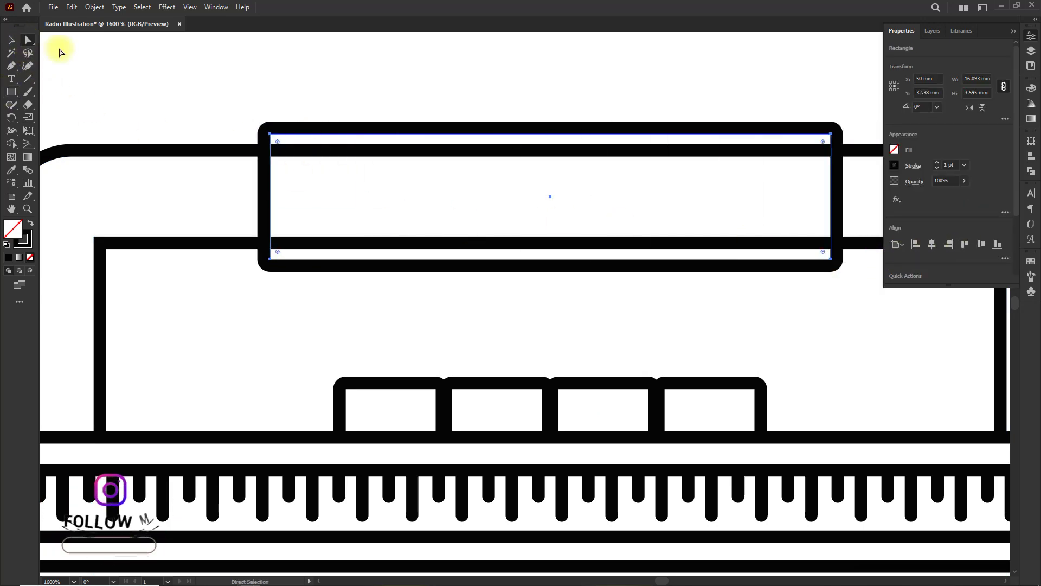
pyautogui.moveTo(276, 137); pyautogui.dragTo(289, 144)
pyautogui.click(12, 39)
pyautogui.click(64, 54)
pyautogui.scroll(-3, 441, 147)
pyautogui.click(441, 148)
pyautogui.click(403, 191)
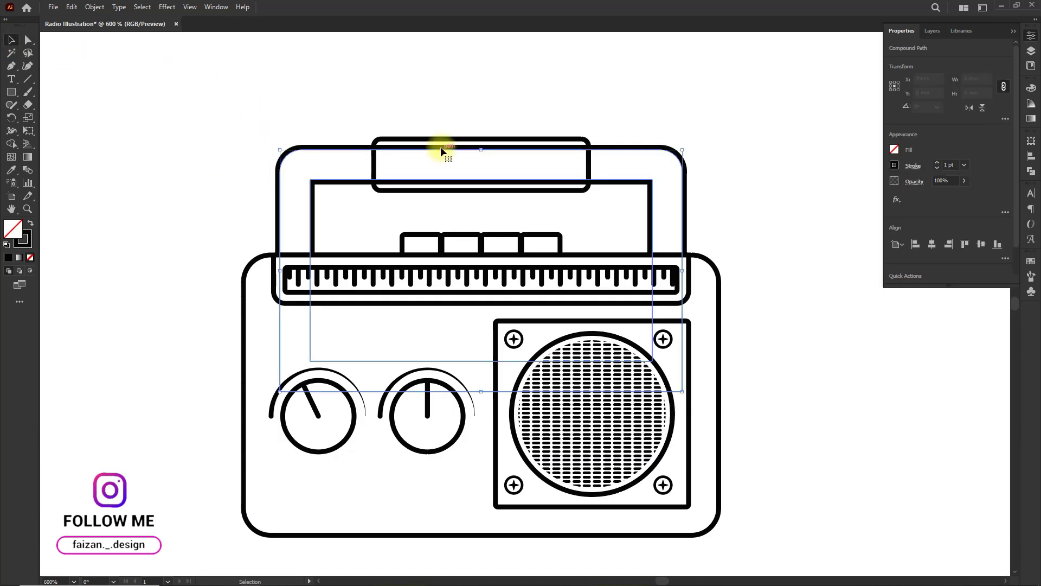
pyautogui.hotkey('ctrl', '+')
pyautogui.hotkey('ctrl', '+')
pyautogui.moveTo(522, 132); pyautogui.dragTo(523, 129)
pyautogui.hotkey('ctrl', '-')
pyautogui.hotkey('ctrl', '-')
pyautogui.click(380, 109)
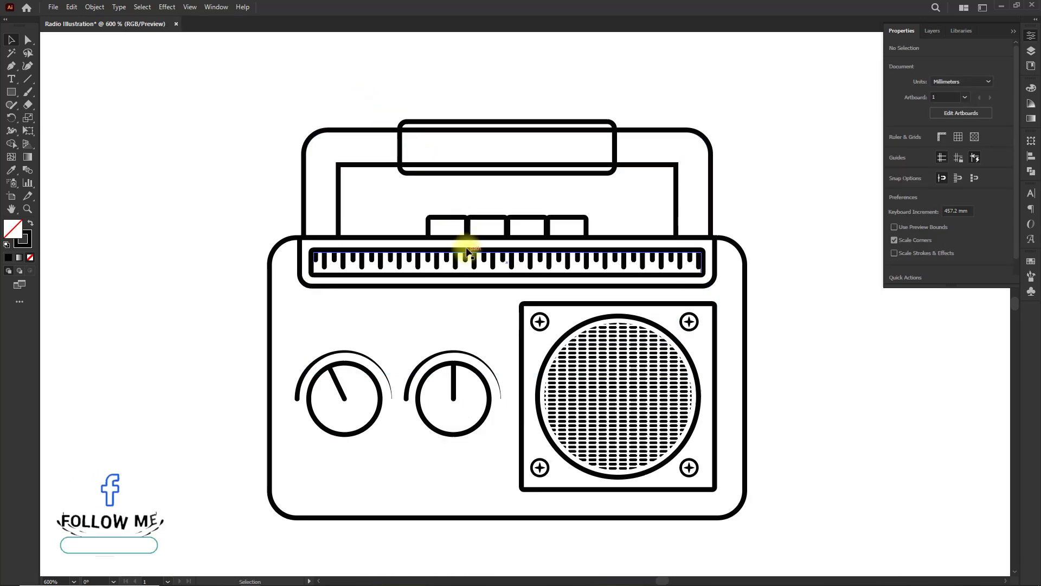
# - Draw two antenna lines about 17.4 mm high from the upper left of the radio body to a shared tip above the handle
pyautogui.moveTo(365, 186); pyautogui.dragTo(354, 305)
pyautogui.click(362, 257)
pyautogui.moveTo(398, 252); pyautogui.dragTo(408, 260)
pyautogui.click(378, 208)
pyautogui.press('\\')
pyautogui.moveTo(288, 363); pyautogui.dragTo(537, 135)
pyautogui.moveTo(335, 363); pyautogui.dragTo(537, 136)
# - Join the two antenna lines at their shared tip with the Join Tool
pyautogui.click(12, 39)
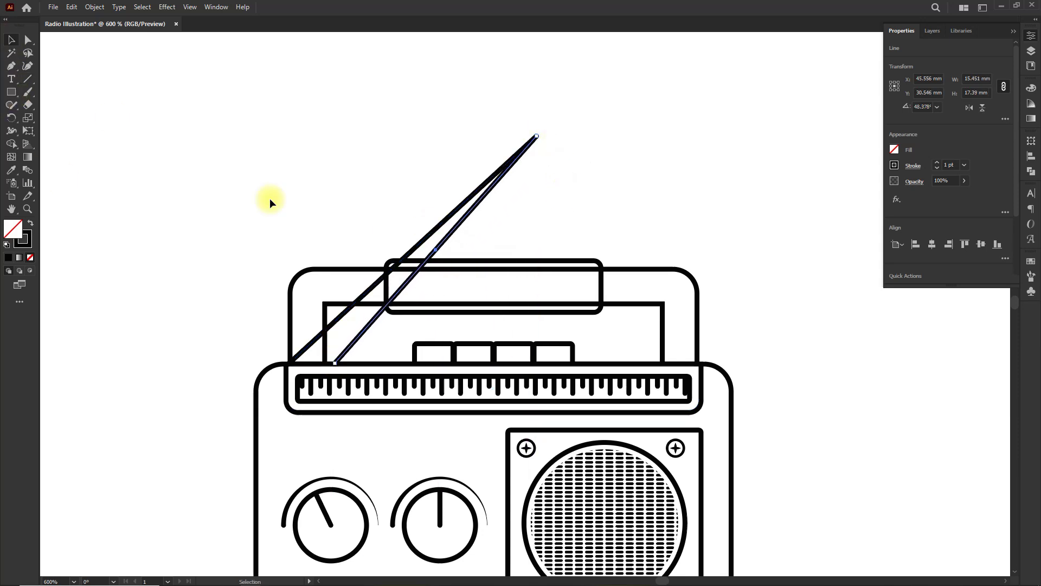
pyautogui.keyDown('shift'); pyautogui.click(466, 200); pyautogui.keyUp('shift')
pyautogui.click(11, 104)
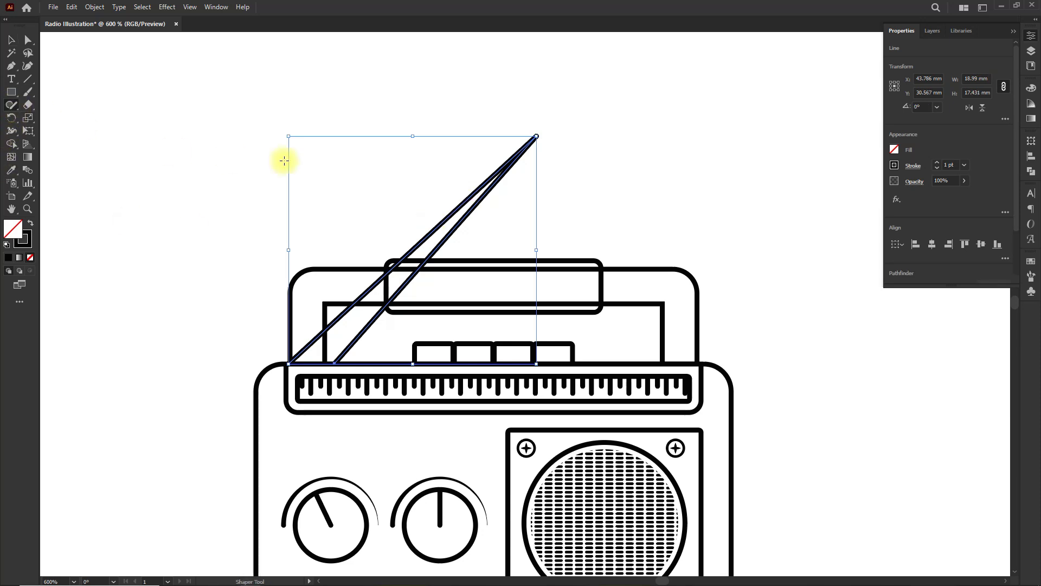
pyautogui.click(11, 104)
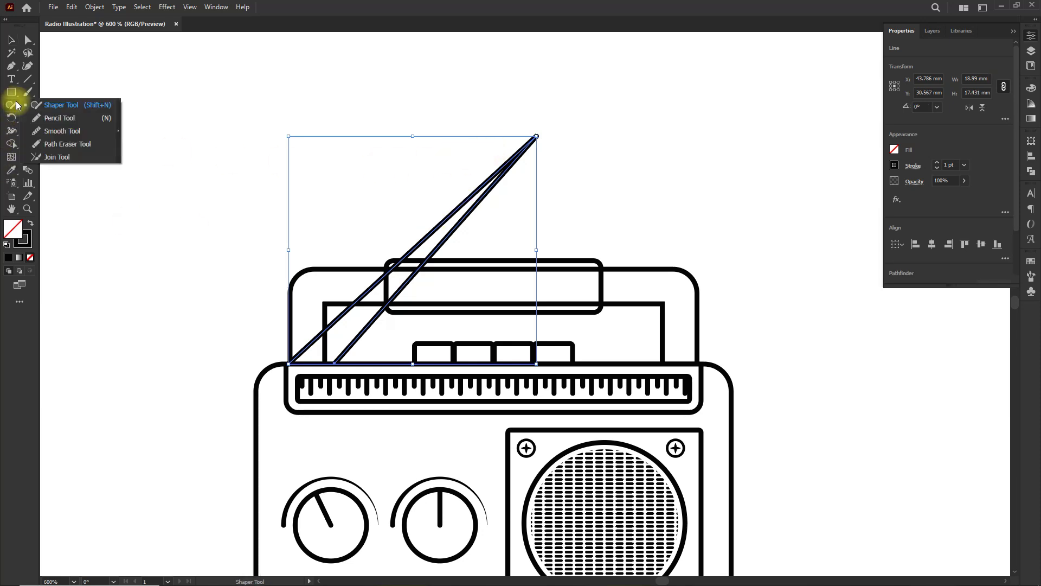
pyautogui.click(53, 157)
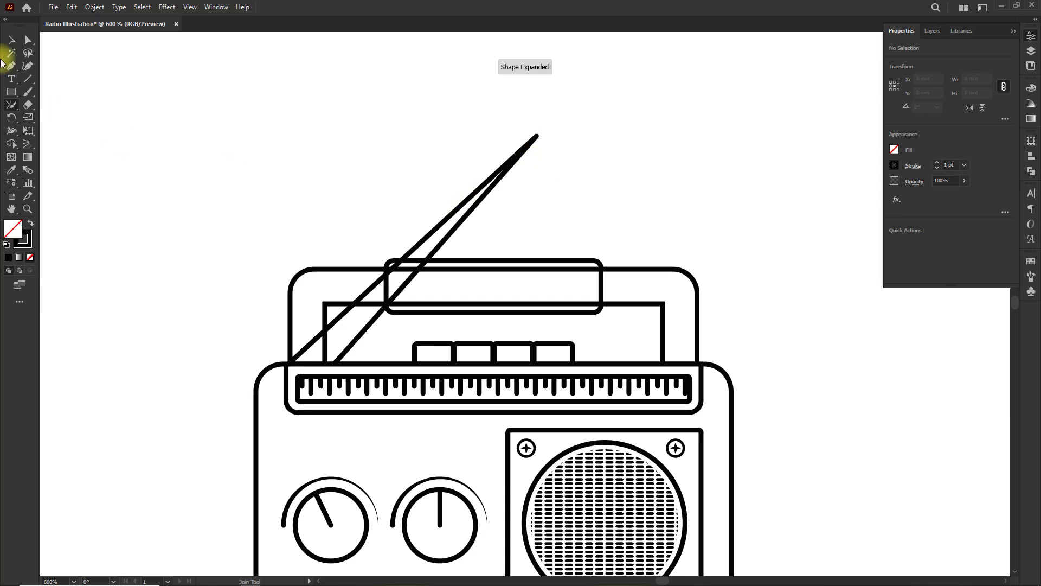
pyautogui.click(12, 40)
# - Draw a circle about 1.5 mm in diameter centred on the antenna tip
pyautogui.press('space')
pyautogui.moveTo(285, 155); pyautogui.dragTo(182, 187)
pyautogui.click(10, 96)
pyautogui.click(60, 115)
pyautogui.scroll(4, 432, 167)
pyautogui.moveTo(449, 152); pyautogui.dragTo(475, 190)
pyautogui.click(12, 39)
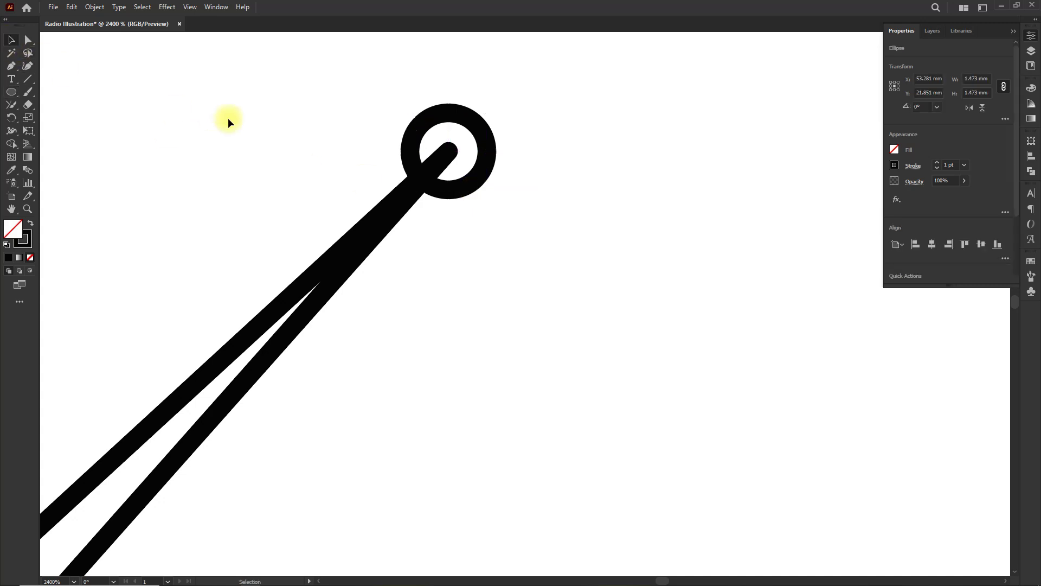
pyautogui.click(213, 115)
# - Draw a square foot about 2.5 × 2.5 mm on the radio body's lower edge, near its left corner
pyautogui.scroll(-5, 460, 161)
pyautogui.scroll(-3, 461, 227)
pyautogui.scroll(6, 421, 350)
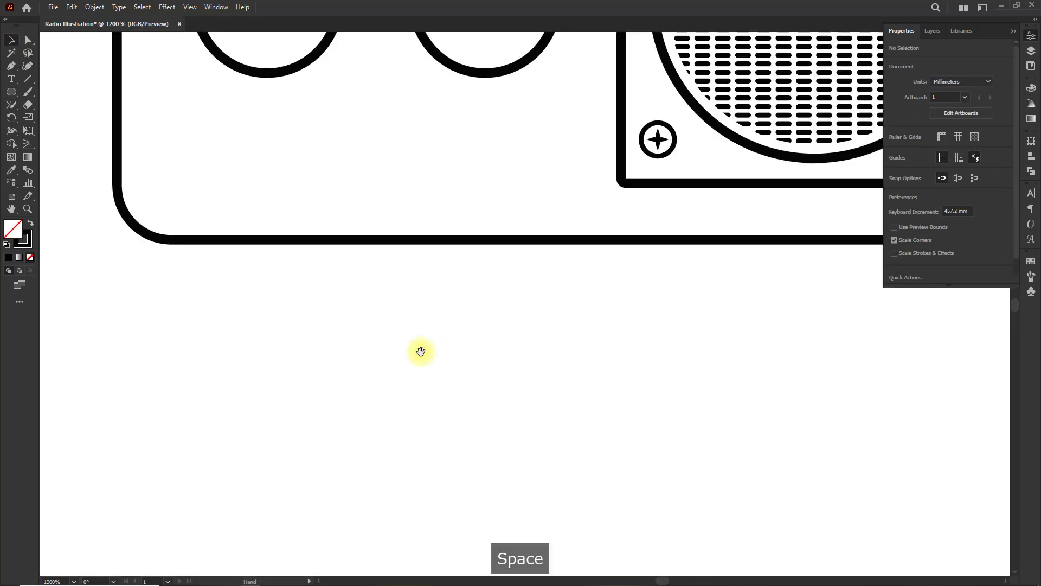
pyautogui.press('space')
pyautogui.click(12, 93)
pyautogui.moveTo(12, 96); pyautogui.dragTo(62, 90)
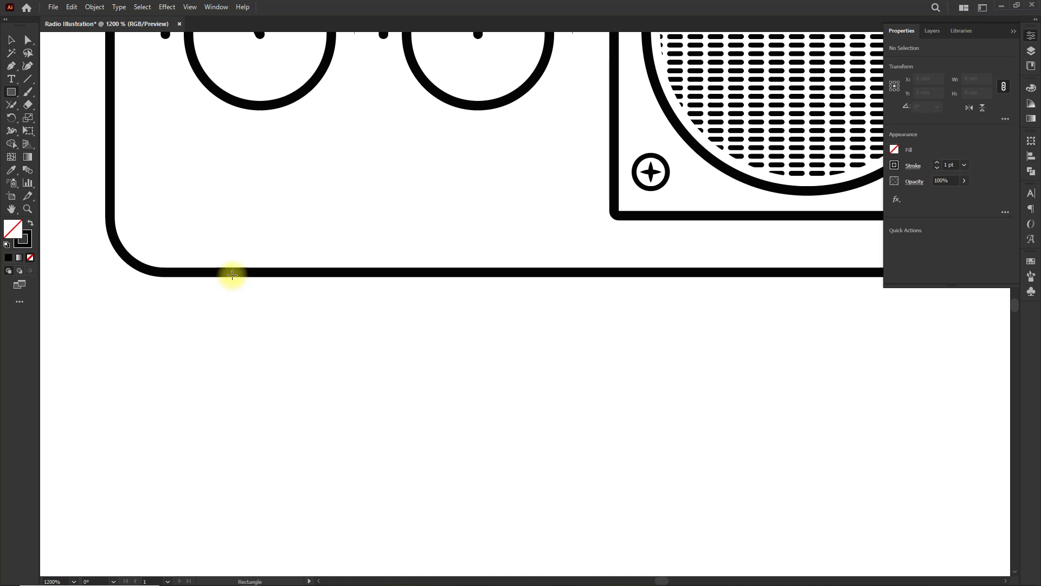
pyautogui.moveTo(233, 273); pyautogui.dragTo(299, 338)
pyautogui.click(914, 168)
pyautogui.click(897, 204)
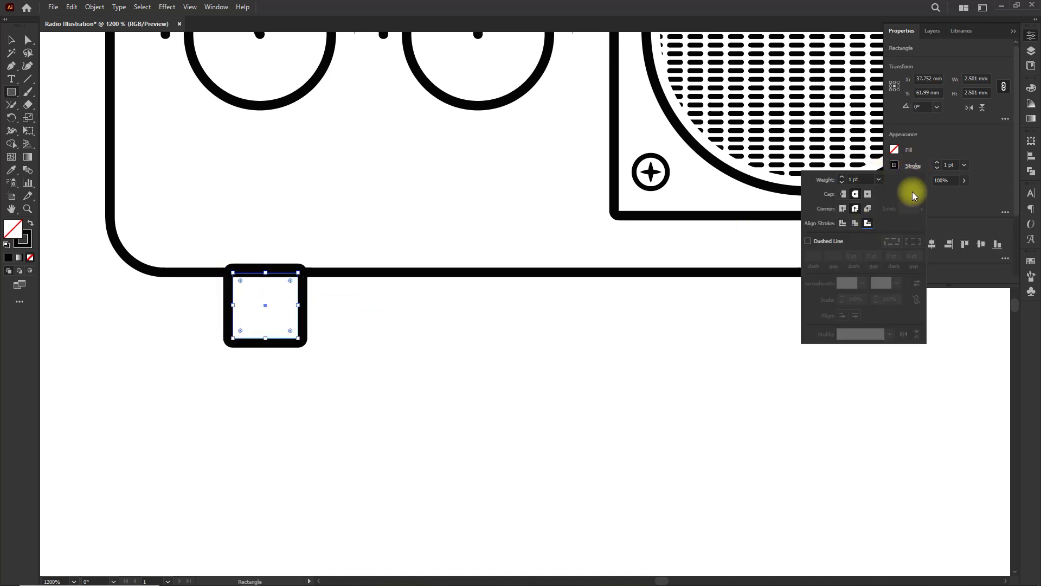
# - Round the foot's lower corners and place a copy of it near the radio's lower right corner
pyautogui.click(11, 41)
pyautogui.click(12, 41)
pyautogui.click(275, 309)
pyautogui.click(27, 40)
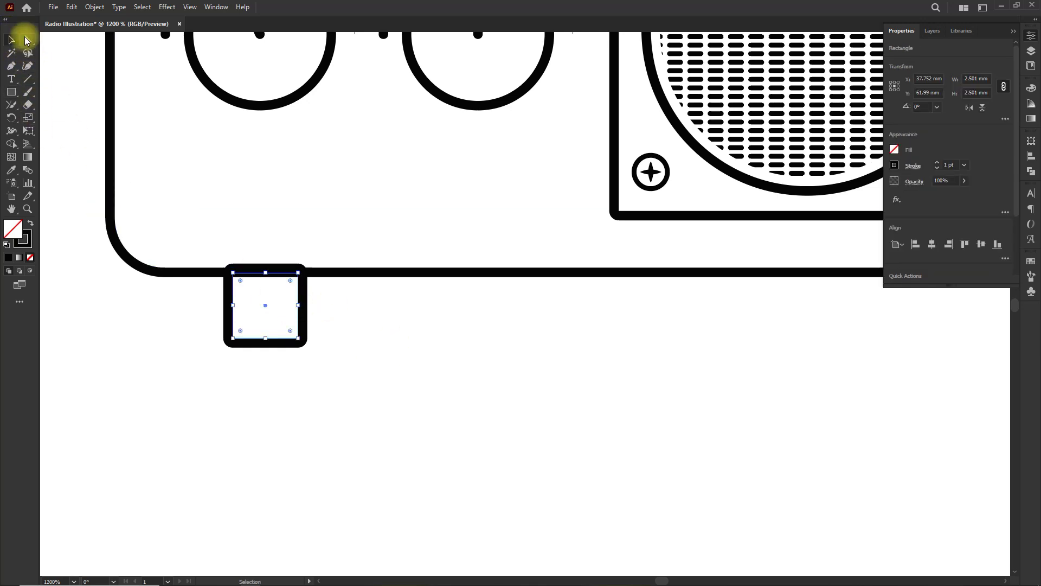
pyautogui.moveTo(292, 336); pyautogui.dragTo(591, 294)
# - Group the two feet behind the radio body and centre the group horizontally on the artboard
pyautogui.click(11, 39)
pyautogui.hotkey('ctrl', 'shift', '[')
pyautogui.scroll(-2, 266, 294)
pyautogui.keyDown('shift'); pyautogui.click(294, 311); pyautogui.keyUp('shift')
pyautogui.hotkey('ctrl', 'g')
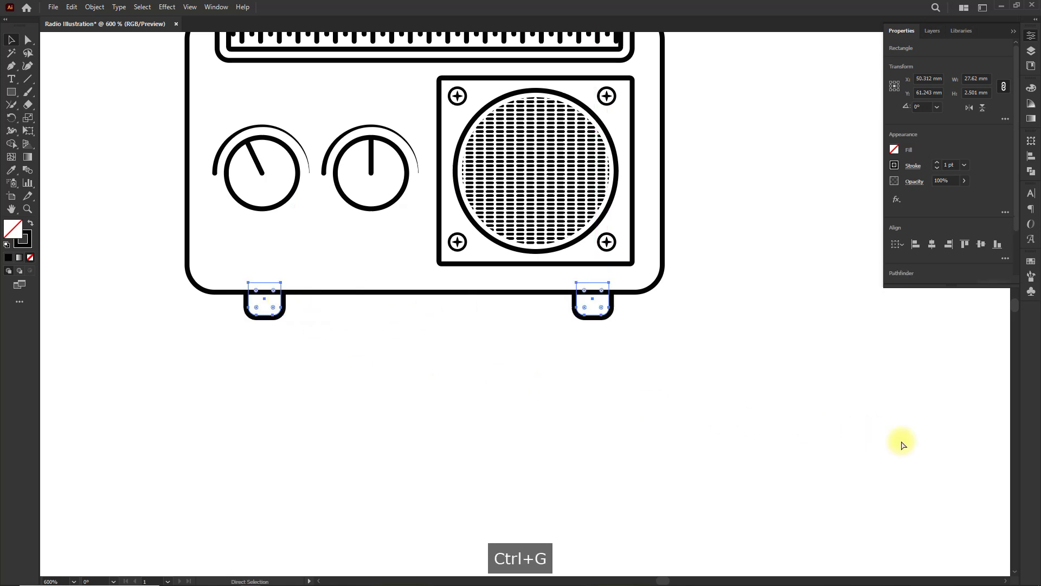
pyautogui.click(685, 293)
# - Draw a broken ground line of three horizontal segments just below the feet, about 56.5 mm long overall
pyautogui.scroll(-2, 618, 340)
pyautogui.scroll(2, 616, 340)
pyautogui.press('space')
pyautogui.moveTo(579, 385); pyautogui.dragTo(578, 381)
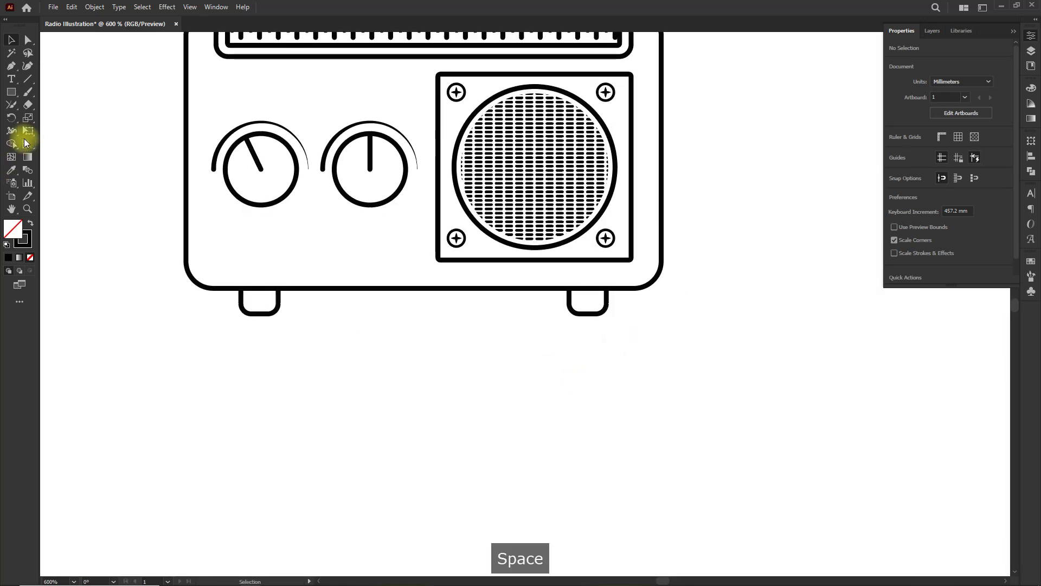
pyautogui.click(28, 78)
pyautogui.scroll(-1, 251, 309)
pyautogui.moveTo(124, 315); pyautogui.dragTo(615, 314)
# - Group the three ground line segments and centre the group horizontally on the artboard
pyautogui.click(11, 39)
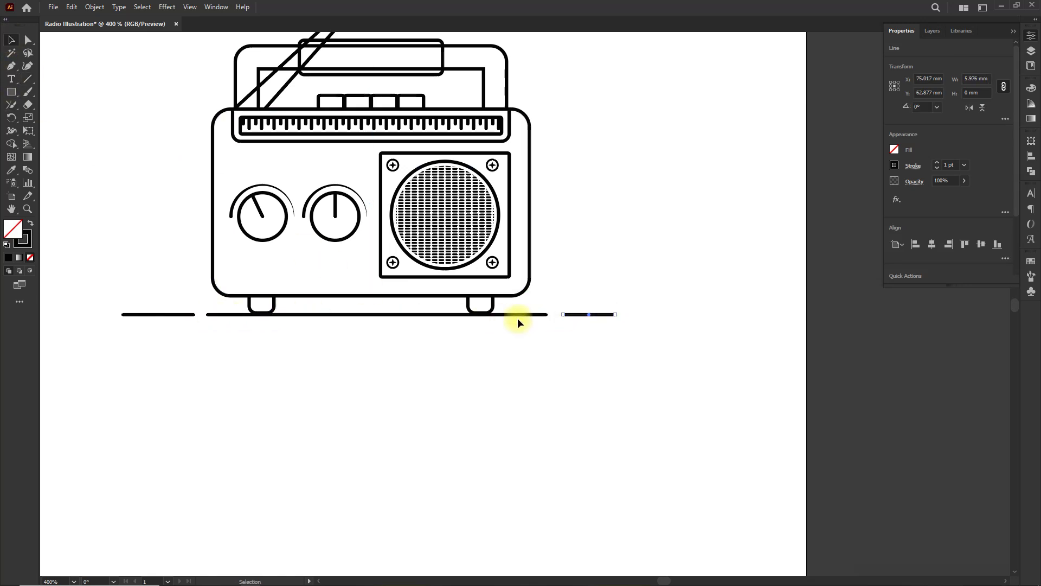
pyautogui.keyDown('shift'); pyautogui.click(518, 315); pyautogui.keyUp('shift')
pyautogui.hotkey('ctrl', 'g')
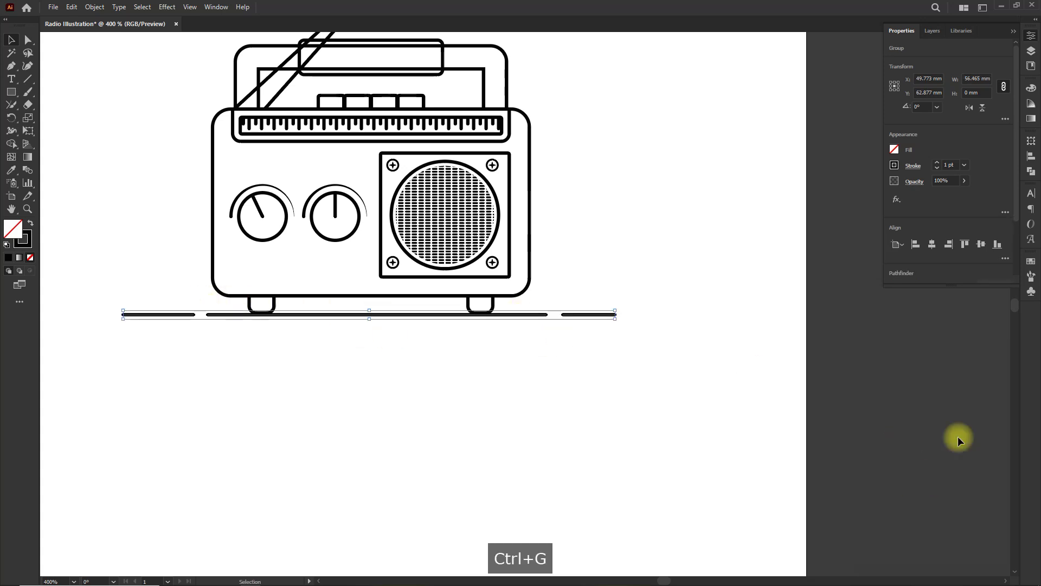
pyautogui.click(931, 244)
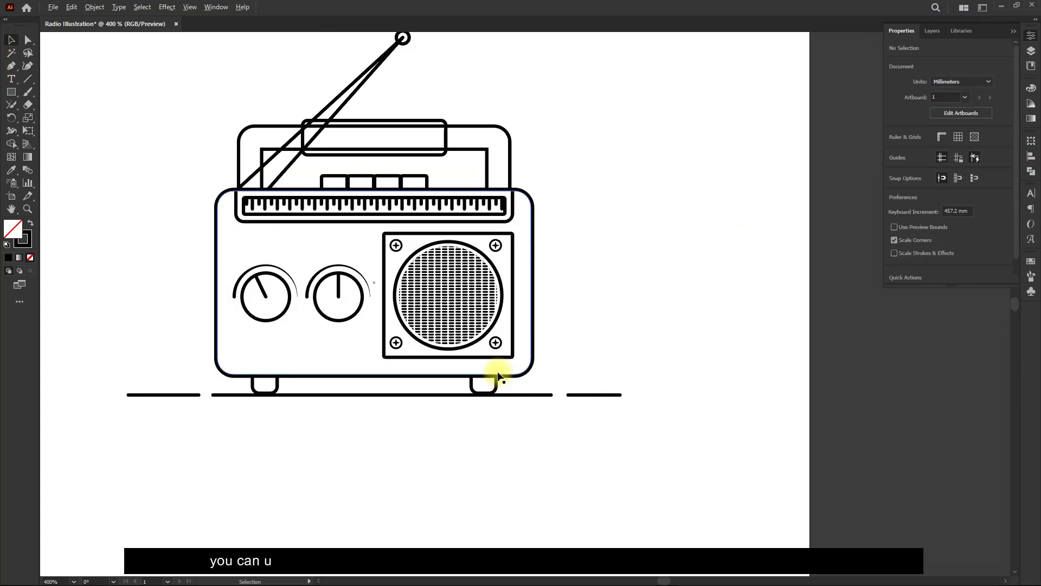
# - Copy the colour code #FFBABA from the purple-pink palette on Color Hunt in the browser and return to Illustrator
pyautogui.hotkey('alt', 'Tab')
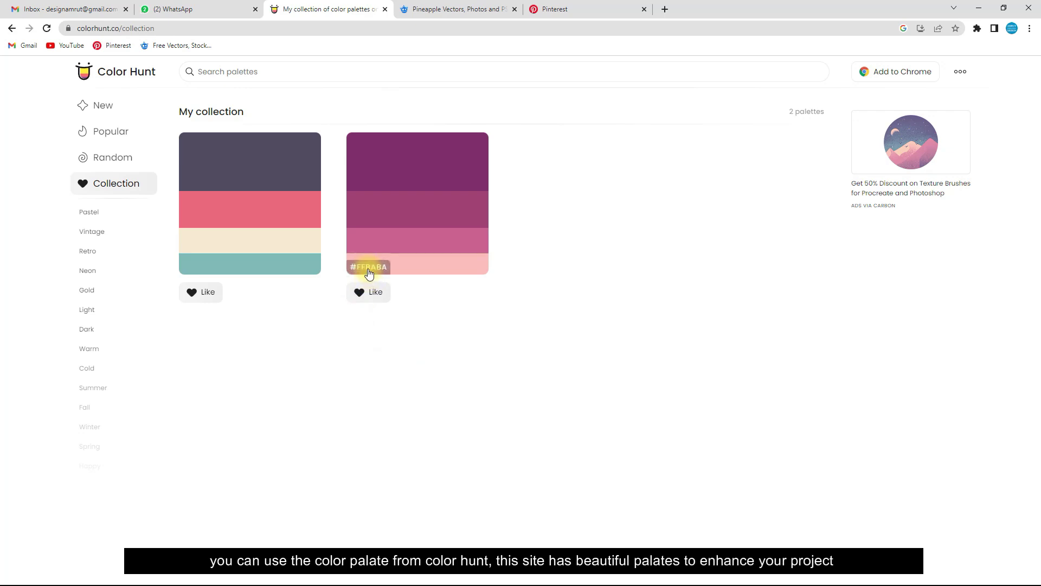
pyautogui.hotkey('alt', 'Tab')
# - Draw a background rectangle covering the whole artboard and remove its stroke
pyautogui.scroll(-2, 422, 293)
pyautogui.moveTo(233, 212); pyautogui.dragTo(293, 241)
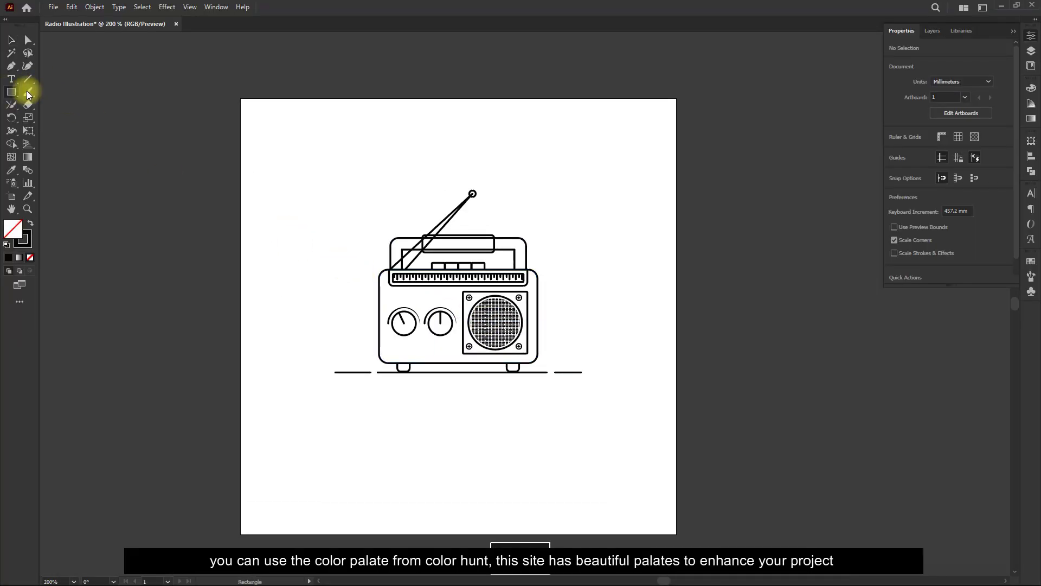
pyautogui.click(12, 92)
pyautogui.moveTo(242, 100)
pyautogui.mouseDown()
pyautogui.moveTo(679, 510)
pyautogui.moveTo(677, 534)
pyautogui.mouseUp()
pyautogui.click(26, 243)
pyautogui.click(30, 256)
# - Fill the background rectangle with #FFBABA and send it behind all the artwork
pyautogui.click(13, 229)
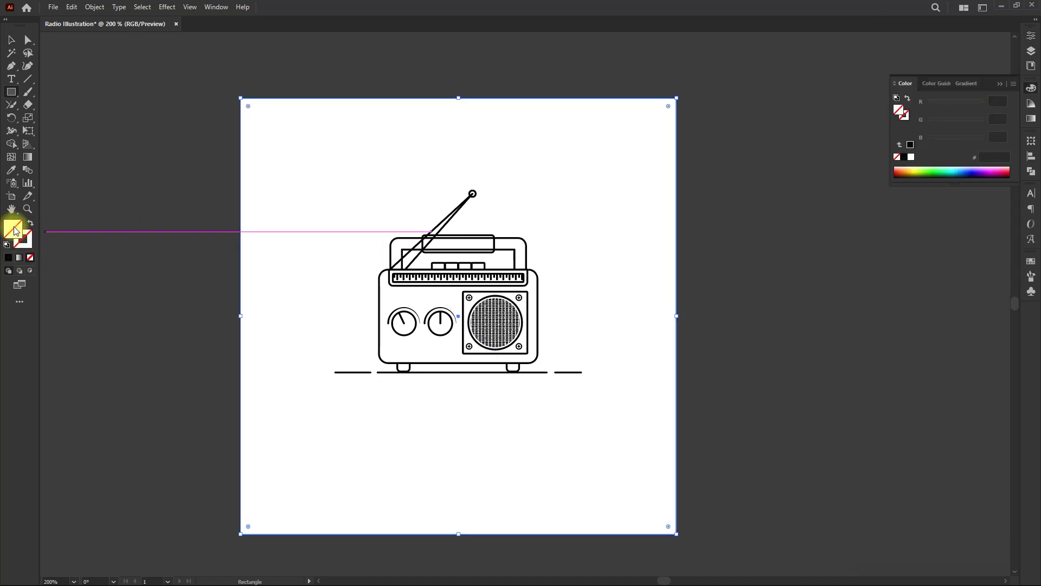
pyautogui.write('FFBABA')
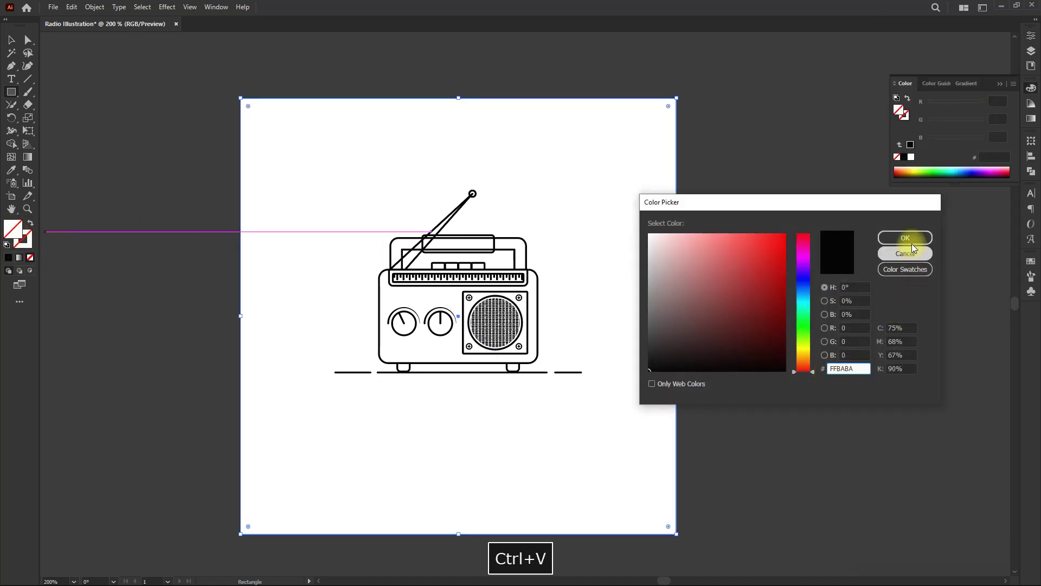
pyautogui.click(909, 237)
pyautogui.hotkey('ctrl', 'shift', '[')
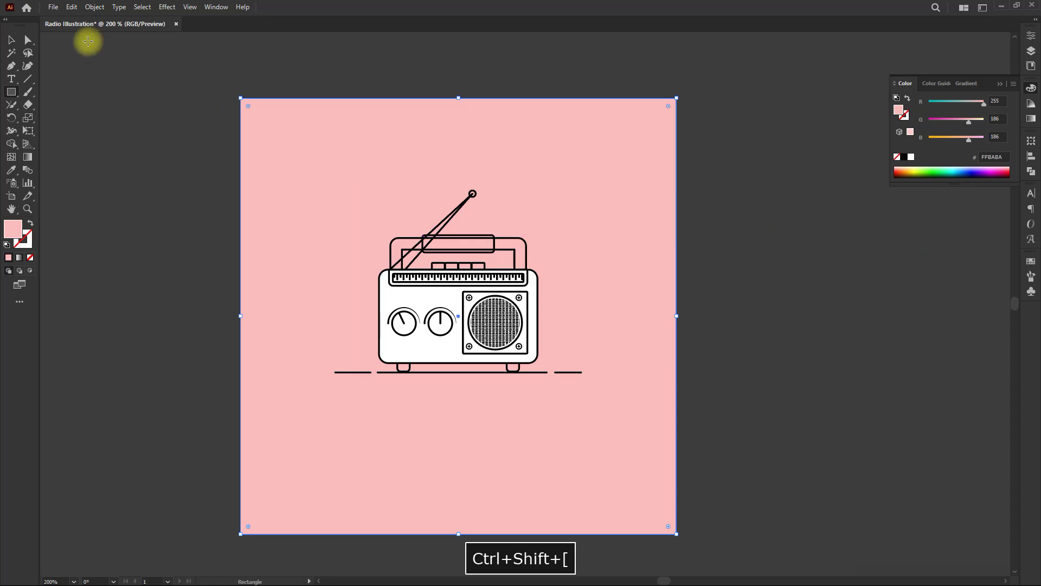
# - Copy the dark pink code from the browser palette and fill the radio body with #E96479
pyautogui.scroll(3, 404, 345)
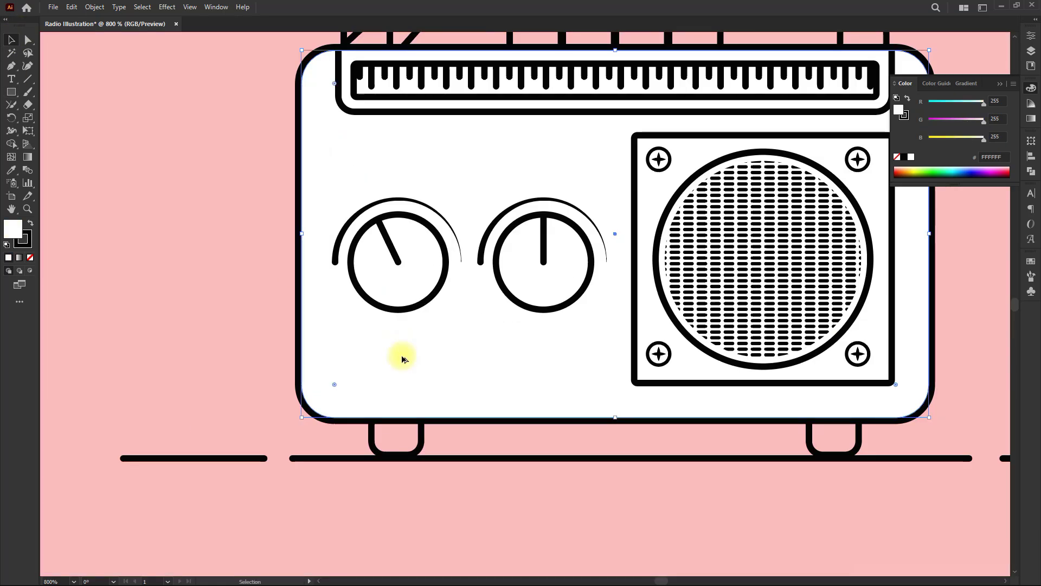
pyautogui.hotkey('alt', 'Tab')
pyautogui.click(204, 220)
pyautogui.hotkey('alt', 'Tab')
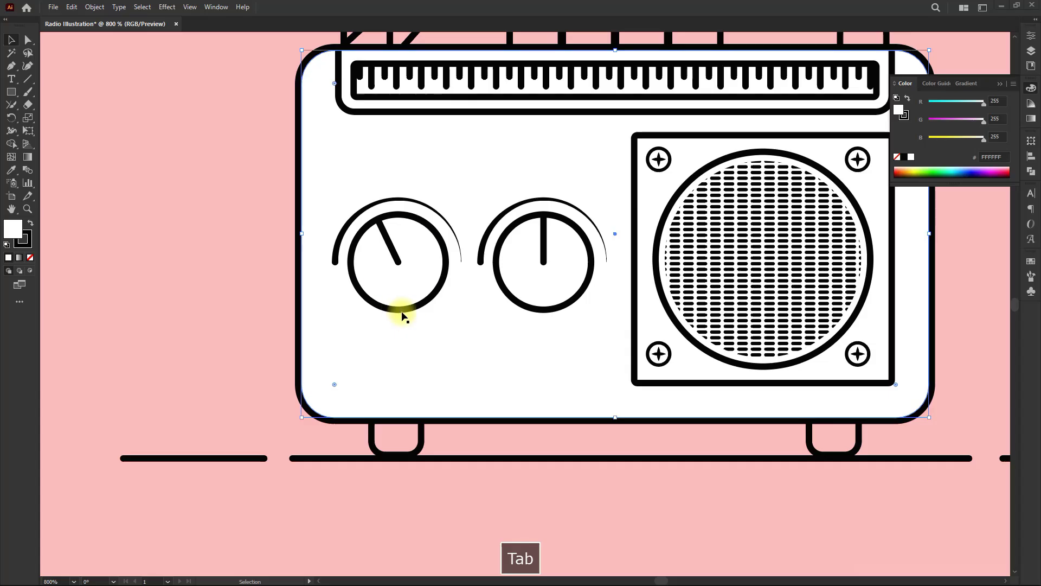
pyautogui.doubleClick(15, 231)
pyautogui.write('E96479')
pyautogui.press('Return')
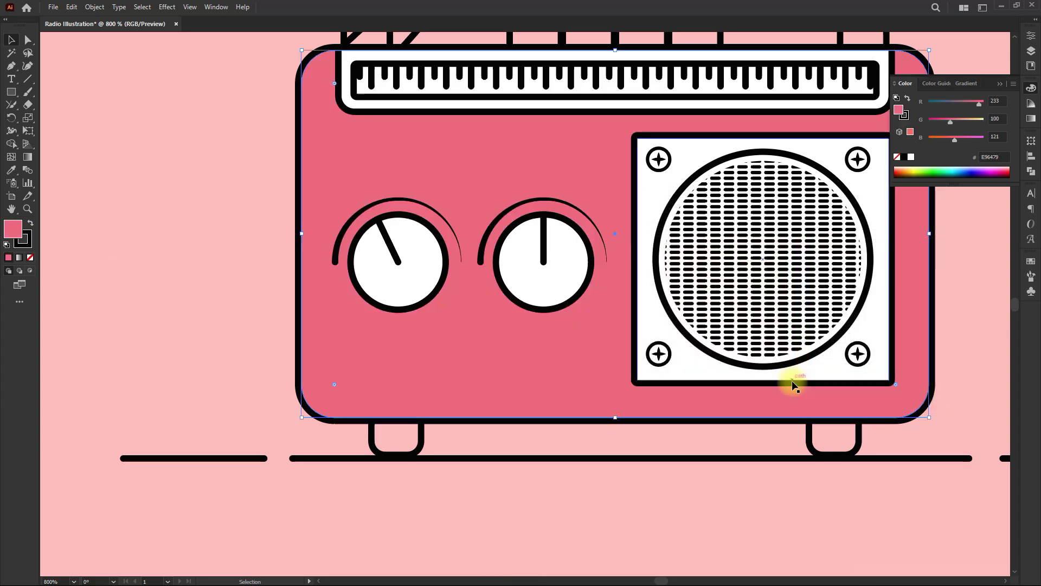
# - Copy the cream code from the browser palette, ungroup the first knob and fill its circle with #F5E9CF
pyautogui.hotkey('alt', 'Tab')
pyautogui.click(210, 224)
pyautogui.hotkey('alt', 'Tab')
pyautogui.click(385, 284)
pyautogui.hotkey('ctrl', 'shift', 'g')
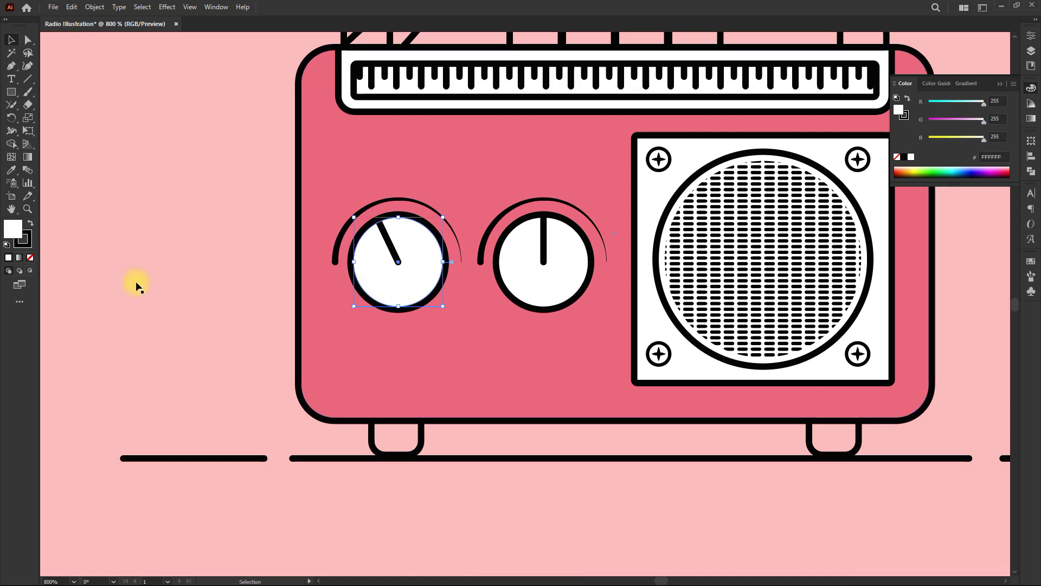
pyautogui.doubleClick(13, 228)
pyautogui.hotkey('ctrl', 'v')
pyautogui.press('Return')
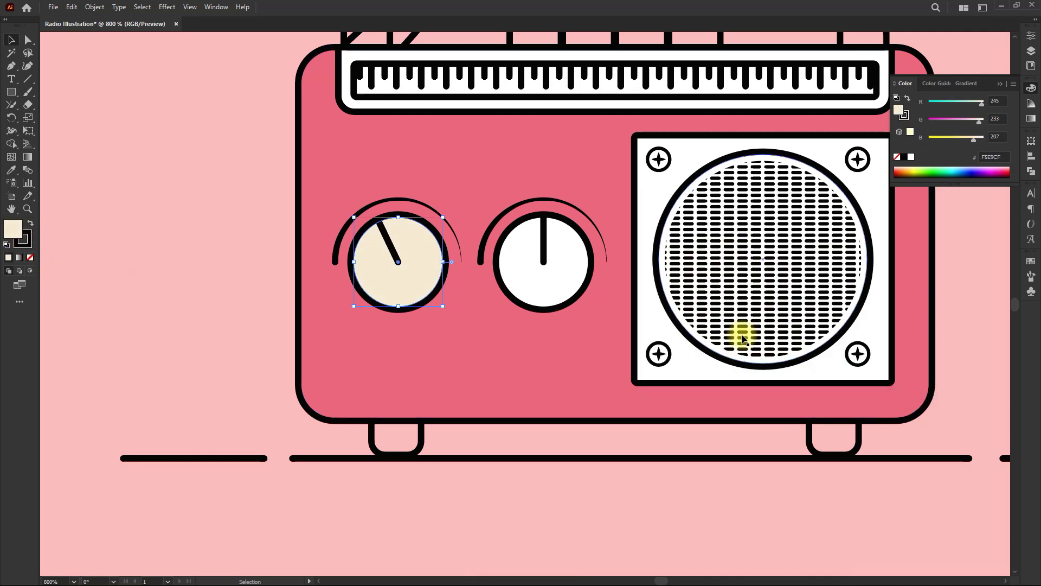
# - Ungroup the second knob and fill its circle with #F5E9CF
pyautogui.click(567, 291)
pyautogui.hotkey('ctrl', 'shift', 'g')
pyautogui.click(537, 283)
pyautogui.doubleClick(12, 227)
pyautogui.write('F5E9CF')
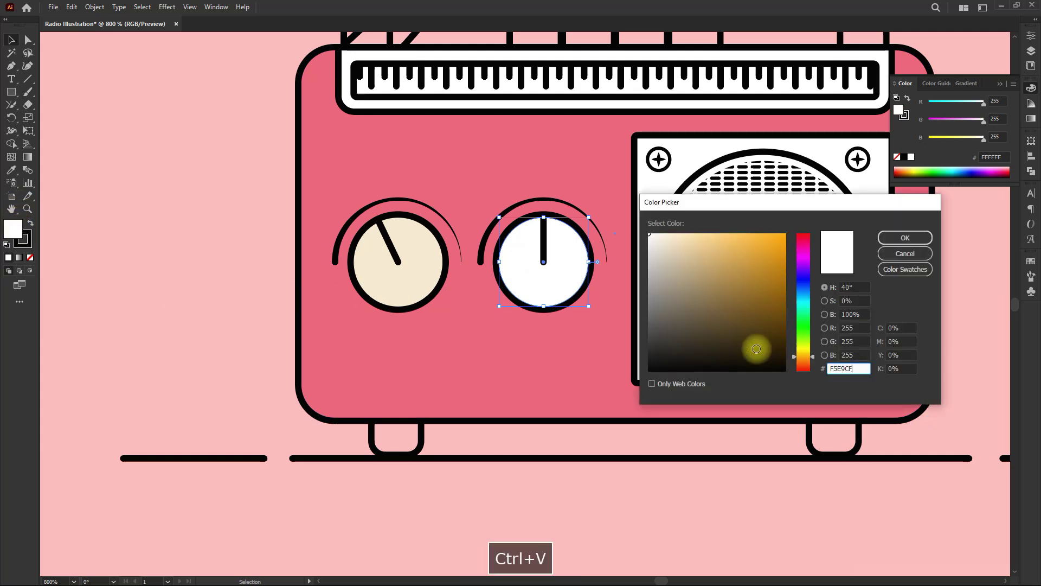
pyautogui.press('Return')
# - Fill the square speaker panel with light grey #DBDBDB
pyautogui.press('space')
pyautogui.moveTo(757, 349); pyautogui.dragTo(347, 362)
pyautogui.click(448, 207)
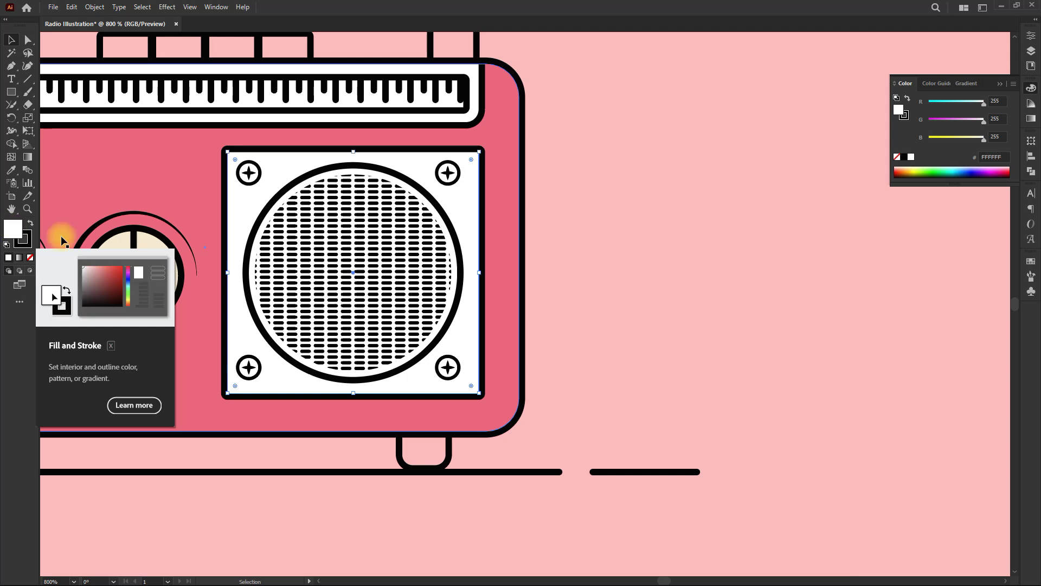
pyautogui.click(82, 241)
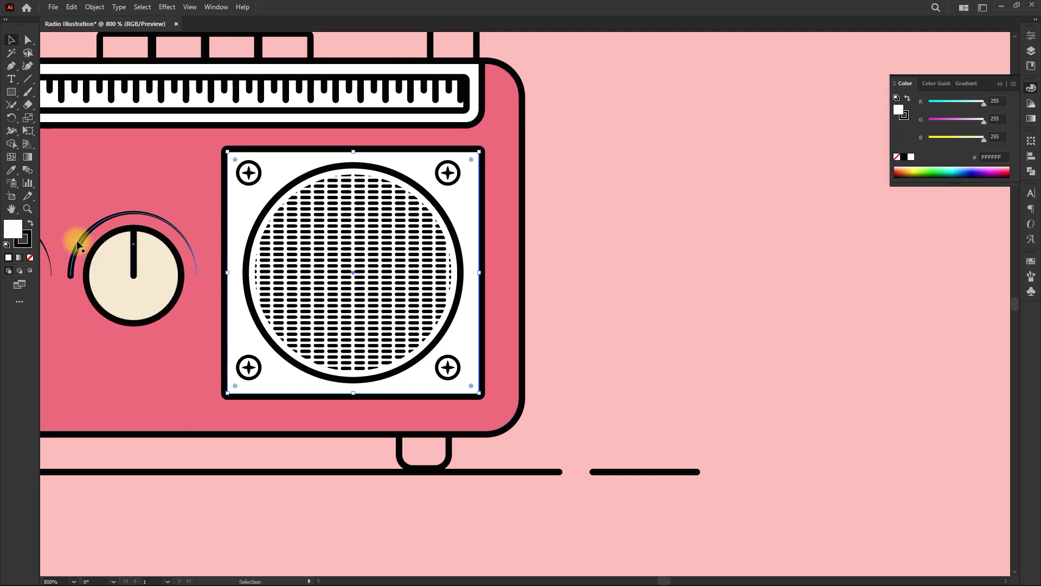
pyautogui.doubleClick(13, 230)
pyautogui.moveTo(650, 258); pyautogui.dragTo(642, 251)
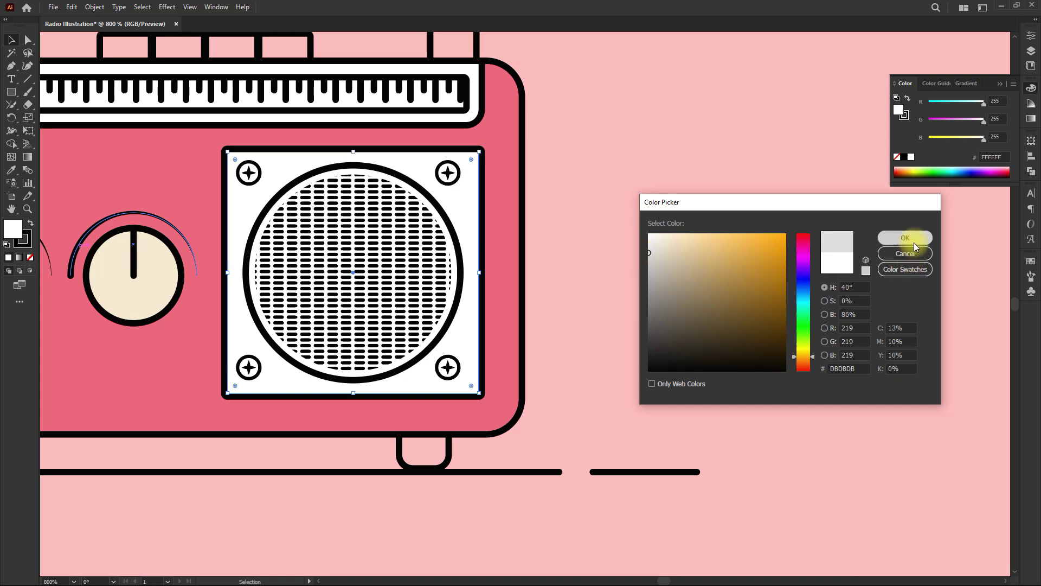
pyautogui.click(906, 237)
# - Fill the tuning scale's outer frame with the light grey sampled from the speaker panel
pyautogui.press('space')
pyautogui.moveTo(514, 264); pyautogui.dragTo(658, 344)
pyautogui.moveTo(323, 223); pyautogui.dragTo(386, 264)
pyautogui.click(143, 155)
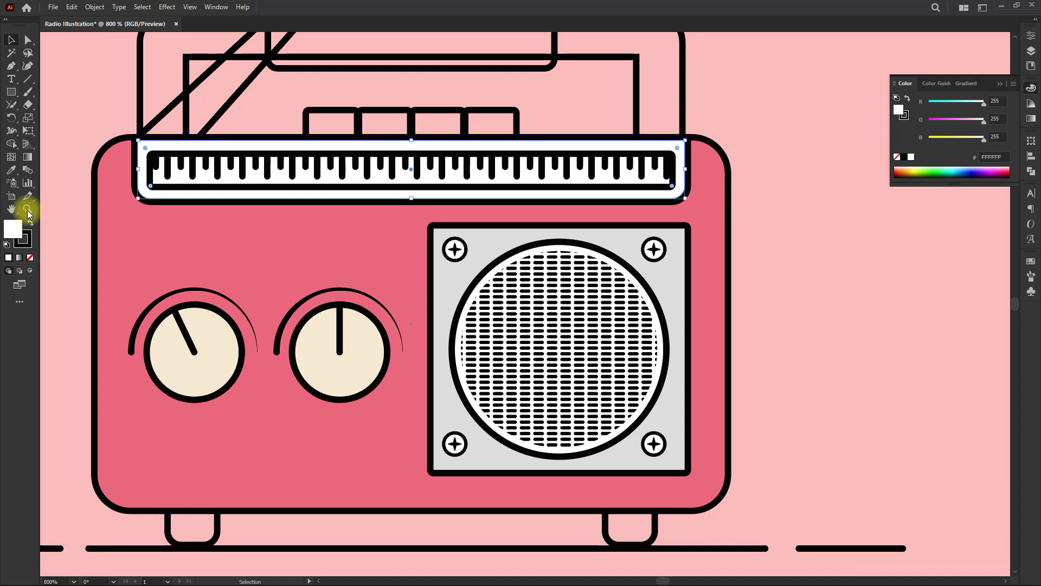
pyautogui.press('i')
pyautogui.click(446, 295)
# - Fill the inner tuning scale strip with the cream sampled from a knob
pyautogui.click(10, 39)
pyautogui.click(162, 177)
pyautogui.click(407, 179)
pyautogui.moveTo(407, 178); pyautogui.dragTo(395, 215)
pyautogui.hotkey('ctrl', 'z')
pyautogui.click(12, 170)
pyautogui.click(332, 371)
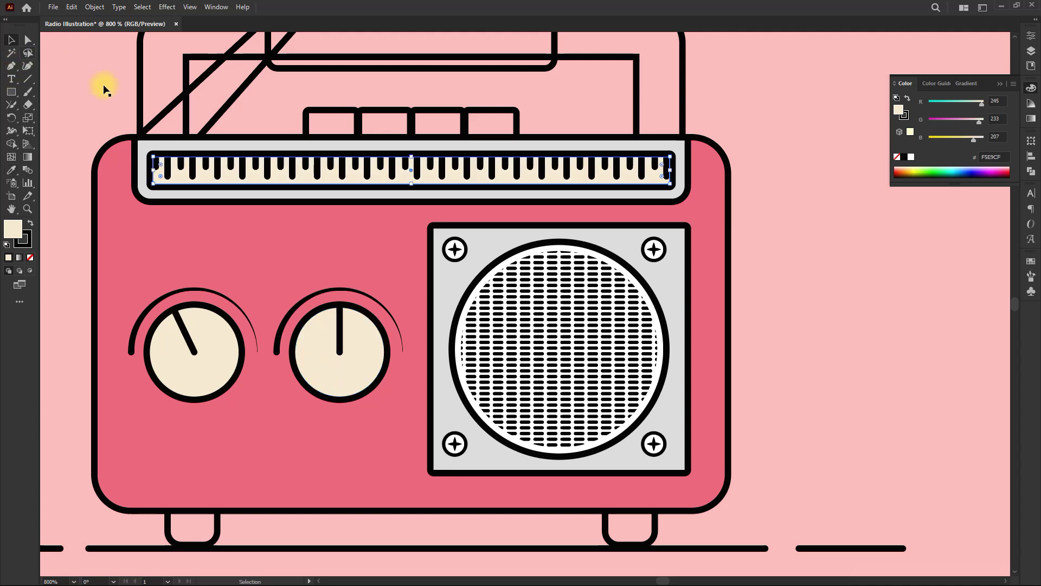
# - Stretch the tick marks inside the tuning scale's clip group to about 31.8 mm wide and exit isolation mode
pyautogui.click(762, 249)
pyautogui.press('space')
pyautogui.moveTo(807, 313); pyautogui.dragTo(748, 308)
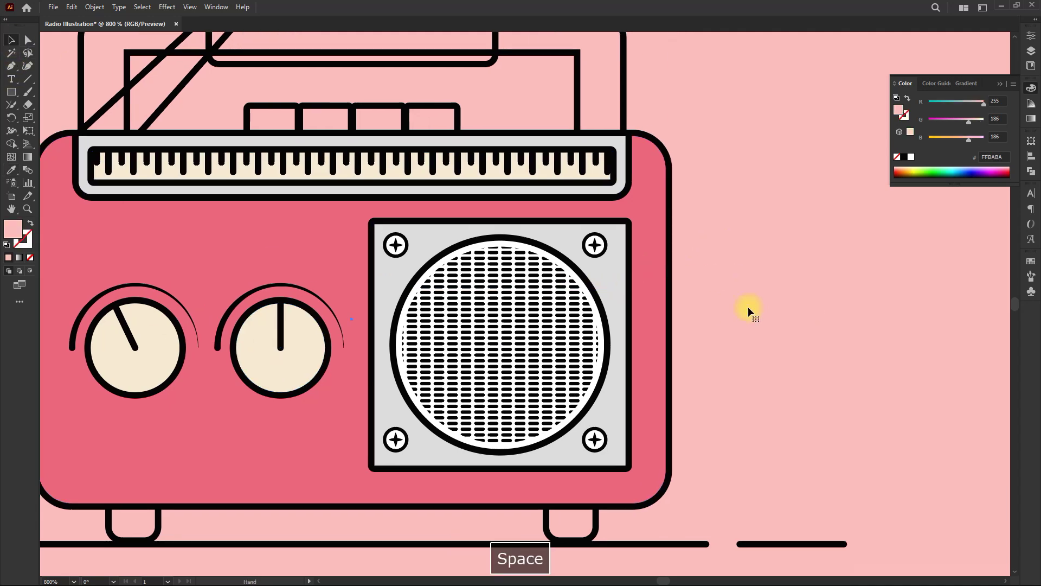
pyautogui.scroll(-2, 625, 304)
pyautogui.scroll(1, 362, 232)
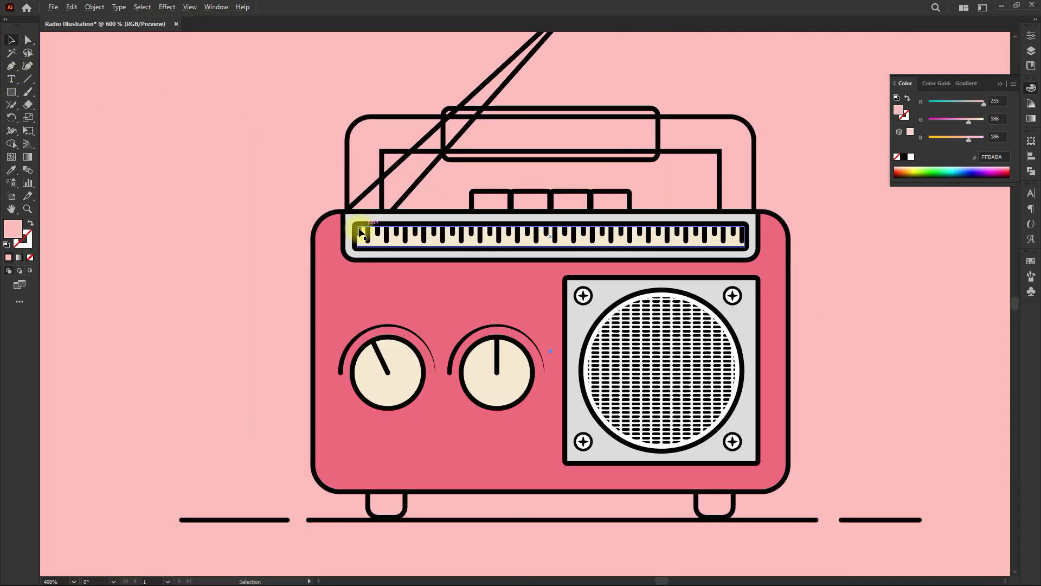
pyautogui.scroll(3, 362, 233)
pyautogui.doubleClick(365, 235)
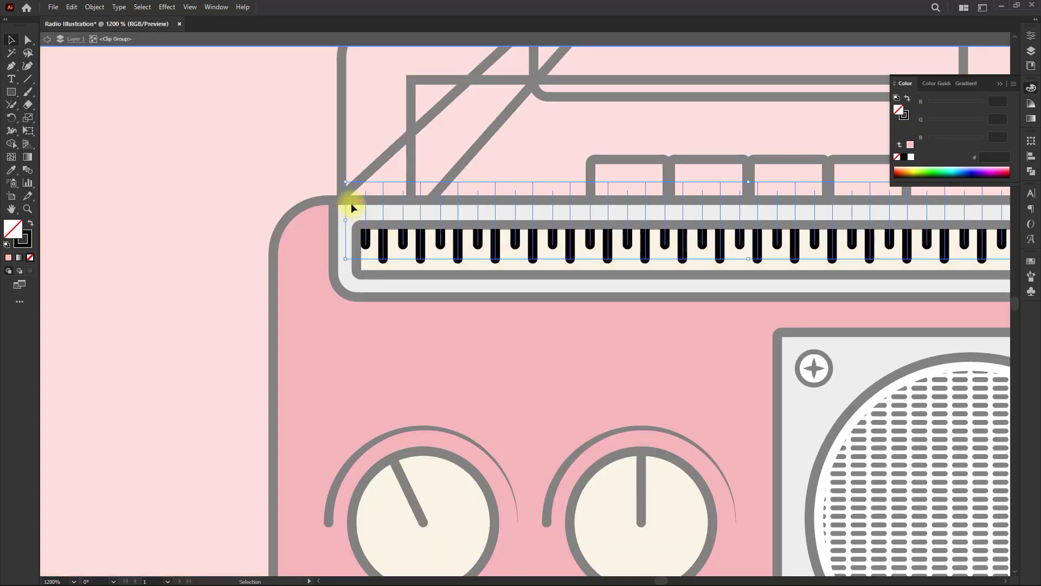
pyautogui.moveTo(345, 222); pyautogui.dragTo(335, 222)
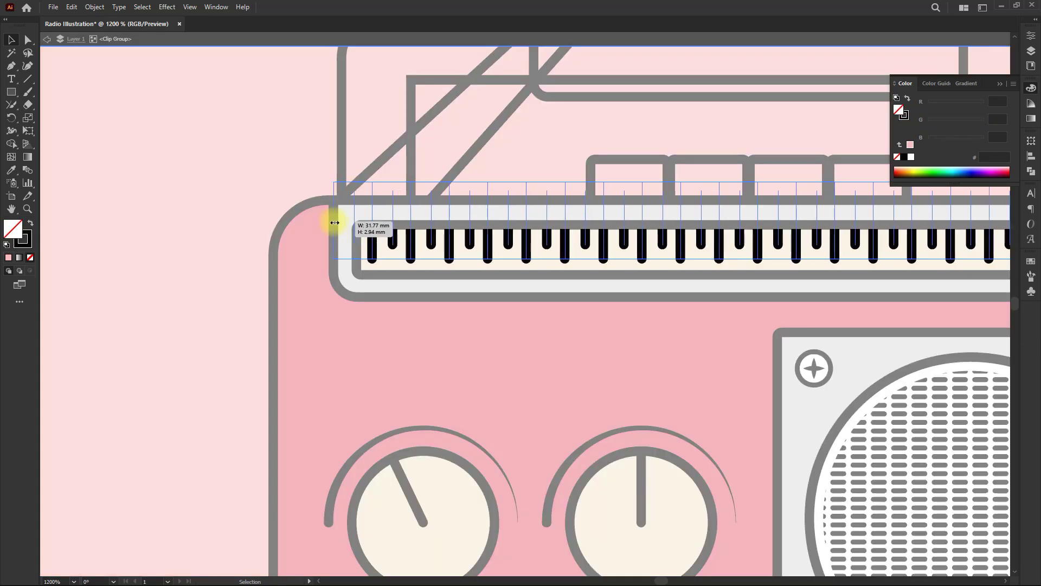
pyautogui.scroll(-1, 258, 219)
pyautogui.doubleClick(244, 217)
# - Fill the round speaker circle behind the grille with dark grey
pyautogui.scroll(-2, 244, 217)
pyautogui.click(601, 309)
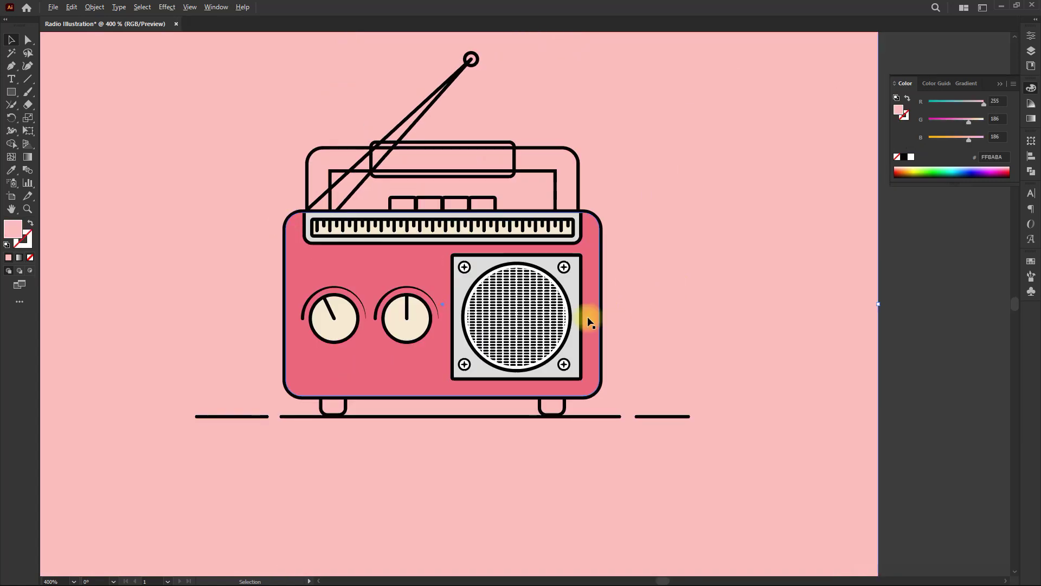
pyautogui.scroll(3, 600, 309)
pyautogui.click(558, 256)
pyautogui.moveTo(559, 256); pyautogui.dragTo(539, 271)
pyautogui.hotkey('ctrl', 'z')
pyautogui.doubleClick(13, 228)
pyautogui.moveTo(728, 274); pyautogui.dragTo(627, 320)
pyautogui.click(904, 239)
pyautogui.click(789, 328)
# - Ungroup the four buttons above the tuning scale and fill the last three with the sampled light grey
pyautogui.press('space')
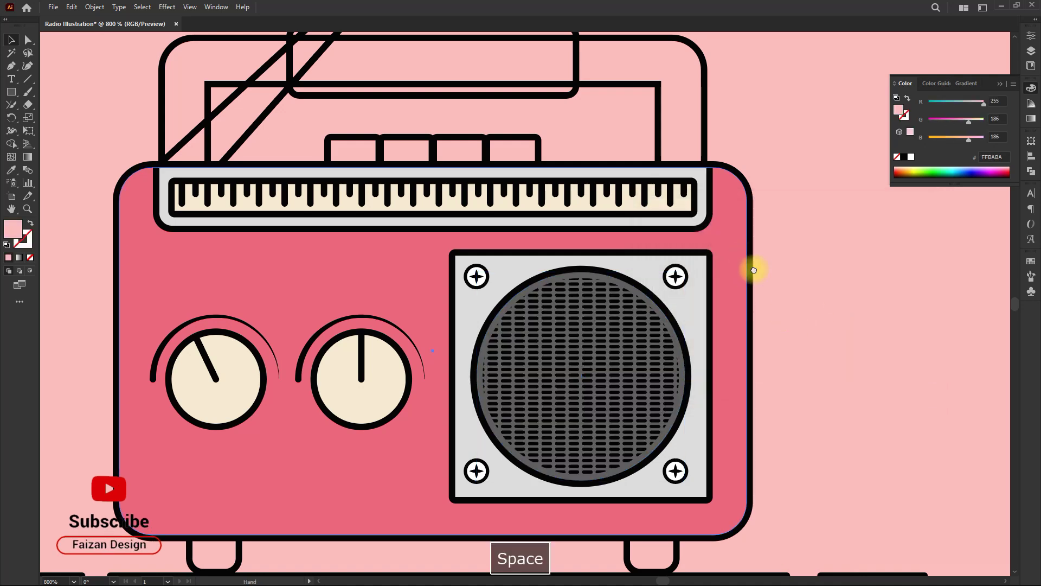
pyautogui.moveTo(743, 256); pyautogui.dragTo(790, 302)
pyautogui.click(395, 182)
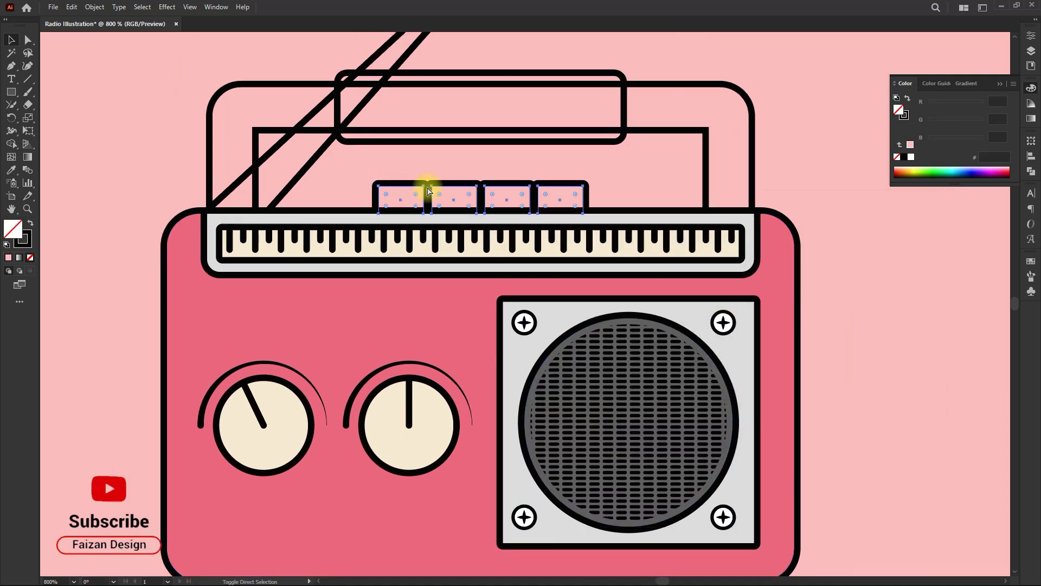
pyautogui.hotkey('ctrl', 'shift', 'g')
pyautogui.click(434, 192)
pyautogui.keyDown('shift'); pyautogui.click(550, 187); pyautogui.keyUp('shift')
pyautogui.click(12, 170)
pyautogui.click(268, 219)
# - Fill the first button with the pink sampled from the radio body and shift its hue to salmon orange
pyautogui.click(11, 40)
pyautogui.click(410, 202)
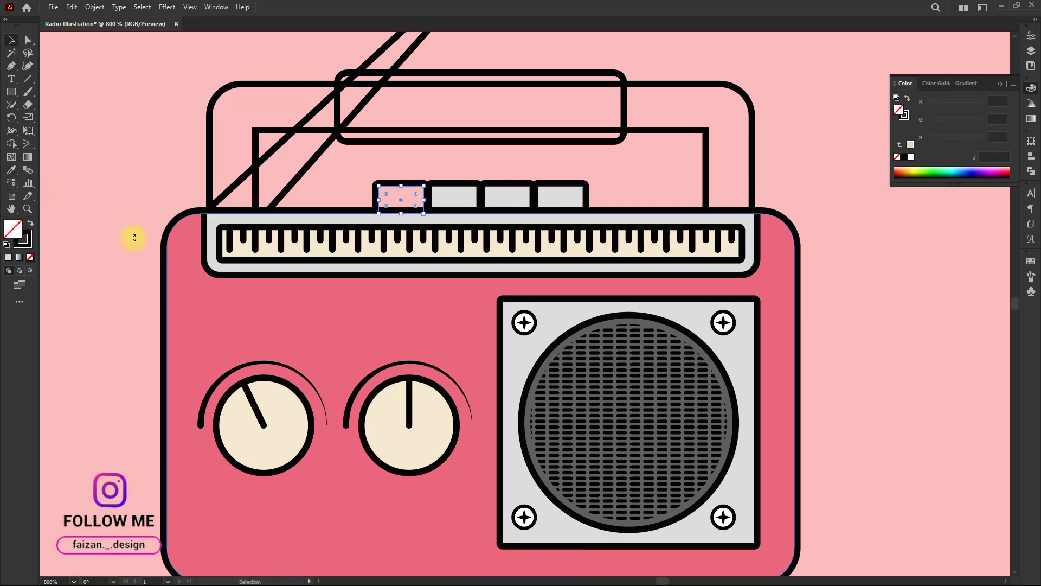
pyautogui.click(11, 172)
pyautogui.click(174, 232)
pyautogui.click(11, 39)
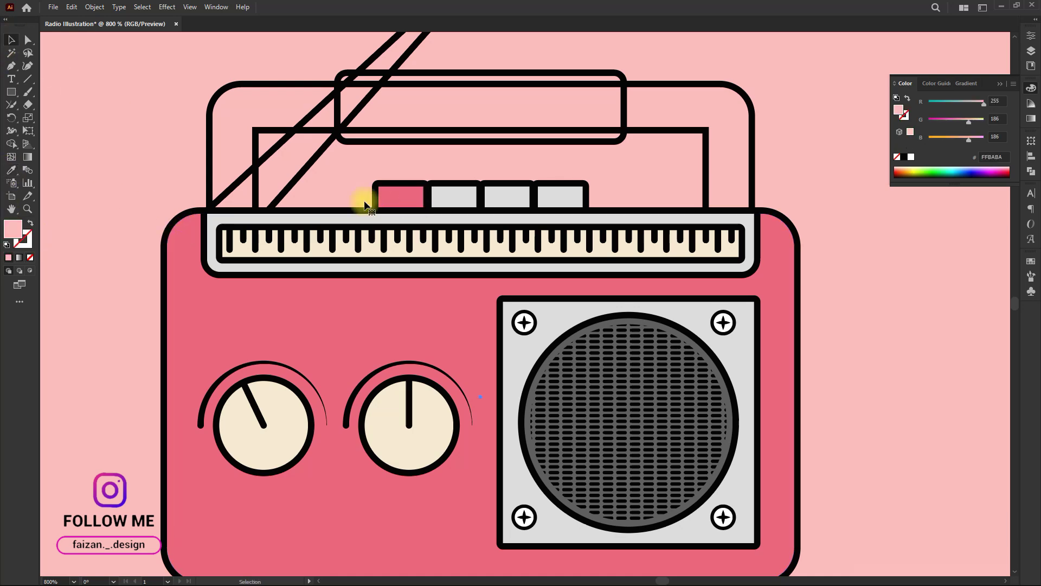
pyautogui.doubleClick(14, 228)
pyautogui.moveTo(807, 242); pyautogui.dragTo(795, 366)
pyautogui.click(898, 238)
pyautogui.click(500, 168)
# - Align the antenna rod's 1 pt stroke to the outside of its path
pyautogui.scroll(2, 252, 169)
pyautogui.click(236, 189)
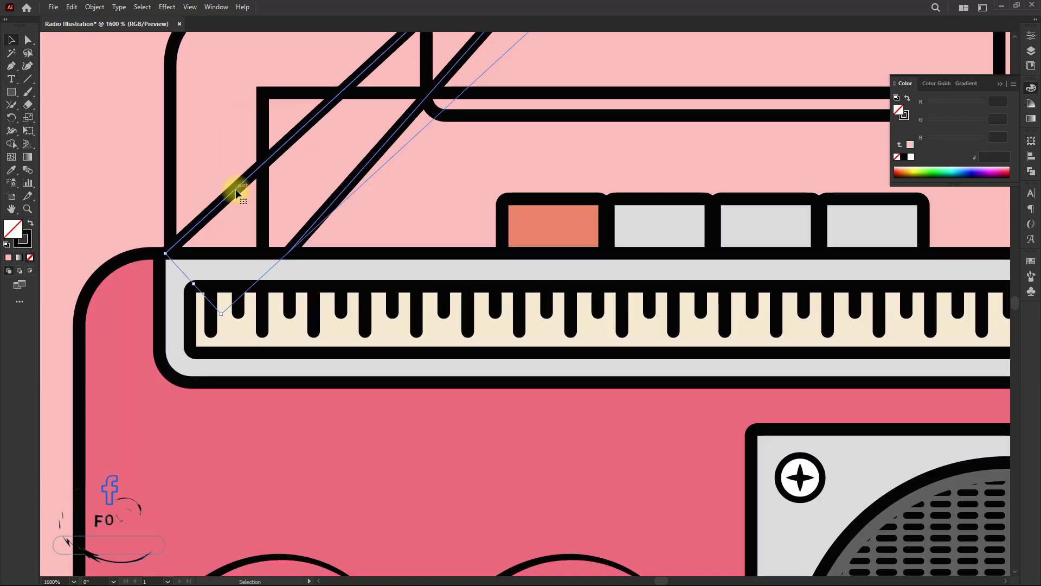
pyautogui.press('space')
pyautogui.press('v')
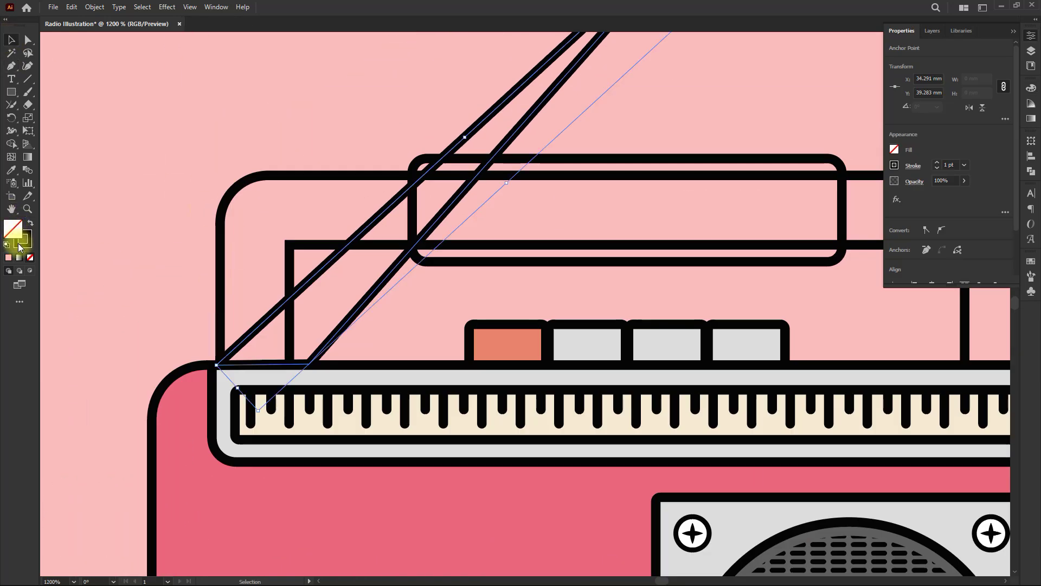
pyautogui.click(922, 168)
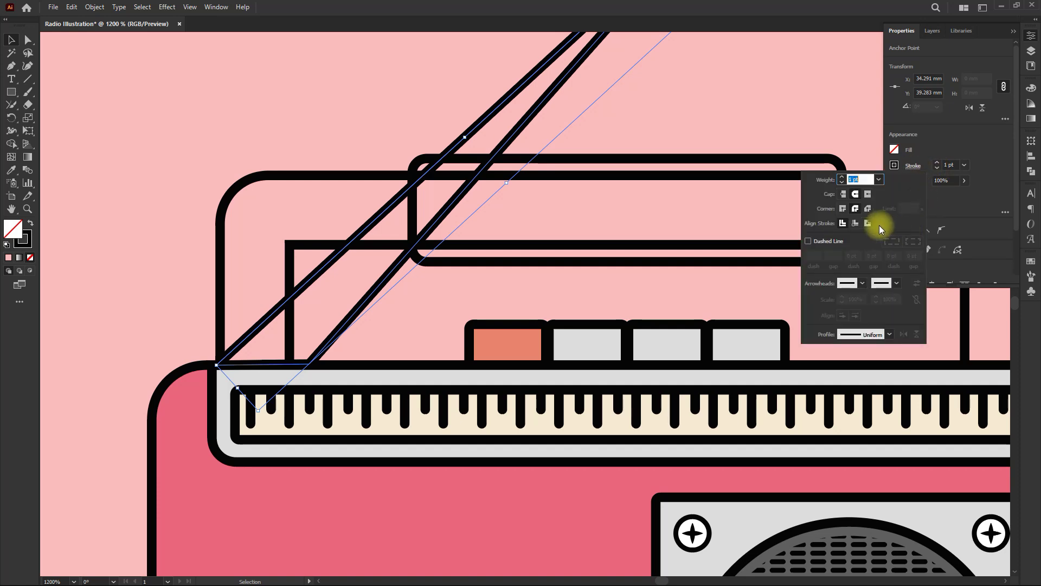
pyautogui.click(870, 224)
pyautogui.click(962, 156)
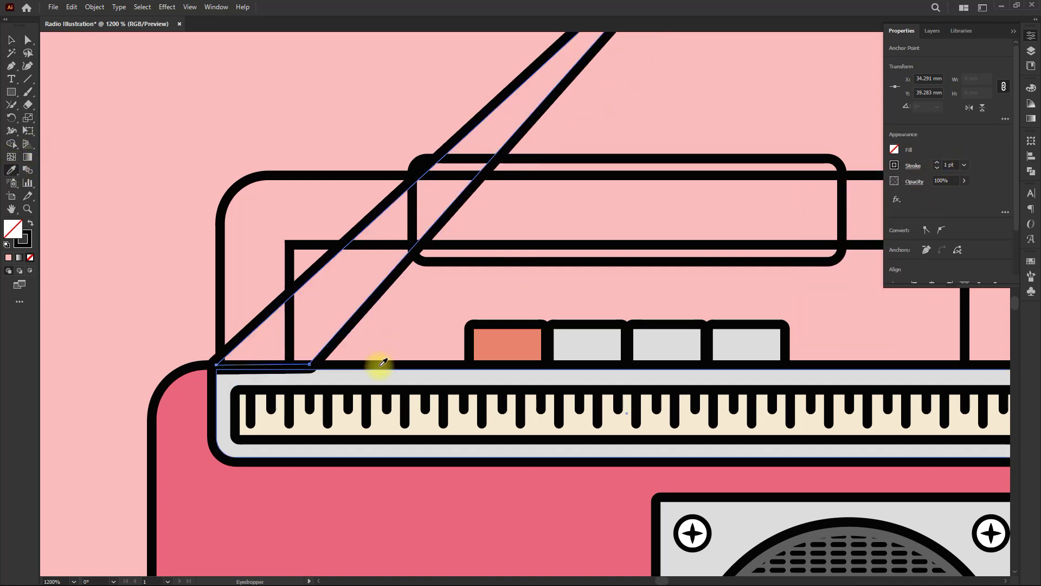
# - Fill the antenna rod with the sampled light grey and stack it behind the radio, just above the background
pyautogui.click(379, 375)
pyautogui.click(11, 40)
pyautogui.click(506, 146)
pyautogui.hotkey('ctrl', 'shift', '[')
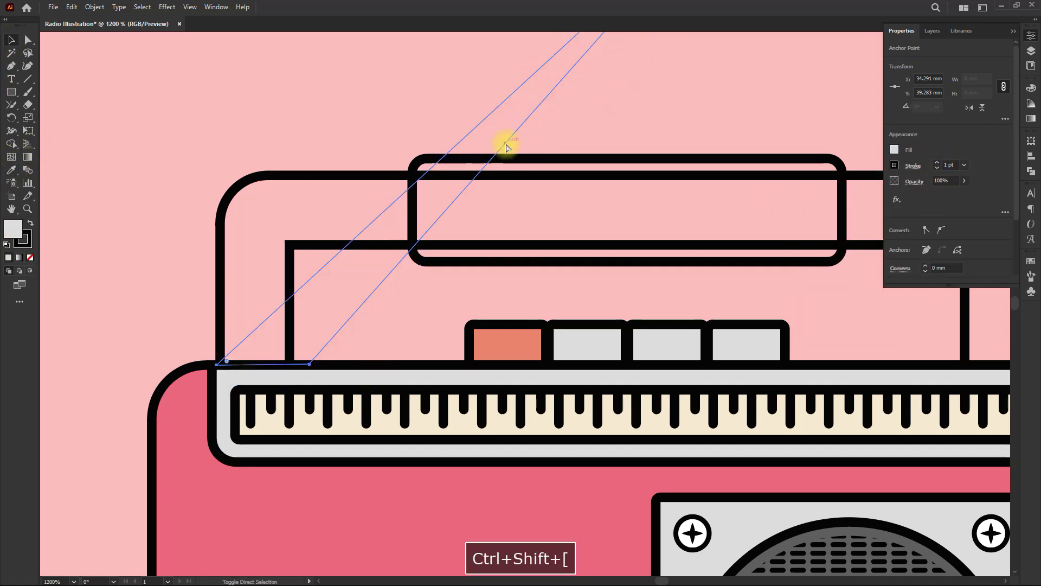
pyautogui.hotkey('ctrl', ']')
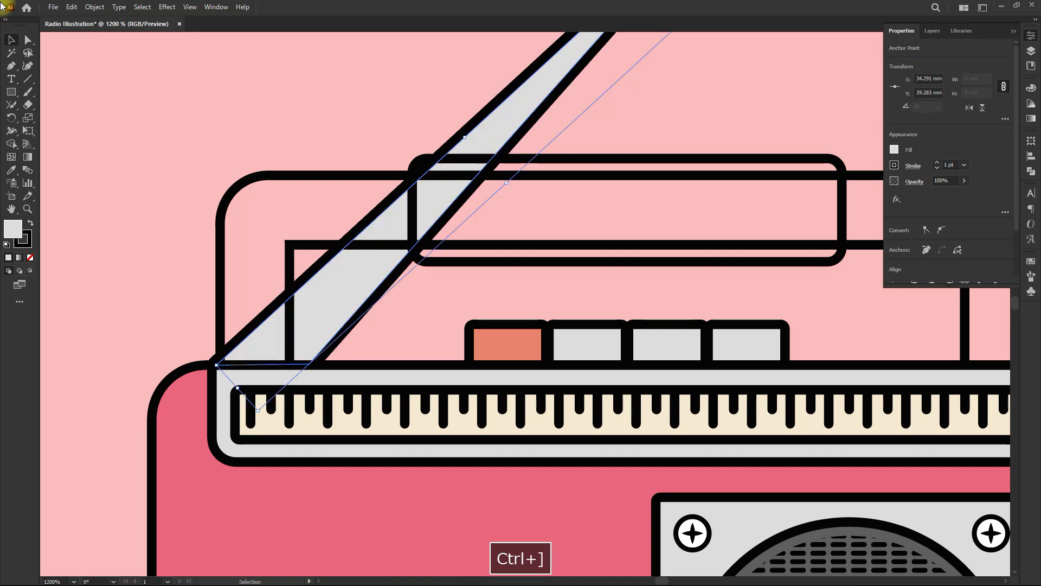
pyautogui.click(125, 65)
# - Fill the rounded handle grip with the dark grey sampled from the speaker circle
pyautogui.press('space')
pyautogui.moveTo(288, 152); pyautogui.dragTo(179, 160)
pyautogui.click(414, 172)
pyautogui.press('space')
pyautogui.moveTo(363, 238); pyautogui.dragTo(377, 198)
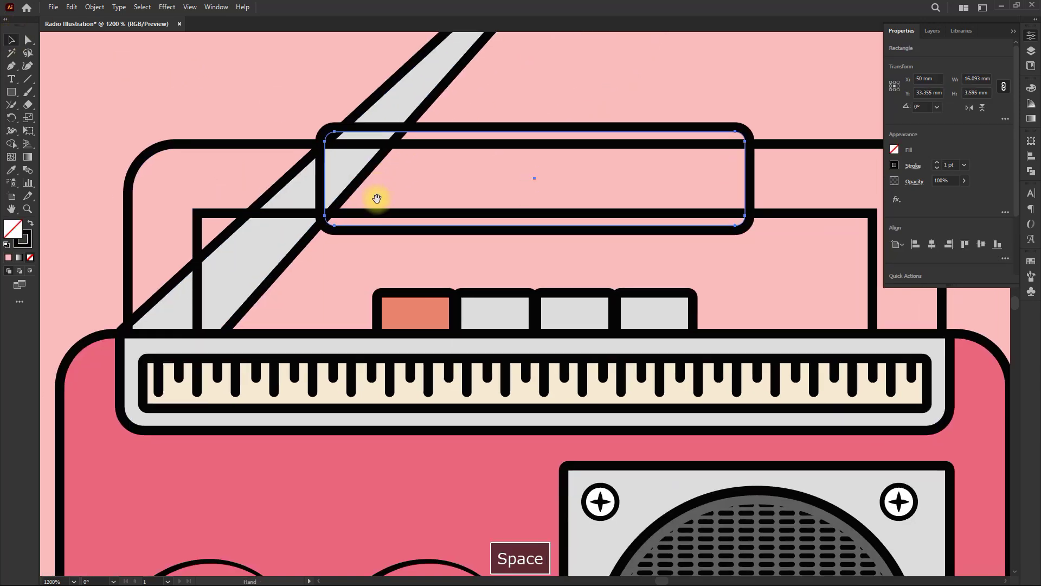
pyautogui.click(10, 172)
pyautogui.click(702, 506)
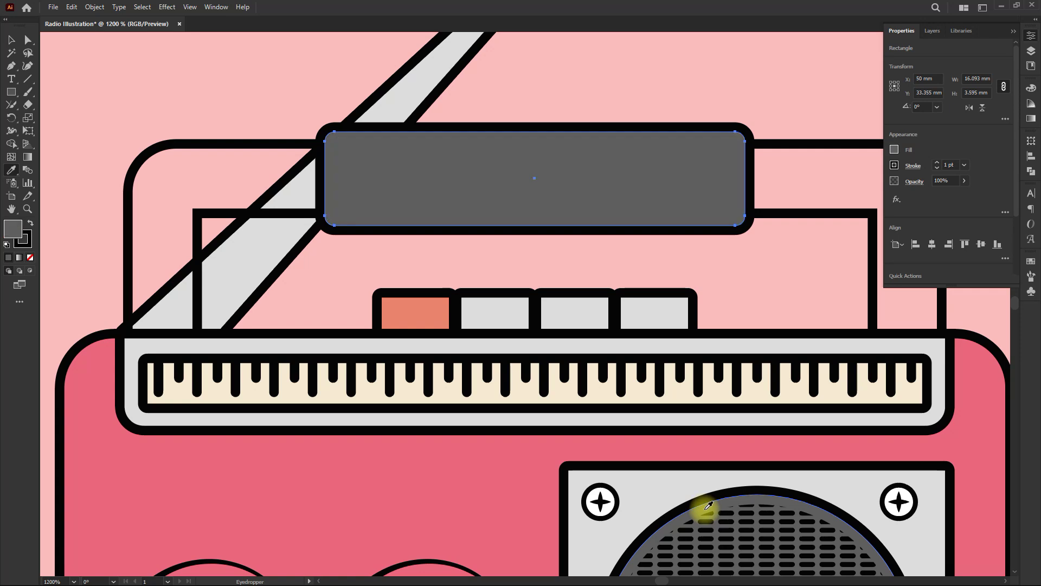
# - Fill the handle frame with the light grey sampled from the antenna rod
pyautogui.keyDown('ctrl'); pyautogui.click(183, 142); pyautogui.keyUp('ctrl')
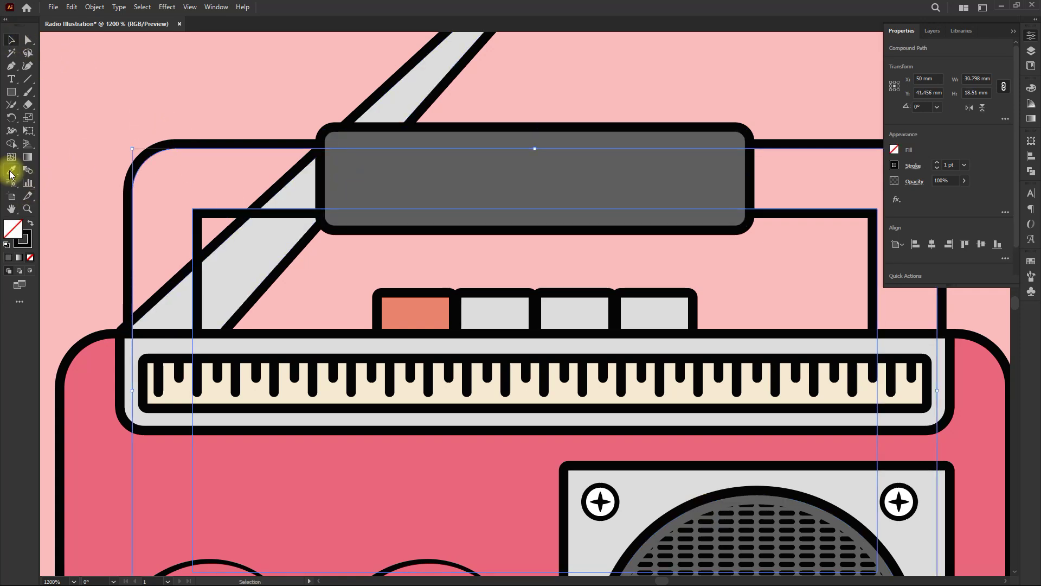
pyautogui.click(254, 329)
pyautogui.click(11, 40)
pyautogui.click(151, 77)
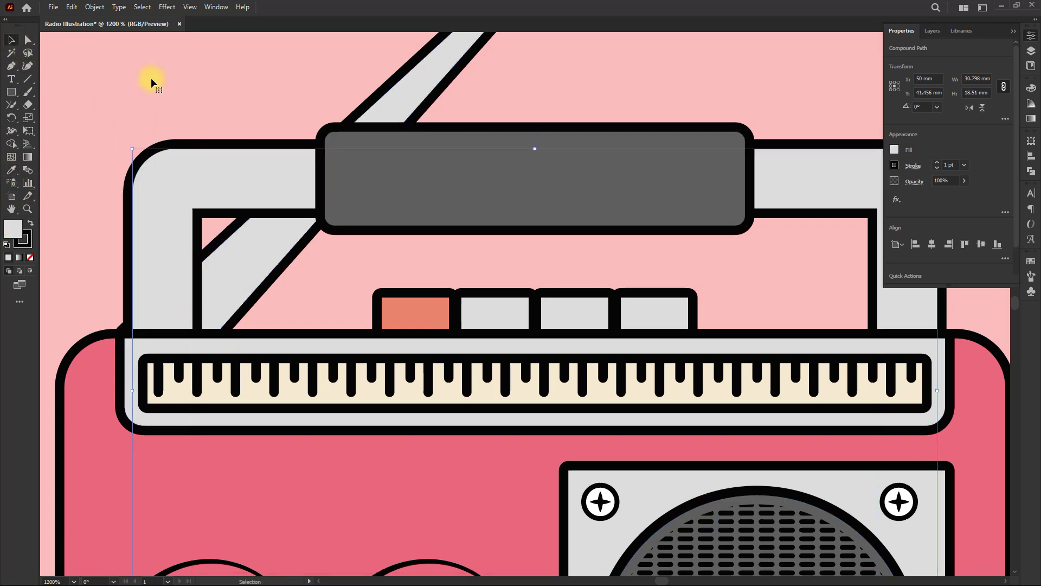
pyautogui.scroll(-3, 547, 247)
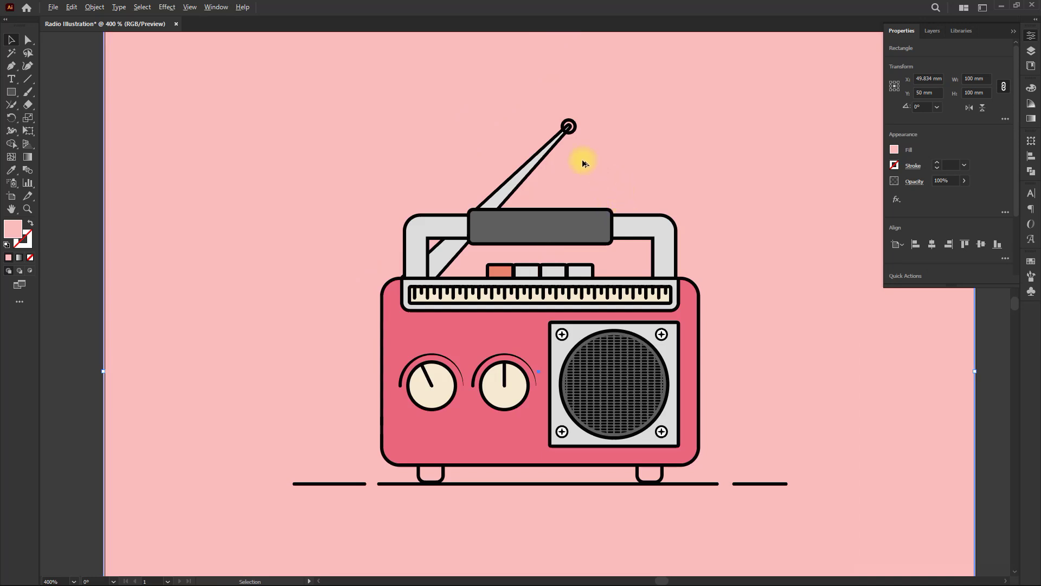
# - Try to reposition the antenna rod's lower anchor point with the Direct Selection tool
pyautogui.scroll(1, 580, 158)
pyautogui.click(490, 203)
pyautogui.click(28, 40)
pyautogui.scroll(2, 362, 341)
pyautogui.moveTo(361, 326); pyautogui.dragTo(324, 332)
pyautogui.hotkey('ctrl', 'z')
pyautogui.scroll(-3, 343, 330)
pyautogui.click(354, 250)
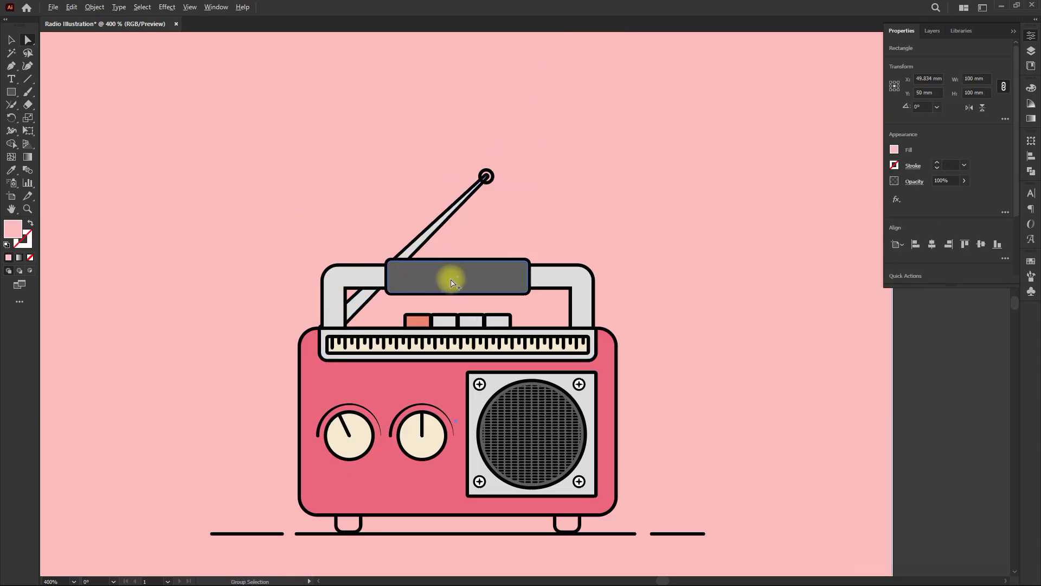
# - Apply the antenna rod's light grey fill and outside stroke to the circle at its tip
pyautogui.scroll(2, 455, 283)
pyautogui.scroll(4, 456, 282)
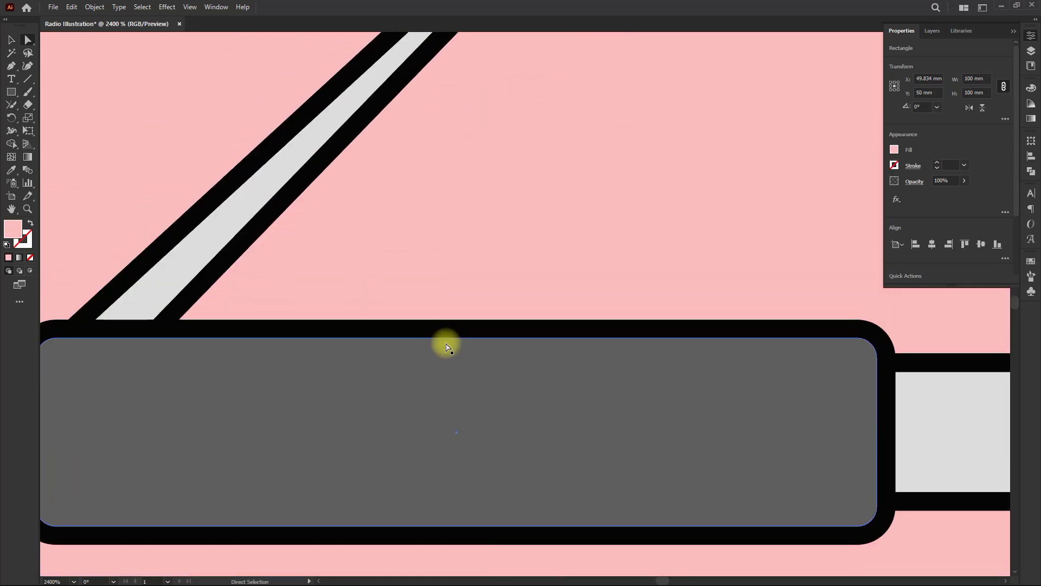
pyautogui.moveTo(486, 253); pyautogui.dragTo(384, 380)
pyautogui.scroll(-3, 385, 380)
pyautogui.moveTo(441, 287); pyautogui.dragTo(434, 341)
pyautogui.scroll(2, 434, 342)
pyautogui.click(427, 286)
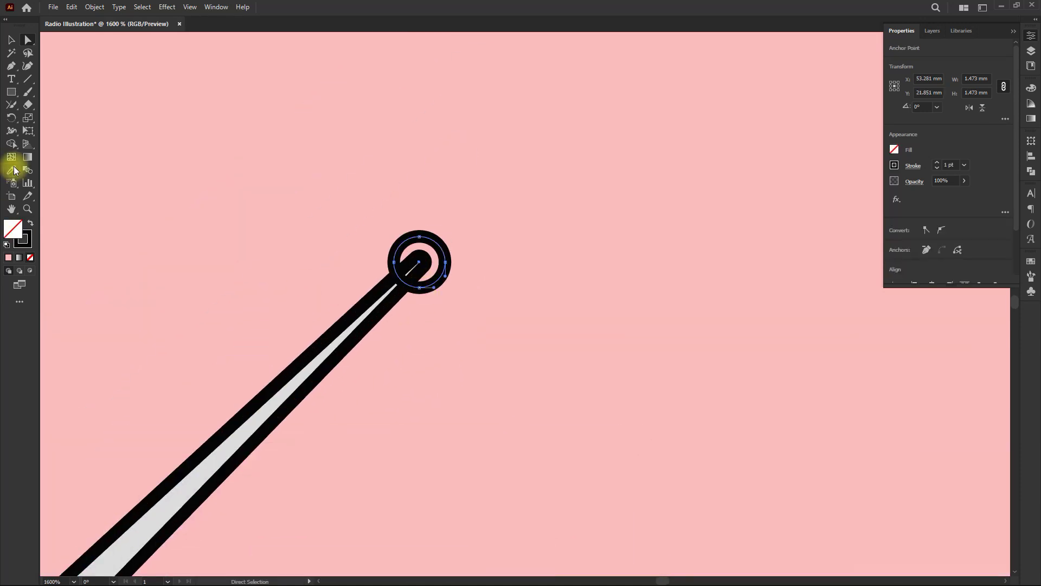
pyautogui.click(263, 415)
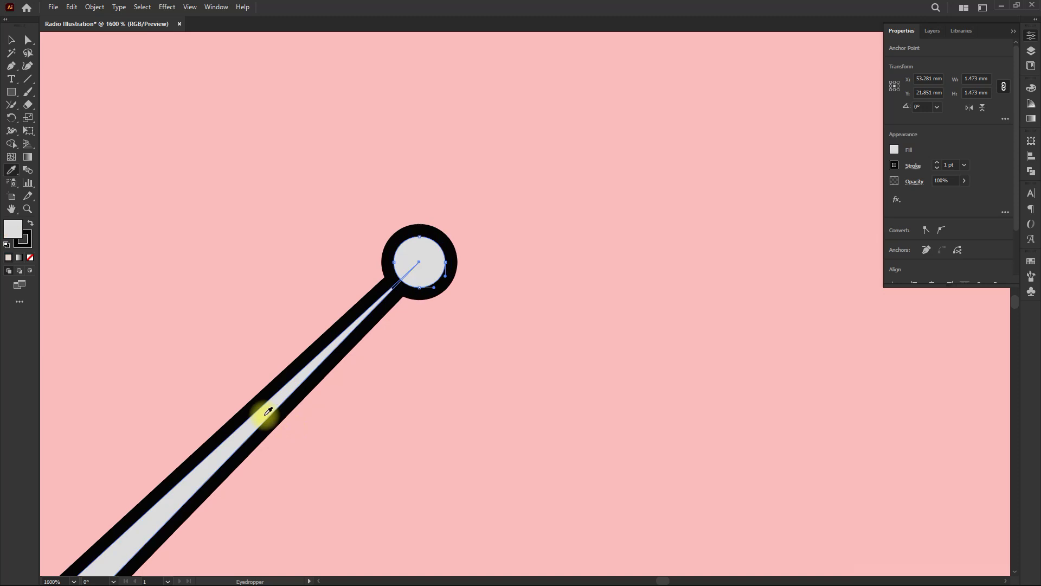
# - Examine the coloured radio up close and as a whole, from the antenna and handle down to the body and feet
pyautogui.press('v')
pyautogui.scroll(-3, 458, 251)
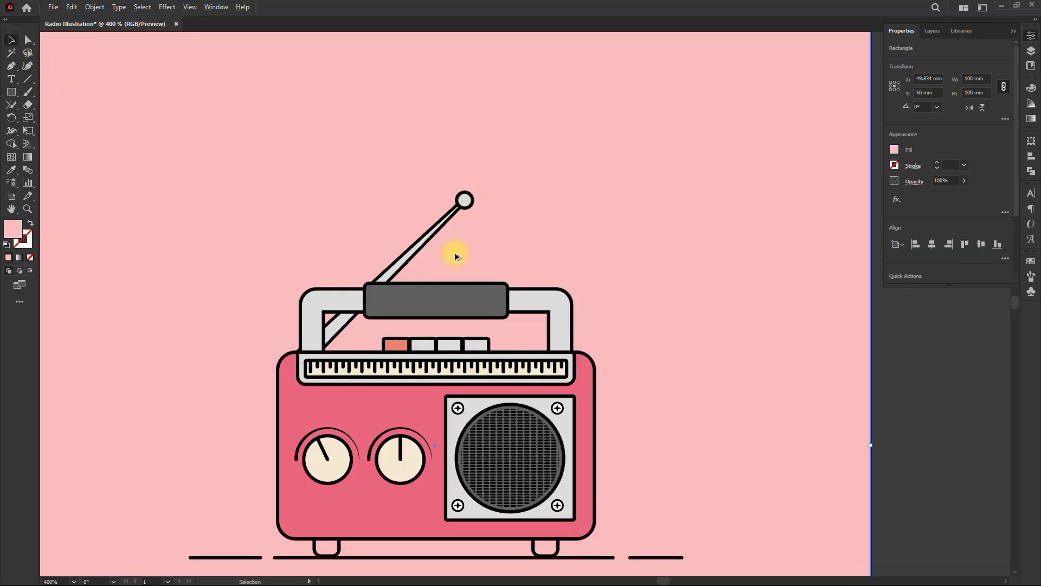
pyautogui.scroll(3, 472, 116)
pyautogui.scroll(4, 455, 65)
pyautogui.moveTo(400, 90); pyautogui.dragTo(429, 123)
pyautogui.click(597, 121)
pyautogui.click(554, 143)
pyautogui.scroll(-7, 553, 143)
pyautogui.moveTo(536, 262); pyautogui.dragTo(482, 255)
pyautogui.press('a')
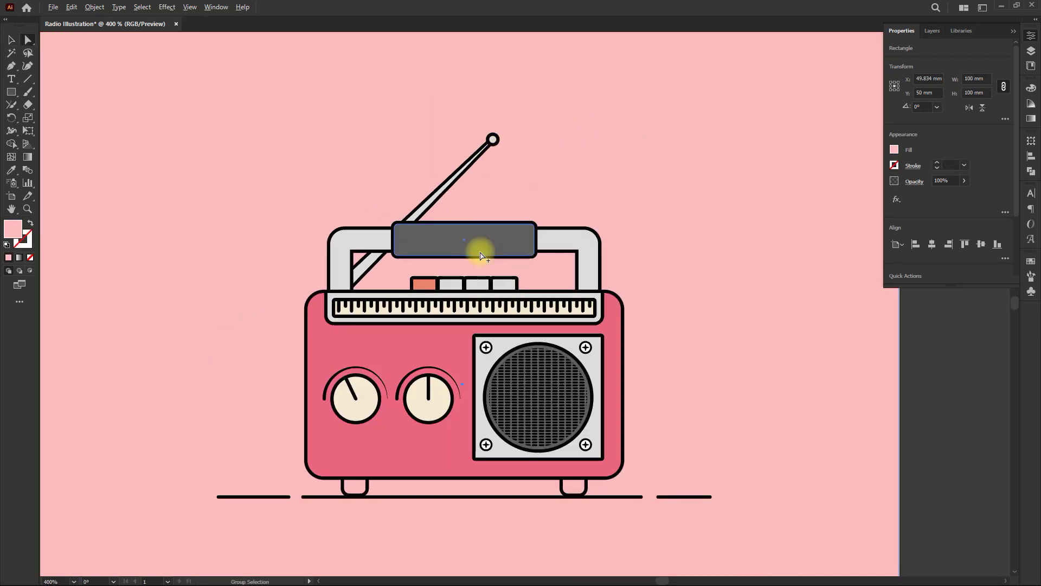
pyautogui.scroll(-2, 703, 310)
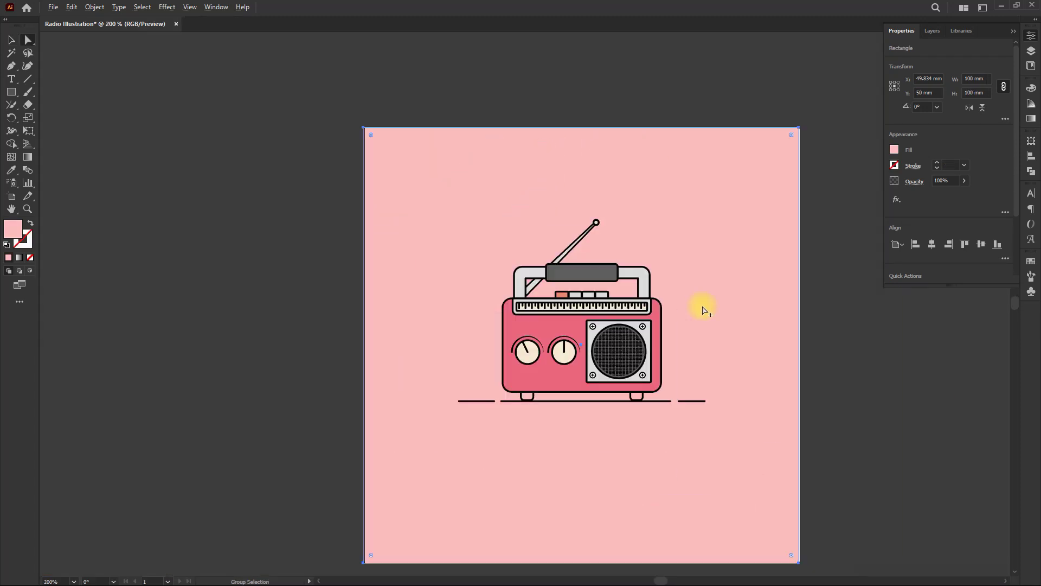
pyautogui.scroll(3, 640, 301)
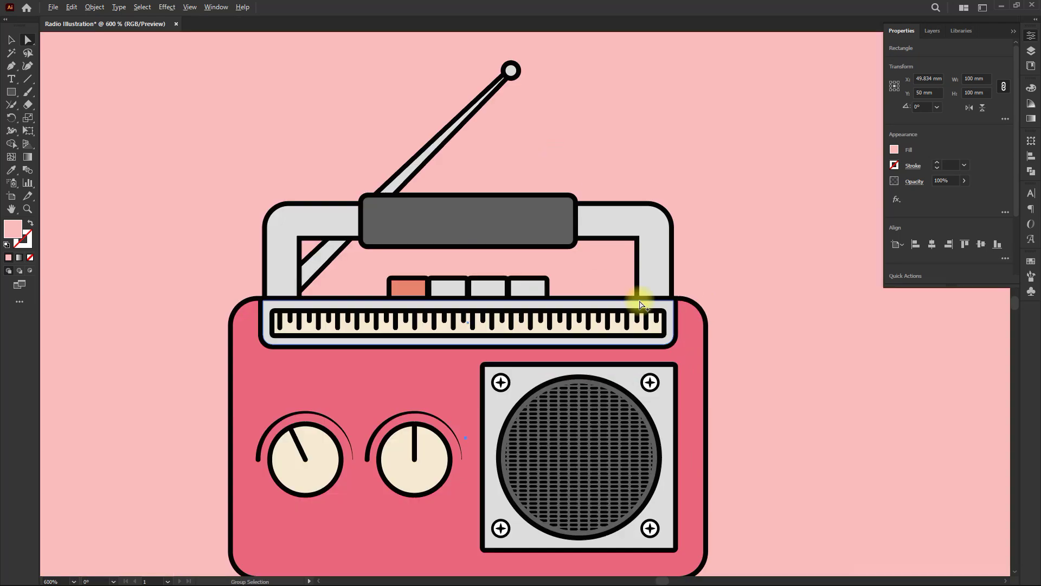
pyautogui.press('space')
pyautogui.moveTo(165, 368); pyautogui.dragTo(165, 339)
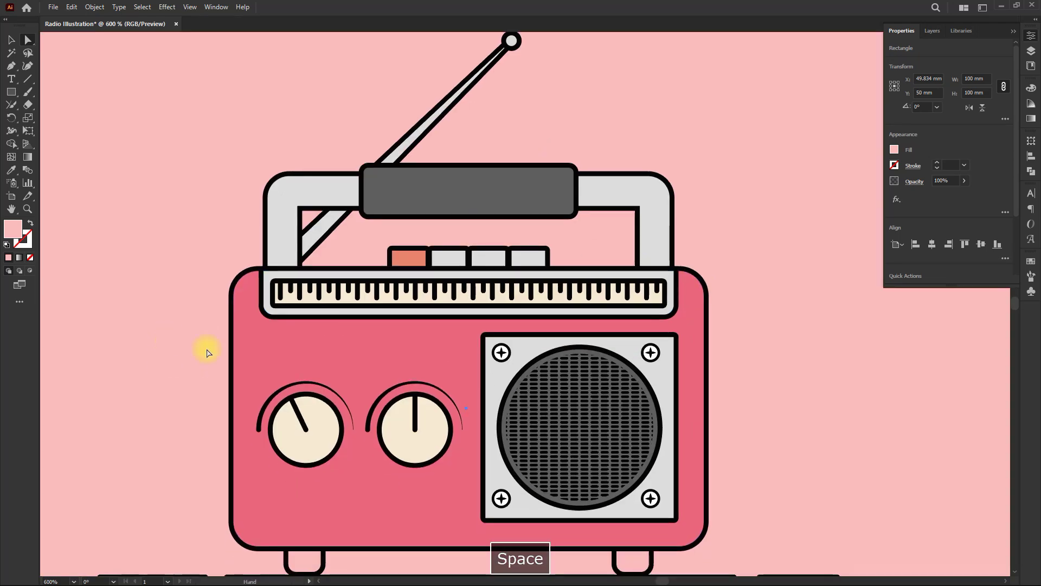
pyautogui.scroll(2, 759, 471)
pyautogui.moveTo(767, 472); pyautogui.dragTo(751, 458)
# - Draw a curved path with the Pen tool, sweeping from beyond the body's upper-right corner down to beside its left foot
pyautogui.click(11, 67)
pyautogui.scroll(-2, 437, 229)
pyautogui.press('space')
pyautogui.moveTo(574, 88); pyautogui.dragTo(683, 86)
pyautogui.click(684, 86)
pyautogui.moveTo(309, 481); pyautogui.dragTo(88, 530)
pyautogui.hotkey('ctrl', 'z')
pyautogui.moveTo(211, 468); pyautogui.dragTo(78, 515)
# - Continue the path loosely around the outside of the radio's lower-right area, back up towards its starting point to enclose the shadow region
pyautogui.click(436, 468)
pyautogui.scroll(-1, 280, 428)
pyautogui.click(455, 535)
pyautogui.click(740, 545)
pyautogui.click(812, 487)
pyautogui.click(803, 399)
pyautogui.moveTo(766, 287); pyautogui.dragTo(761, 277)
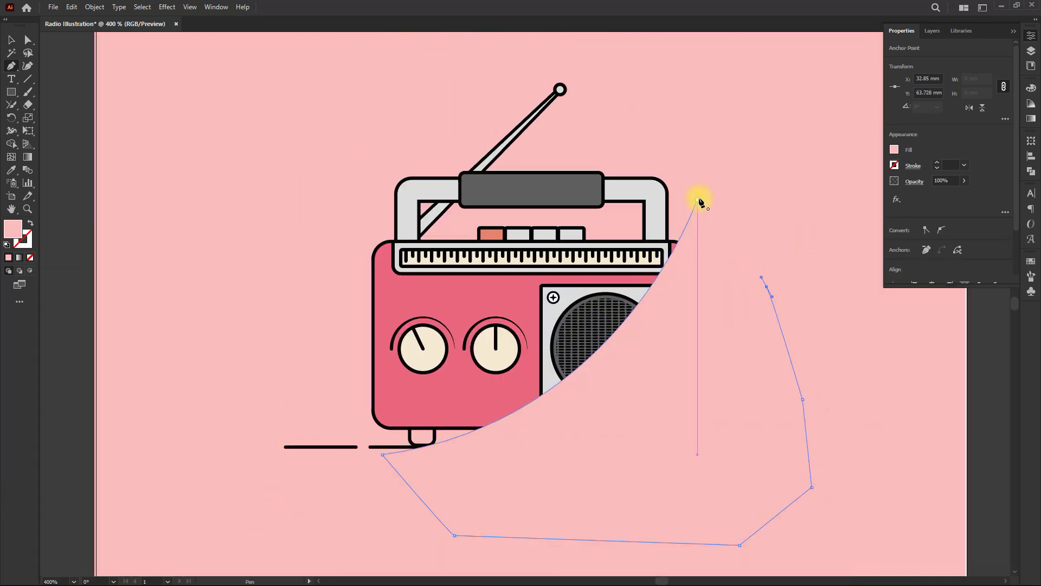
# - Trim the curved shape to the radio body's outline with Shape Builder, removing the part outside the body
pyautogui.click(11, 41)
pyautogui.keyDown('shift'); pyautogui.click(380, 285); pyautogui.keyUp('shift')
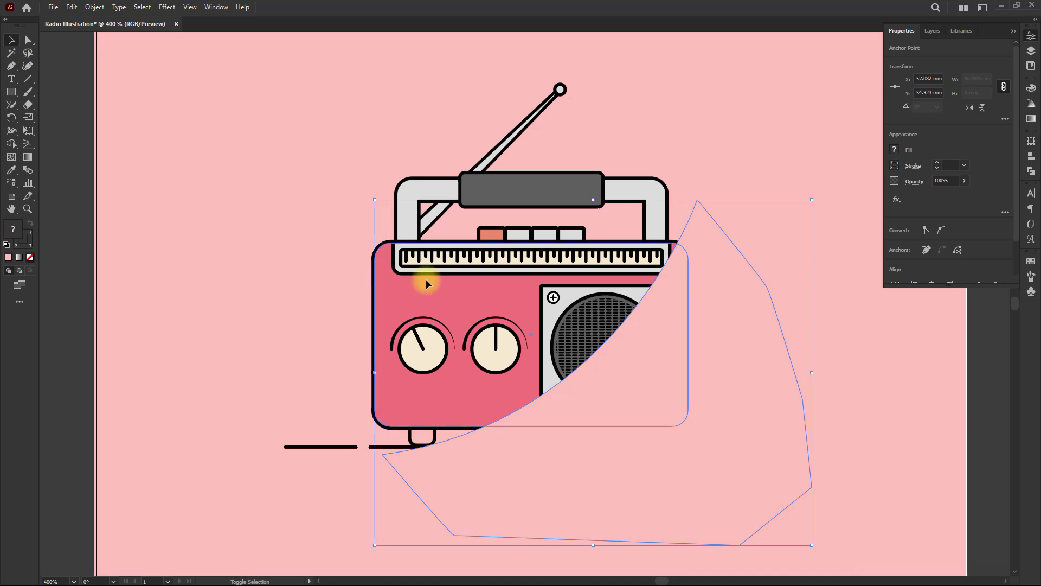
pyautogui.click(11, 144)
pyautogui.keyDown('alt'); pyautogui.click(723, 451); pyautogui.keyUp('alt')
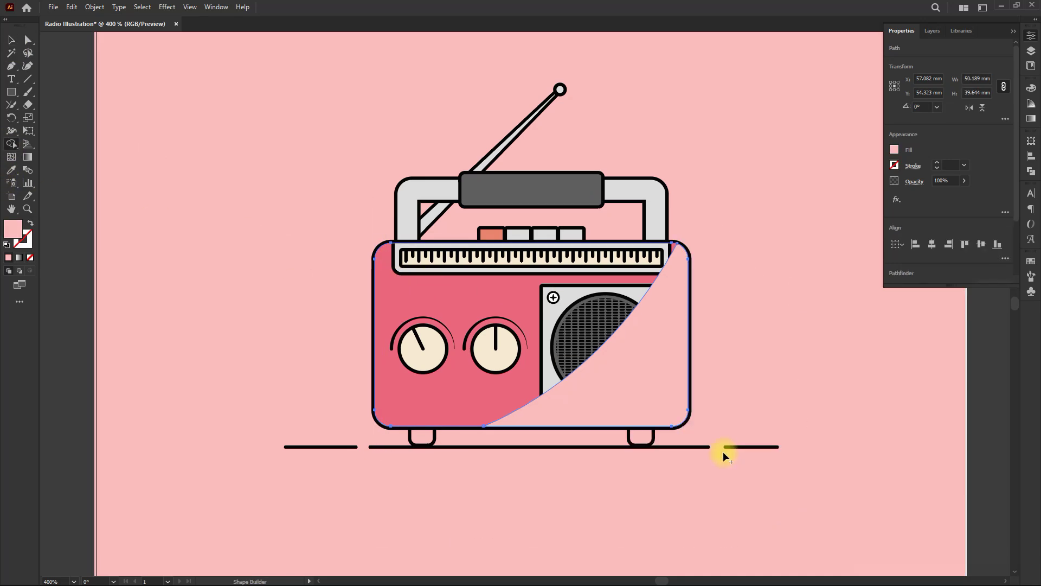
# - Fill the trimmed body shadow with black (000000) and set its opacity to 10%
pyautogui.click(10, 42)
pyautogui.keyDown('shift'); pyautogui.click(370, 386); pyautogui.keyUp('shift')
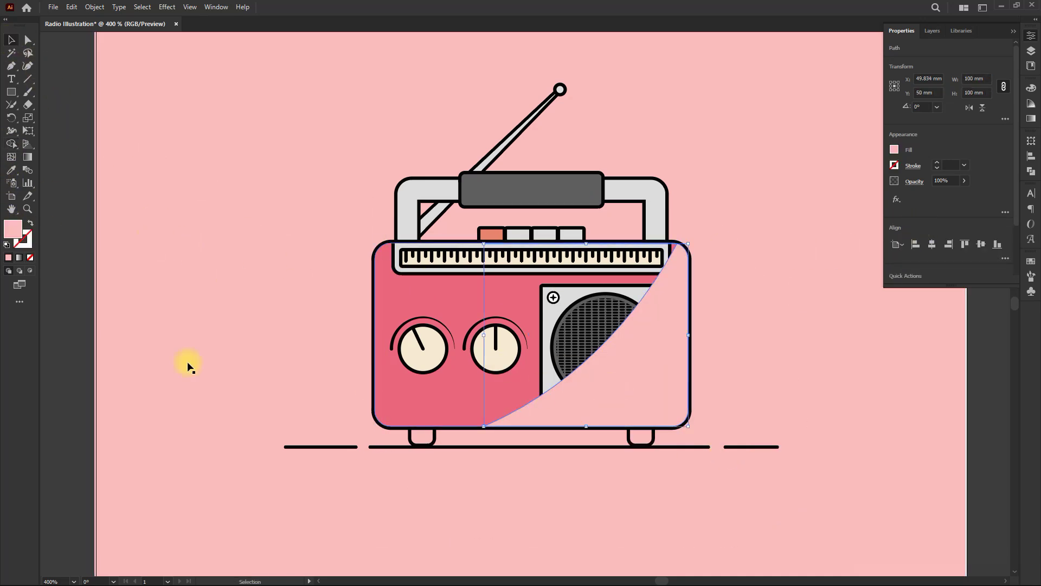
pyautogui.doubleClick(19, 235)
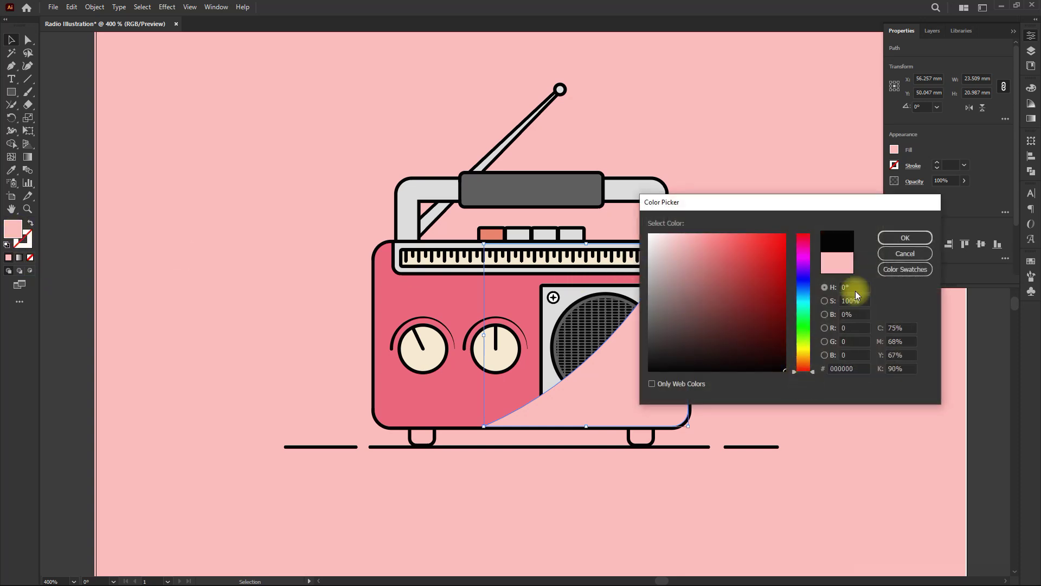
pyautogui.click(903, 235)
pyautogui.click(928, 181)
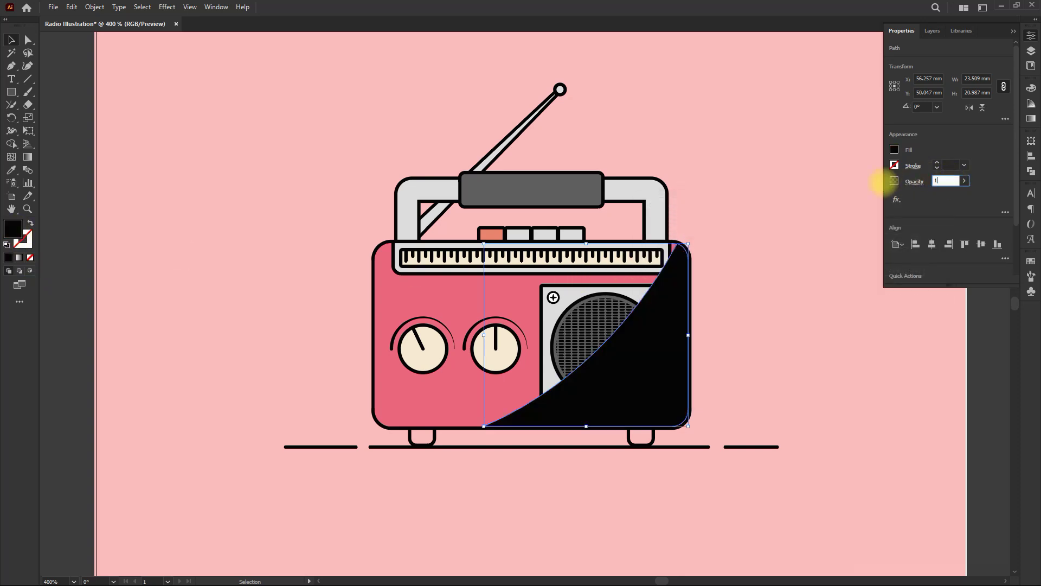
pyautogui.write('10')
pyautogui.press('Tab')
pyautogui.click(737, 265)
pyautogui.press('space')
pyautogui.moveTo(740, 320); pyautogui.dragTo(728, 340)
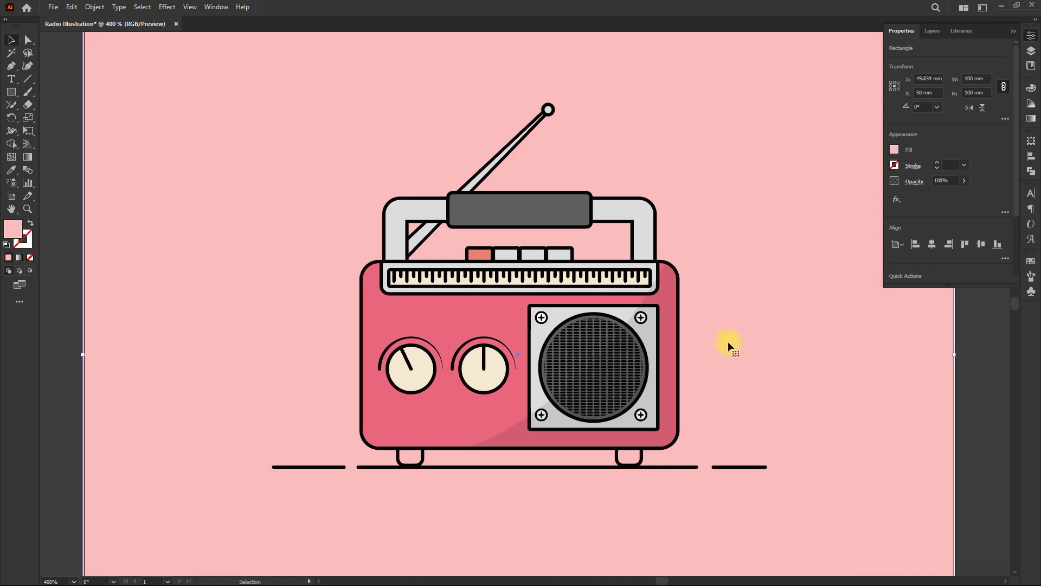
# - Copy the radio body and paste two copies in place over the original
pyautogui.click(464, 337)
pyautogui.scroll(1, 397, 335)
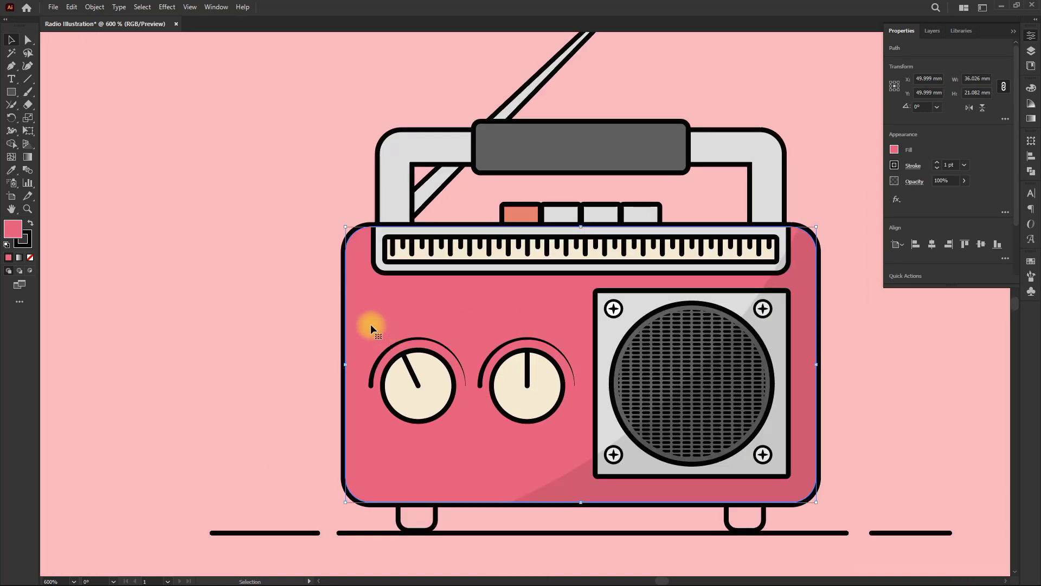
pyautogui.click(86, 7)
pyautogui.click(72, 8)
pyautogui.click(73, 8)
pyautogui.click(80, 56)
pyautogui.click(72, 9)
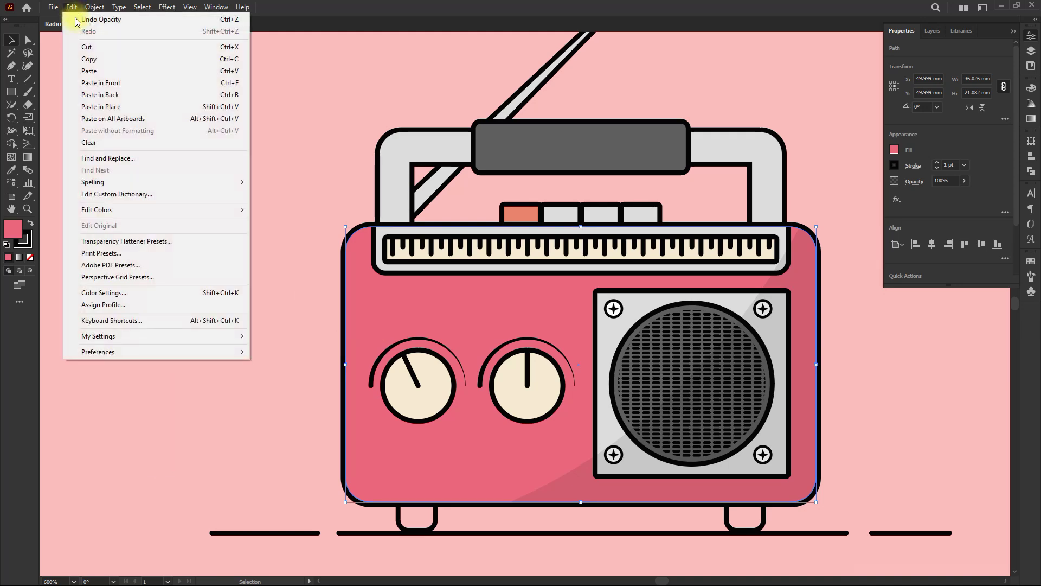
pyautogui.click(87, 83)
pyautogui.click(71, 8)
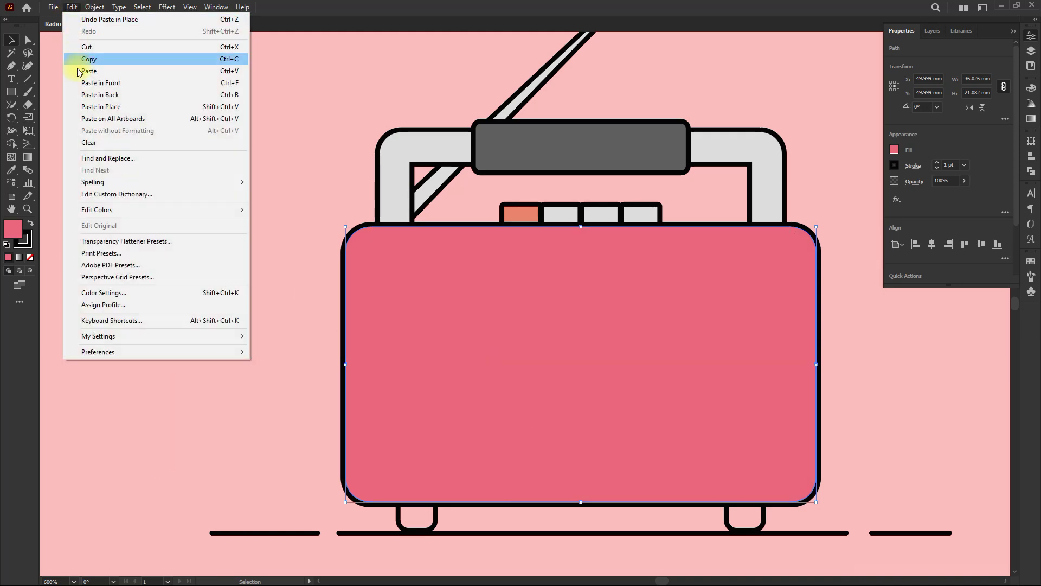
pyautogui.click(87, 106)
# - Shift the top copy about 0.66 mm to the right and trim both copies with Shape Builder, keeping a thin strip along the body's left edge
pyautogui.moveTo(367, 289); pyautogui.dragTo(376, 288)
pyautogui.scroll(2, 353, 259)
pyautogui.keyDown('shift'); pyautogui.click(333, 255); pyautogui.keyUp('shift')
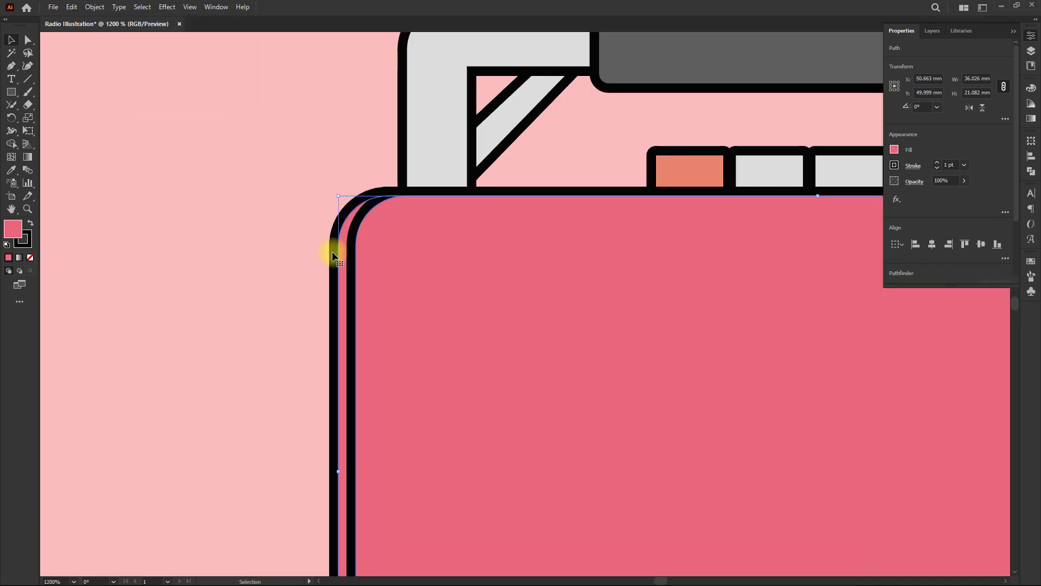
pyautogui.scroll(-4, 419, 282)
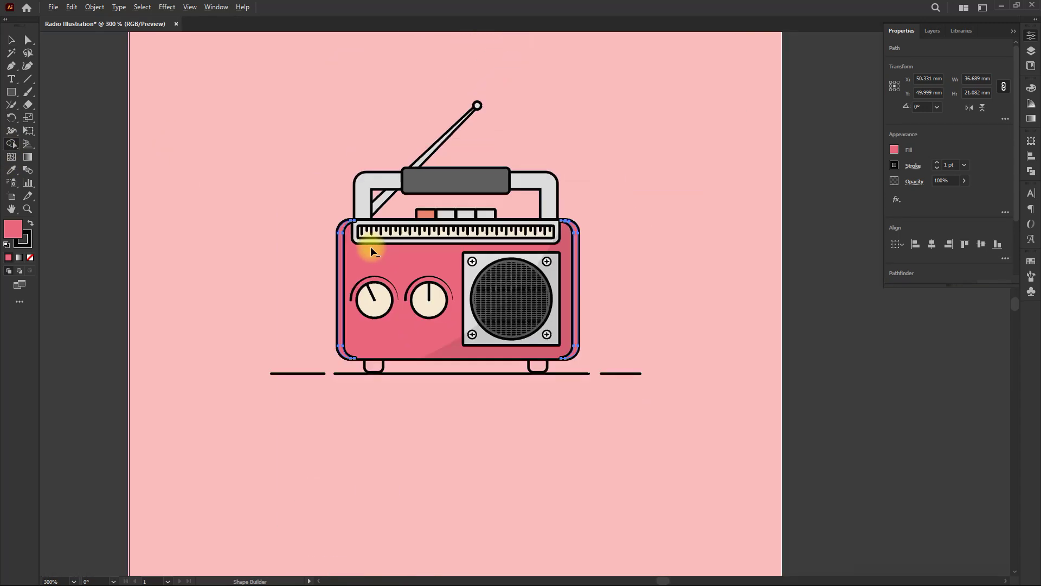
pyautogui.keyDown('alt'); pyautogui.click(576, 267); pyautogui.keyUp('alt')
pyautogui.press('v')
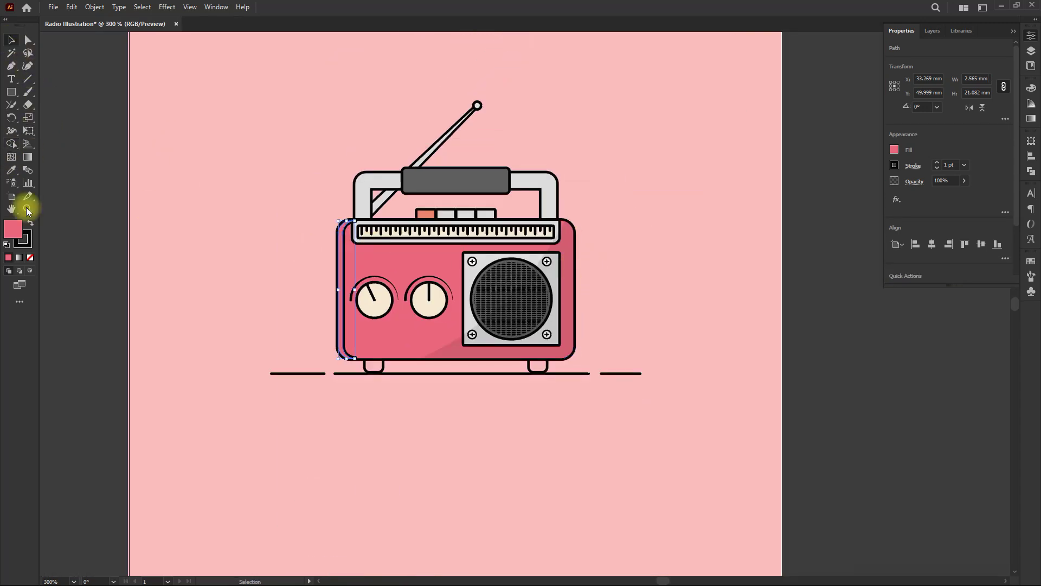
# - Fill the strip on the body's left edge with white (FFFFFF) and remove its stroke
pyautogui.doubleClick(13, 228)
pyautogui.moveTo(682, 270); pyautogui.dragTo(641, 223)
pyautogui.click(895, 233)
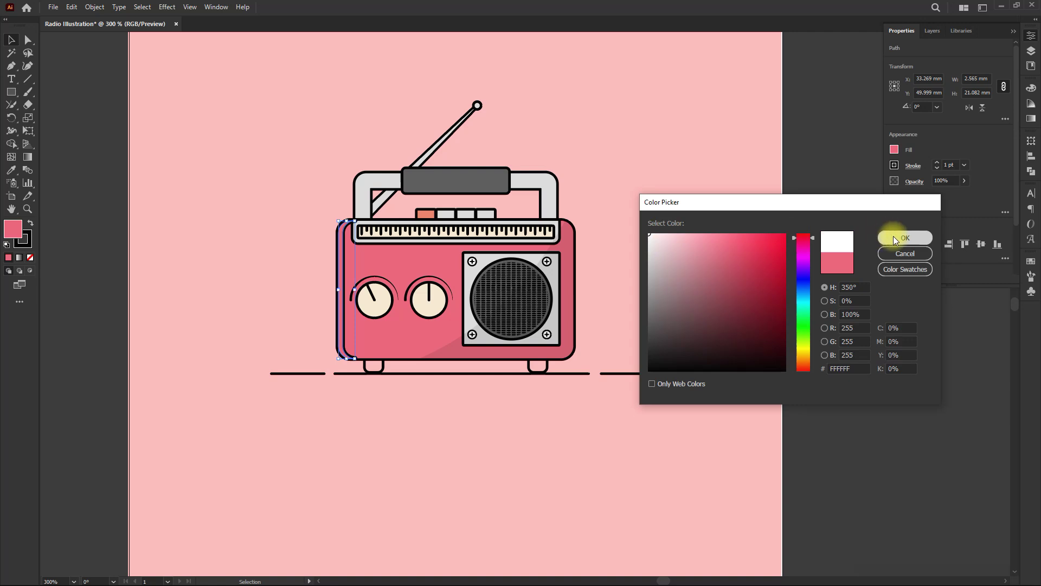
pyautogui.click(30, 257)
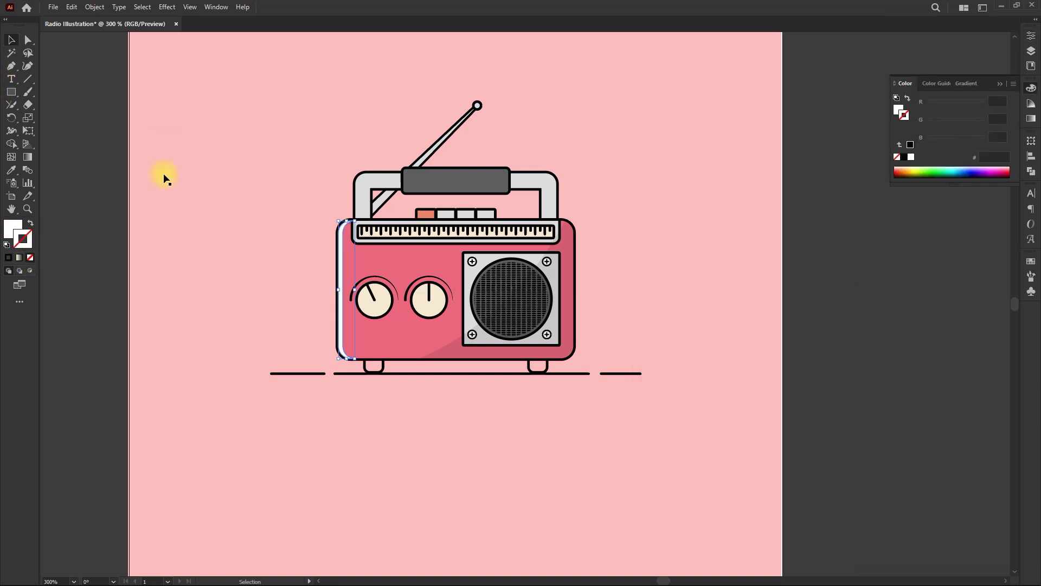
# - Set the white edge highlight's opacity to 10%
pyautogui.click(1031, 36)
pyautogui.click(946, 180)
pyautogui.write('10')
pyautogui.press('Tab')
pyautogui.click(685, 237)
pyautogui.scroll(1, 607, 293)
# - Set the white edge highlight's opacity to 25% and check it against the body colour
pyautogui.click(236, 213)
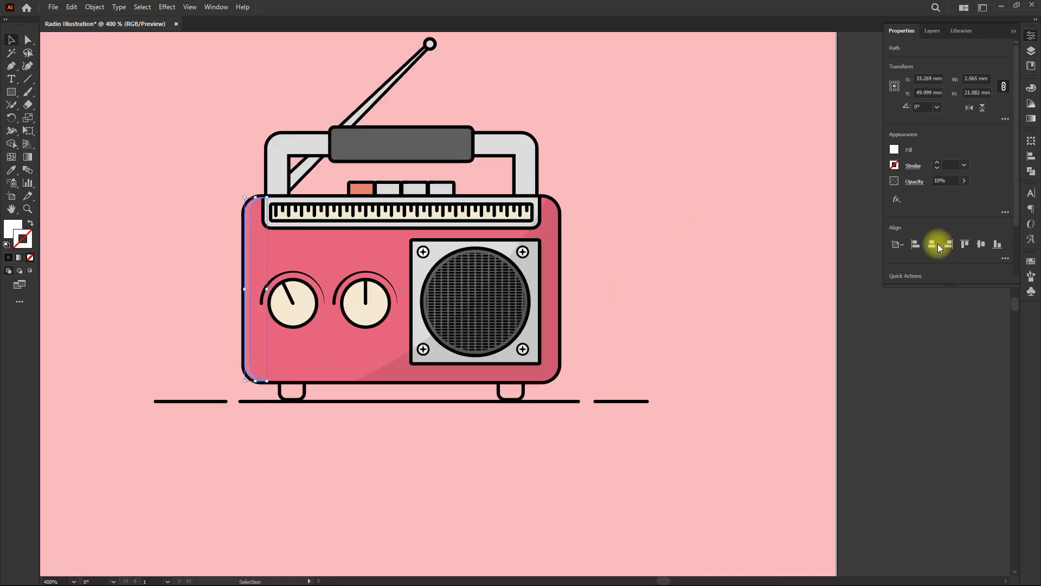
pyautogui.click(954, 183)
pyautogui.write('25')
pyautogui.press('Tab')
pyautogui.click(669, 254)
pyautogui.press('space')
pyautogui.moveTo(624, 284)
pyautogui.mouseDown()
pyautogui.moveTo(611, 300)
pyautogui.moveTo(638, 281)
pyautogui.mouseUp()
pyautogui.press('space')
pyautogui.scroll(6, 168, 288)
pyautogui.press('space')
pyautogui.moveTo(168, 288); pyautogui.dragTo(242, 287)
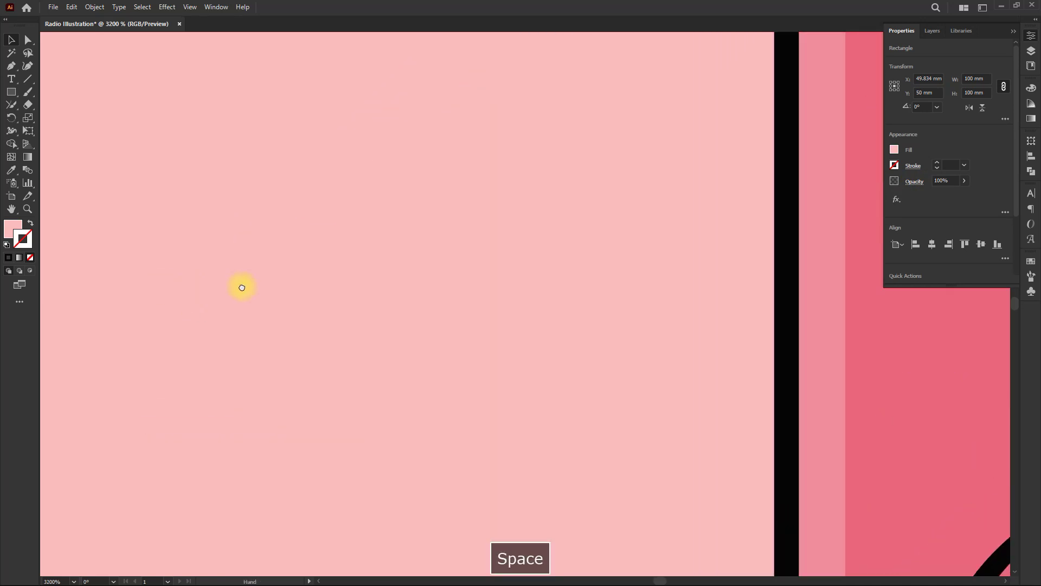
# - Draw a wide rectangle about 36 mm by 3 mm across the lower half of the handle grip, spanning the body's full width
pyautogui.scroll(-4, 264, 228)
pyautogui.press('space')
pyautogui.moveTo(603, 238); pyautogui.dragTo(367, 252)
pyautogui.moveTo(381, 163); pyautogui.dragTo(355, 239)
pyautogui.moveTo(220, 132)
pyautogui.mouseDown()
pyautogui.moveTo(300, 151)
pyautogui.moveTo(763, 178)
pyautogui.mouseUp()
pyautogui.moveTo(202, 156); pyautogui.dragTo(134, 152)
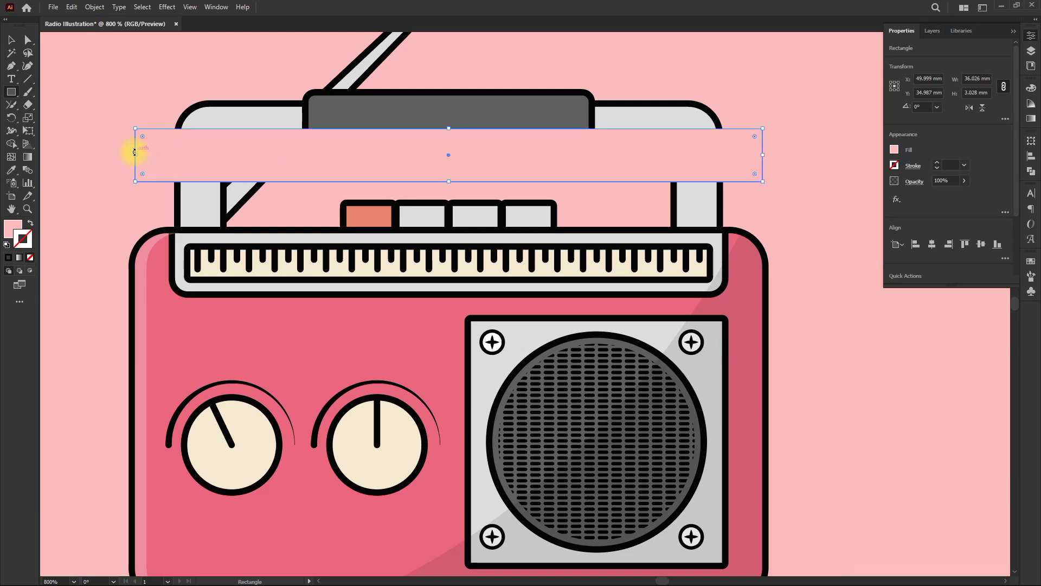
# - Trim the rectangle to the handle grip's outline with Shape Builder, keeping only the part inside the grip
pyautogui.scroll(2, 247, 153)
pyautogui.press('space')
pyautogui.moveTo(244, 154); pyautogui.dragTo(225, 207)
pyautogui.click(12, 41)
pyautogui.scroll(-1, 347, 138)
pyautogui.keyDown('shift'); pyautogui.click(345, 134); pyautogui.keyUp('shift')
pyautogui.press('space')
pyautogui.moveTo(378, 159); pyautogui.dragTo(355, 197)
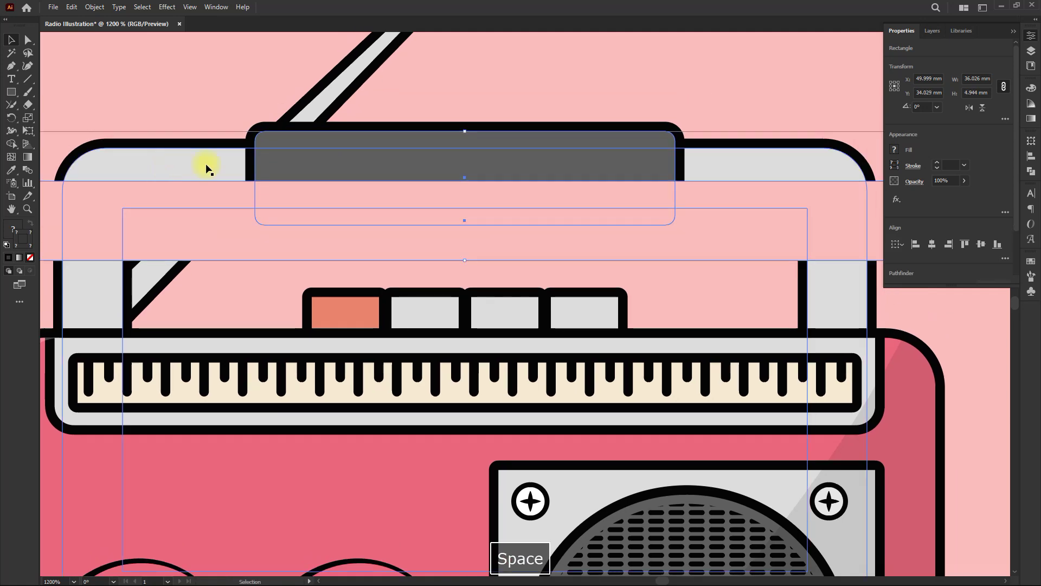
pyautogui.scroll(-1, 412, 176)
pyautogui.click(11, 143)
pyautogui.keyDown('alt'); pyautogui.click(422, 224); pyautogui.keyUp('alt')
# - Fill the trimmed shape on the lower half of the handle grip with black (000000)
pyautogui.click(12, 41)
pyautogui.click(349, 186)
pyautogui.press('space')
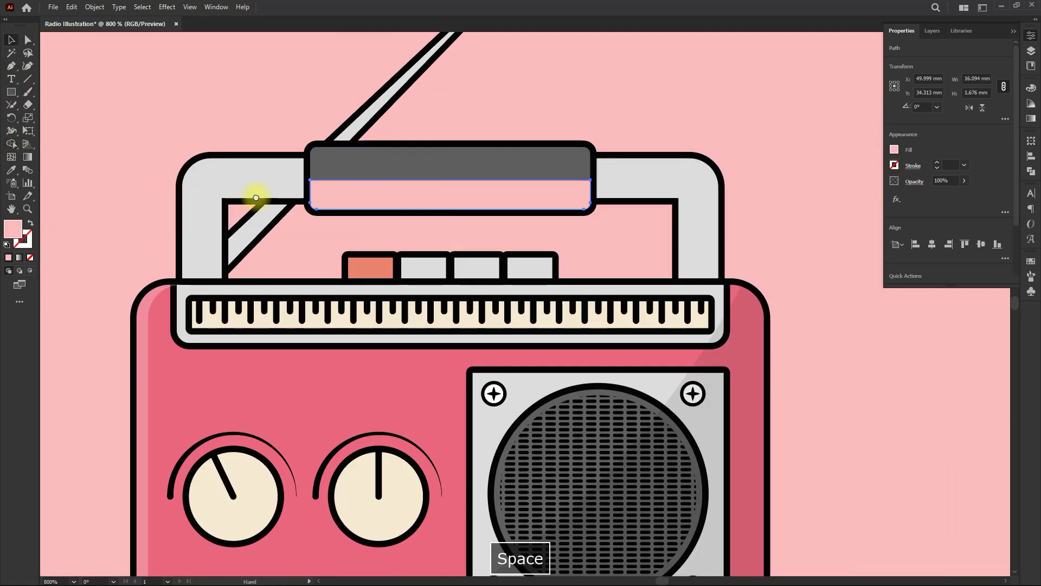
pyautogui.moveTo(262, 199); pyautogui.dragTo(300, 197)
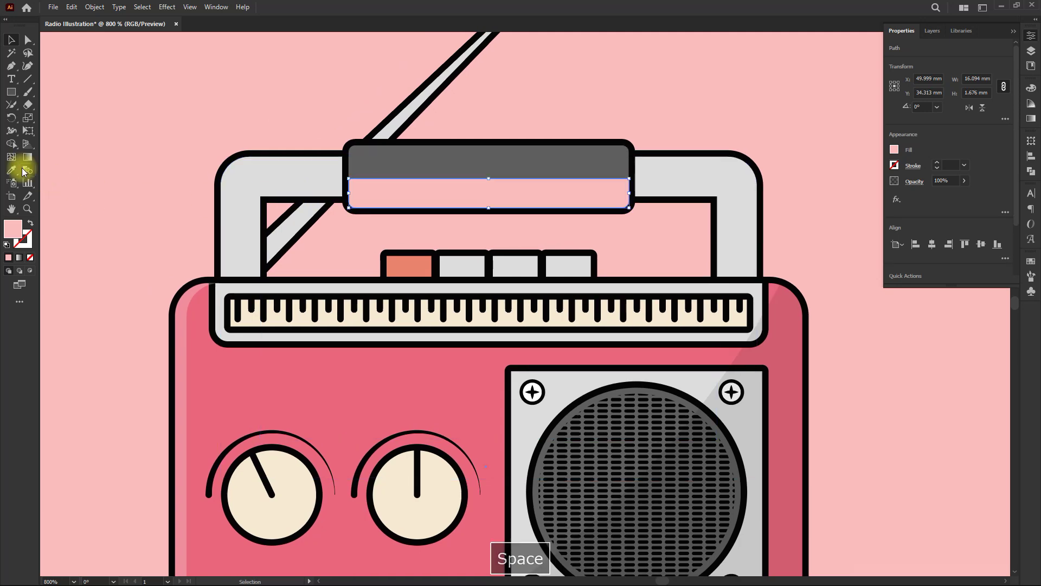
pyautogui.doubleClick(12, 229)
pyautogui.click(765, 369)
pyautogui.click(905, 237)
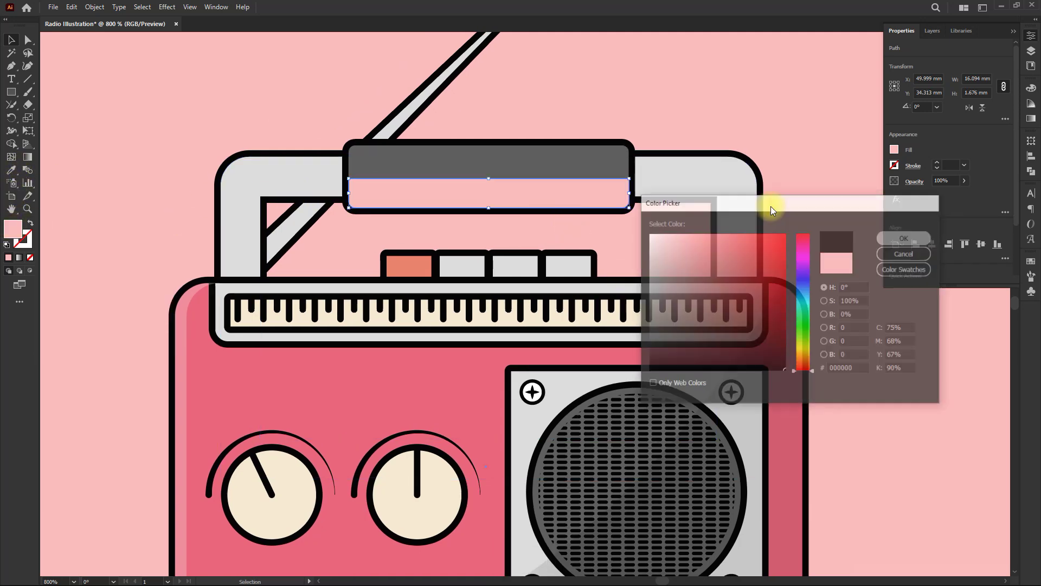
pyautogui.scroll(3, 673, 182)
pyautogui.press('space')
pyautogui.moveTo(673, 181); pyautogui.dragTo(497, 186)
# - Set the handle grip shadow's opacity to 10%
pyautogui.click(467, 277)
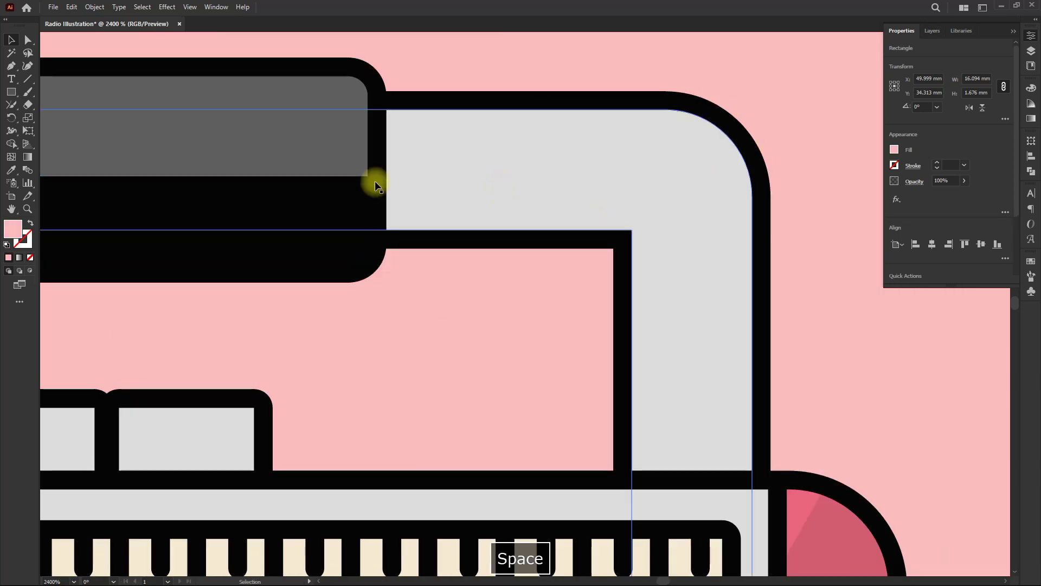
pyautogui.click(272, 188)
pyautogui.click(955, 180)
pyautogui.write('10')
pyautogui.press('Tab')
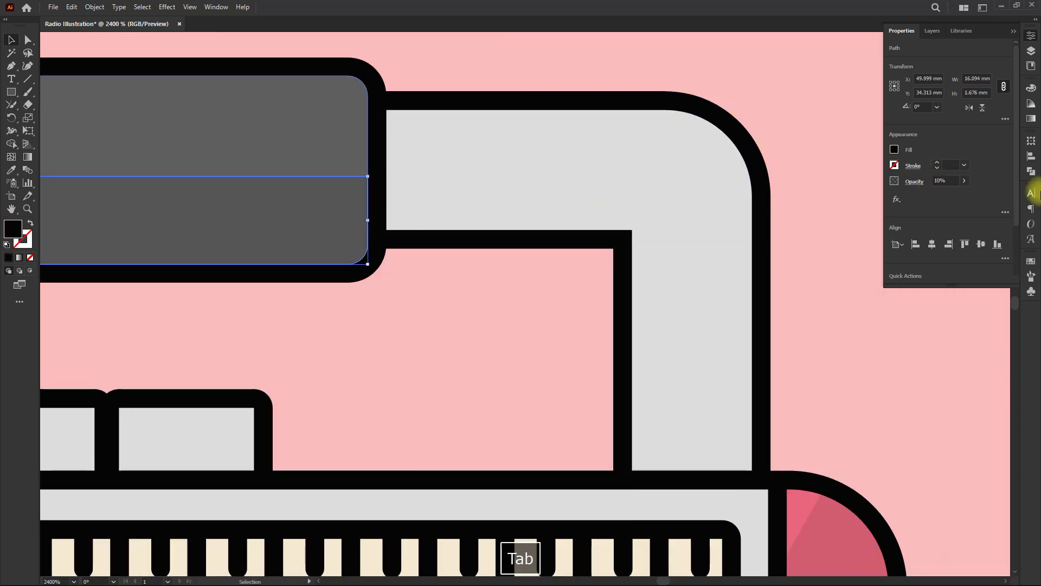
pyautogui.click(763, 186)
pyautogui.scroll(-3, 776, 197)
pyautogui.click(778, 197)
# - Draw a horizontal line about 7 mm long in the upper half of the handle grip with the Line Segment tool
pyautogui.scroll(3, 491, 144)
pyautogui.press('space')
pyautogui.moveTo(491, 143); pyautogui.dragTo(405, 142)
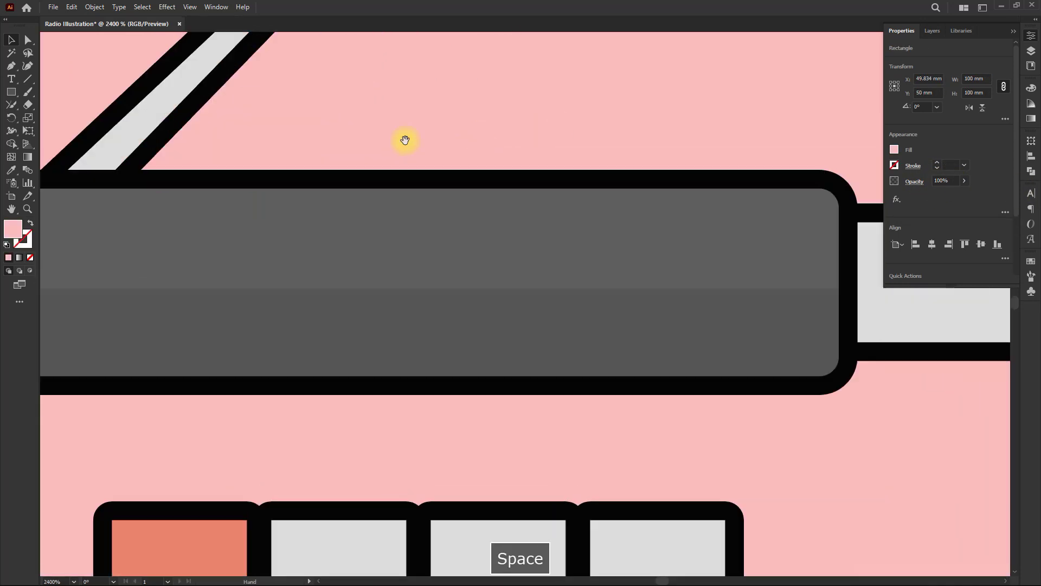
pyautogui.click(26, 80)
pyautogui.moveTo(223, 220); pyautogui.dragTo(591, 229)
# - Give the line on the handle grip a white (FFFFFF) stroke
pyautogui.click(23, 240)
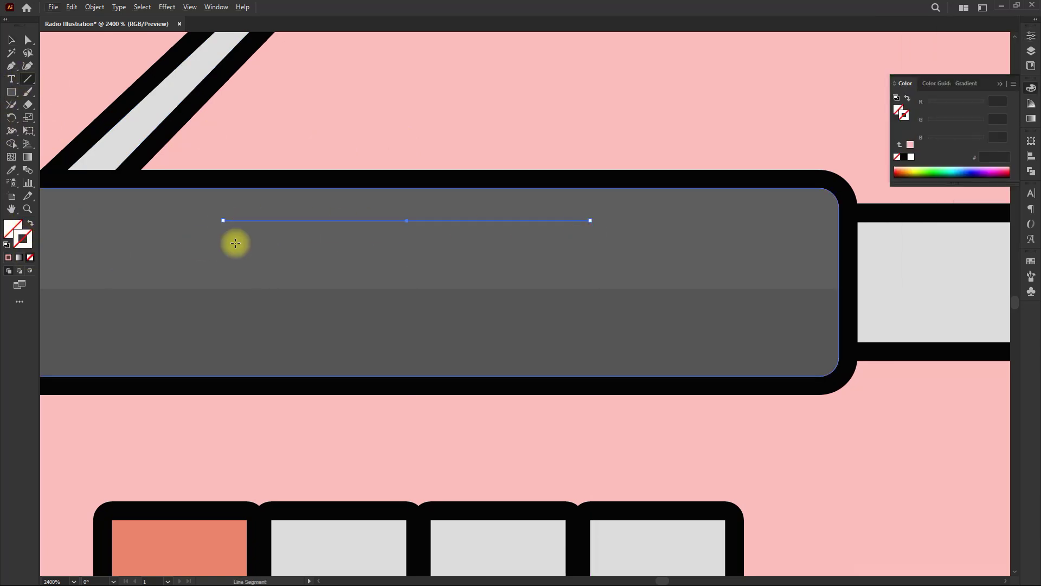
pyautogui.doubleClick(30, 241)
pyautogui.moveTo(675, 268); pyautogui.dragTo(642, 223)
pyautogui.click(917, 235)
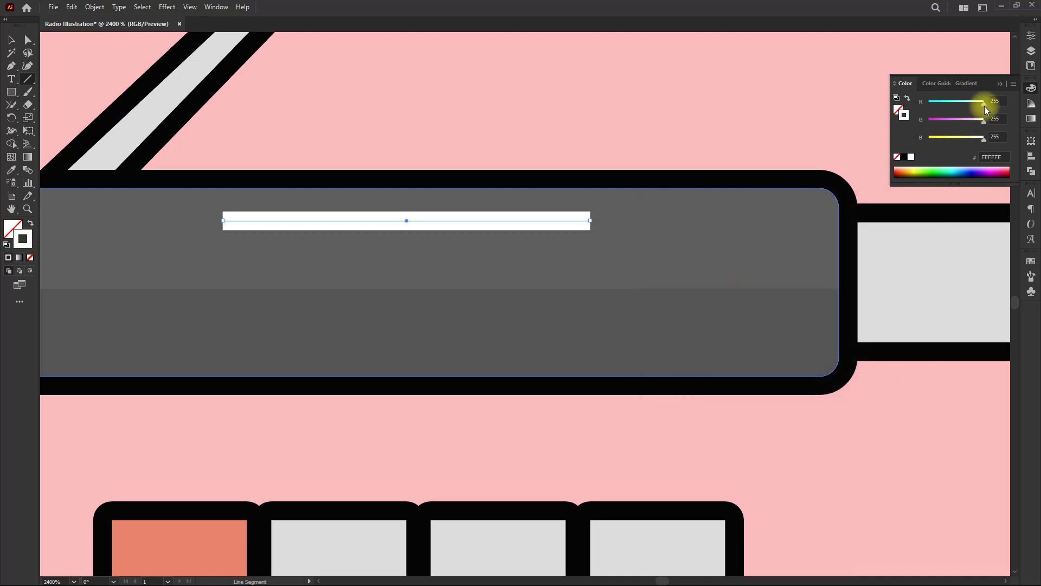
# - Give the white line on the handle grip the lens-shaped width profile that tapers at both ends
pyautogui.click(1000, 84)
pyautogui.click(1031, 35)
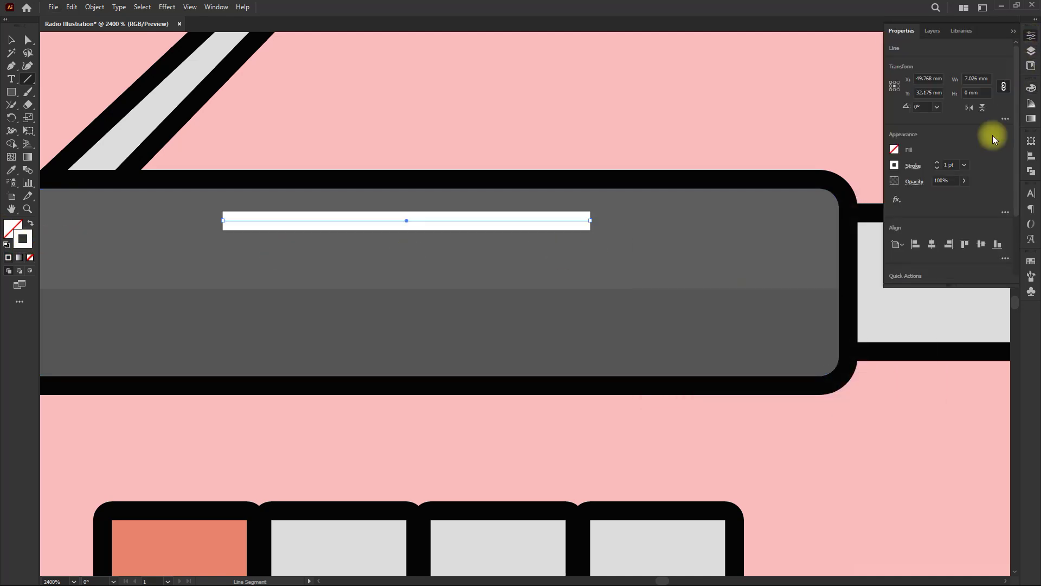
pyautogui.click(922, 170)
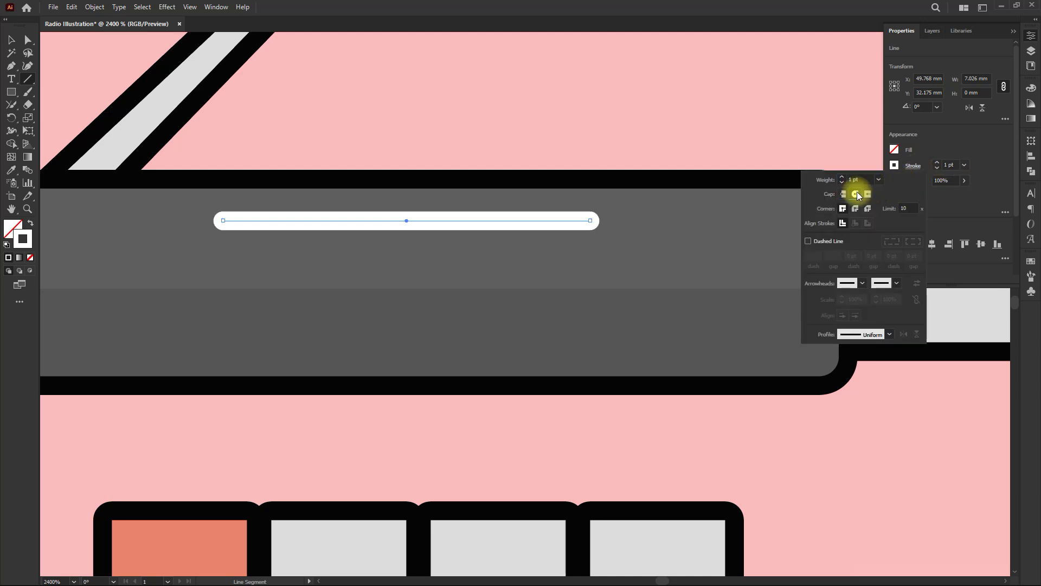
pyautogui.click(889, 334)
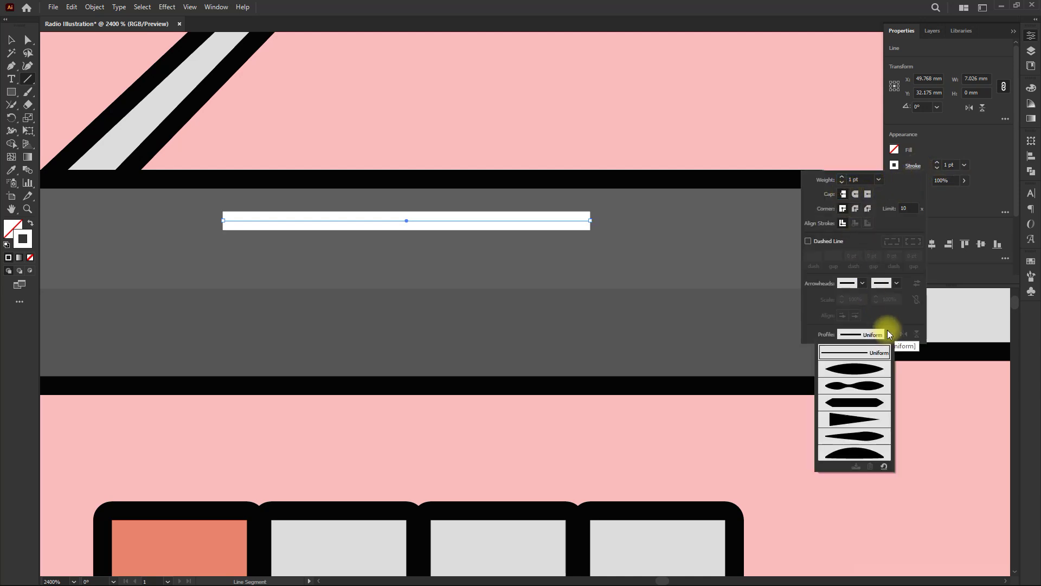
pyautogui.click(873, 374)
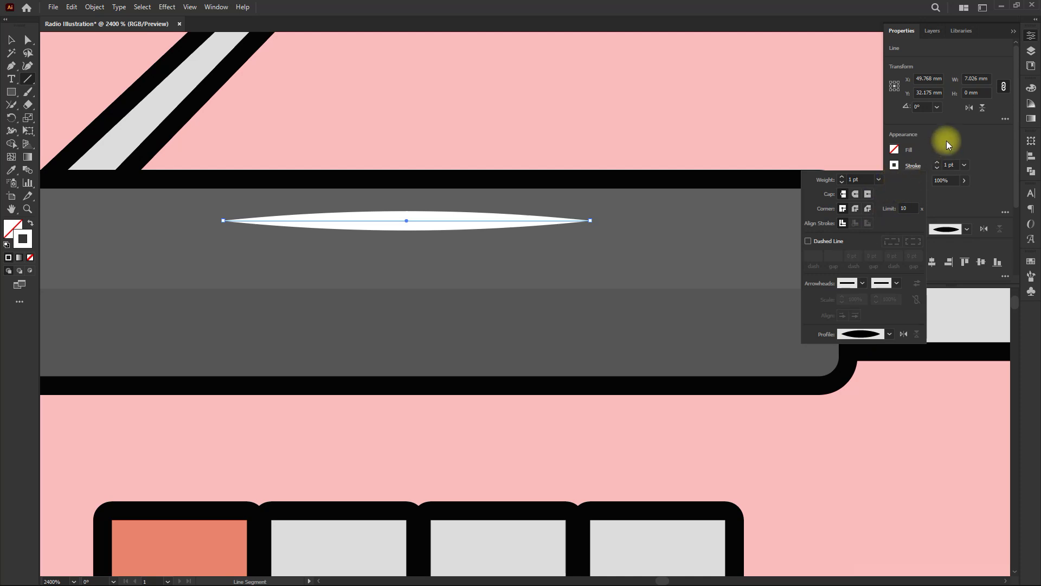
# - Set the opacity of the grip's highlight line to 25%
pyautogui.click(945, 180)
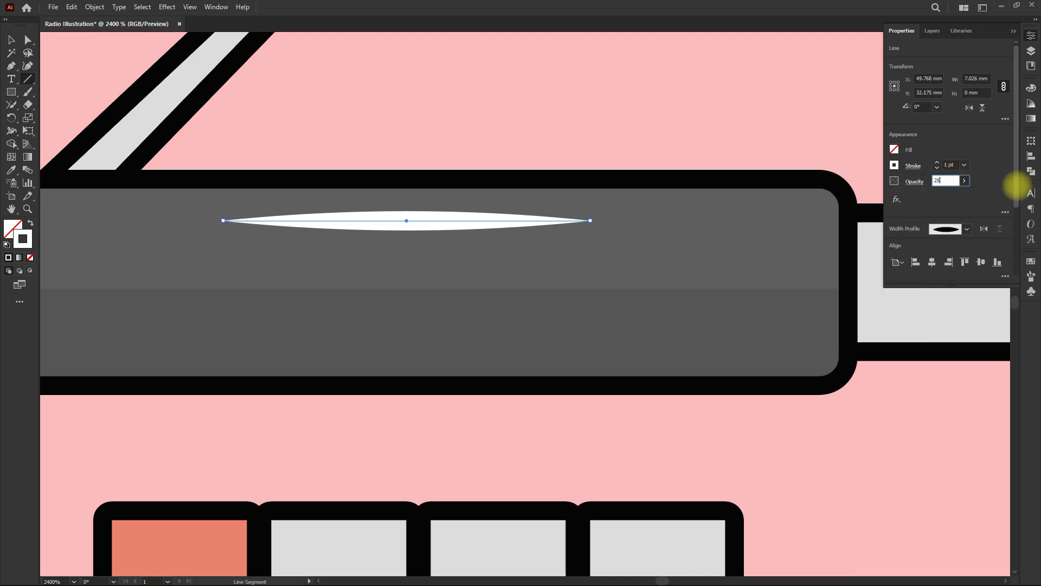
pyautogui.press('Tab')
pyautogui.click(7, 39)
pyautogui.scroll(-5, 419, 112)
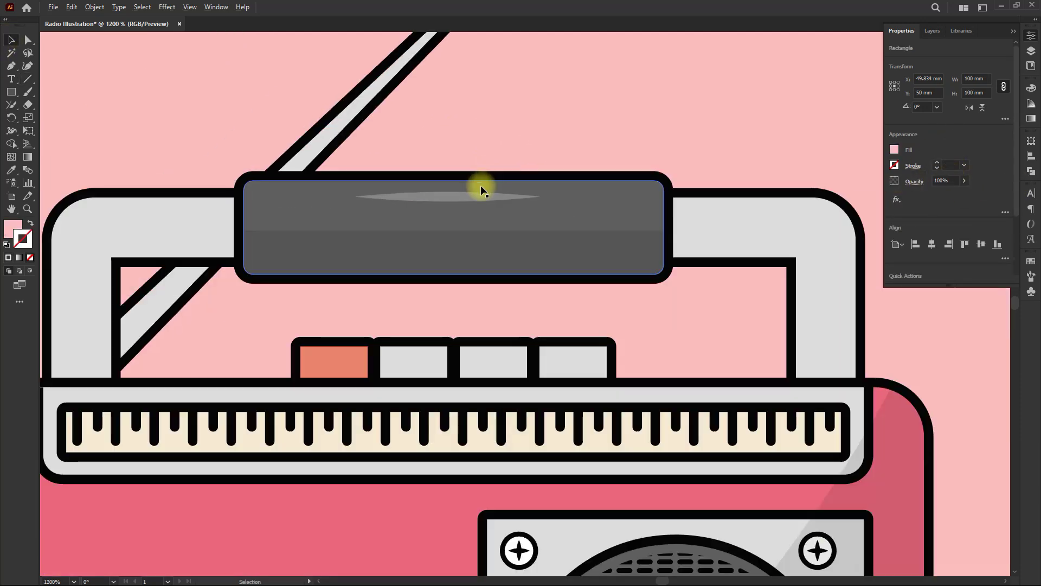
# - Set the grip highlight's stroke weight to 0.5 pt and centre it horizontally on the artboard
pyautogui.scroll(6, 463, 194)
pyautogui.press('space')
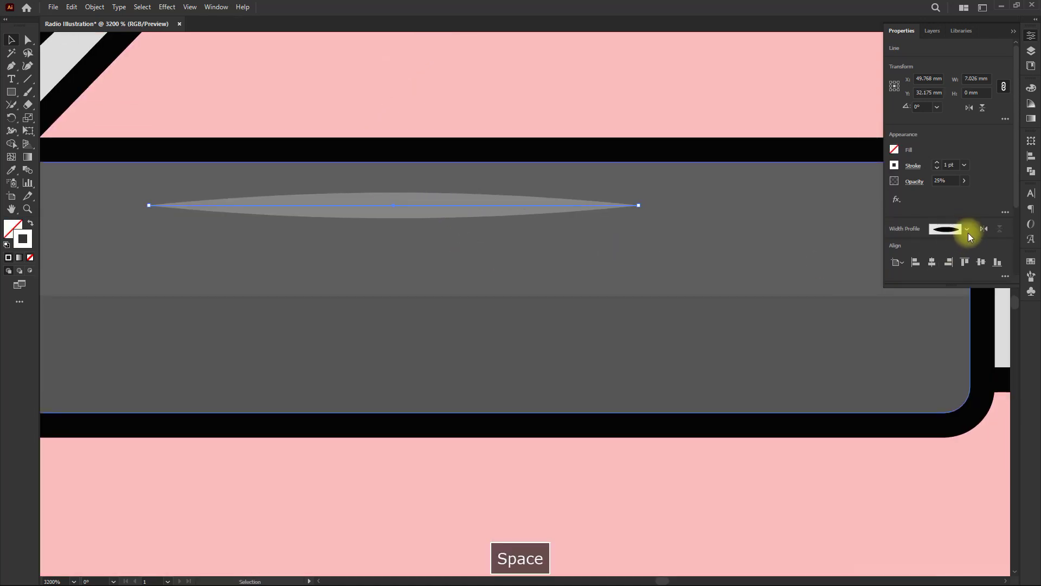
pyautogui.write('.5')
pyautogui.press('Tab')
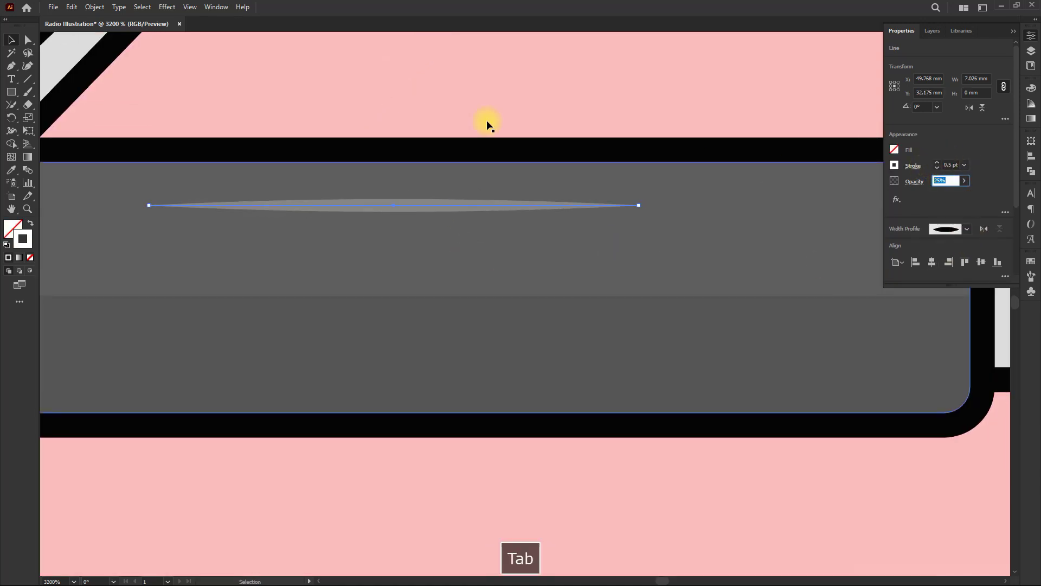
pyautogui.click(933, 264)
pyautogui.click(632, 111)
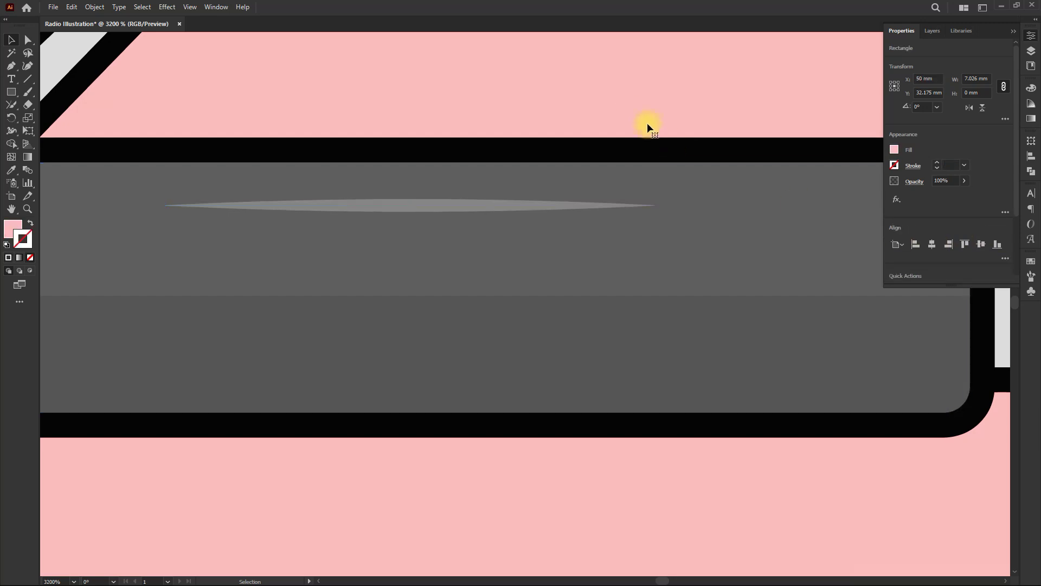
# - Draw a wide rectangle covering the lower half of the tuning scale and overlapping its edges with the Rectangle tool
pyautogui.scroll(-2, 629, 130)
pyautogui.press('space')
pyautogui.moveTo(528, 205); pyautogui.dragTo(620, 203)
pyautogui.scroll(-1, 440, 201)
pyautogui.scroll(1, 206, 266)
pyautogui.press('space')
pyautogui.moveTo(214, 273); pyautogui.dragTo(216, 210)
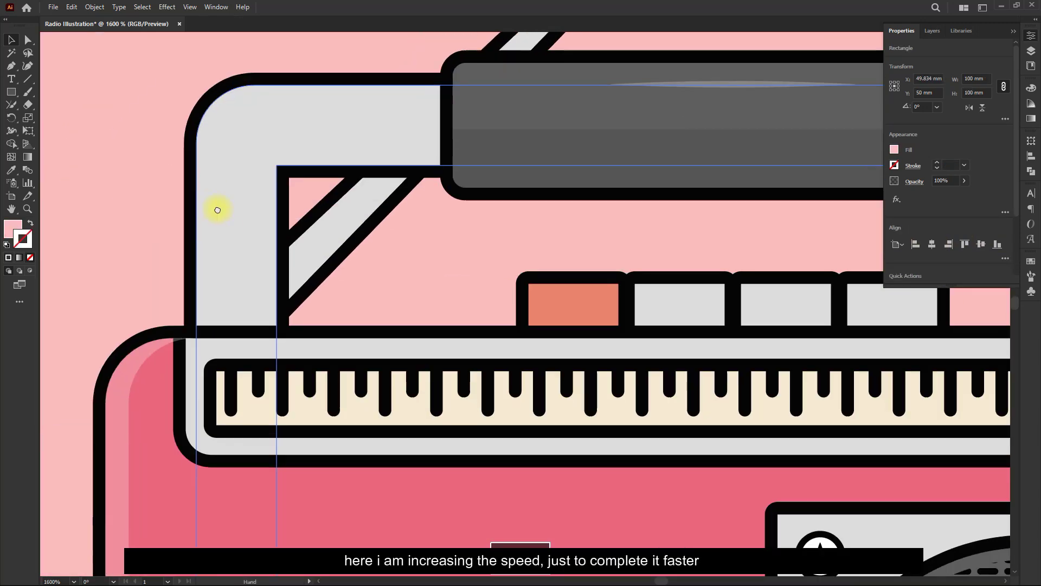
pyautogui.scroll(-2, 247, 190)
pyautogui.press('space')
pyautogui.moveTo(542, 344); pyautogui.dragTo(533, 304)
pyautogui.scroll(3, 395, 283)
pyautogui.press('space')
pyautogui.moveTo(370, 237); pyautogui.dragTo(479, 239)
pyautogui.scroll(-1, 471, 251)
pyautogui.click(11, 92)
pyautogui.moveTo(112, 209)
pyautogui.mouseDown()
pyautogui.moveTo(212, 239)
pyautogui.moveTo(884, 258)
pyautogui.moveTo(1025, 276)
pyautogui.moveTo(890, 262)
pyautogui.mouseUp()
# - Trim the rectangle to the tuning scale's inner outline with the Shape Builder tool
pyautogui.keyDown('shift'); pyautogui.click(146, 195); pyautogui.keyUp('shift')
pyautogui.click(12, 144)
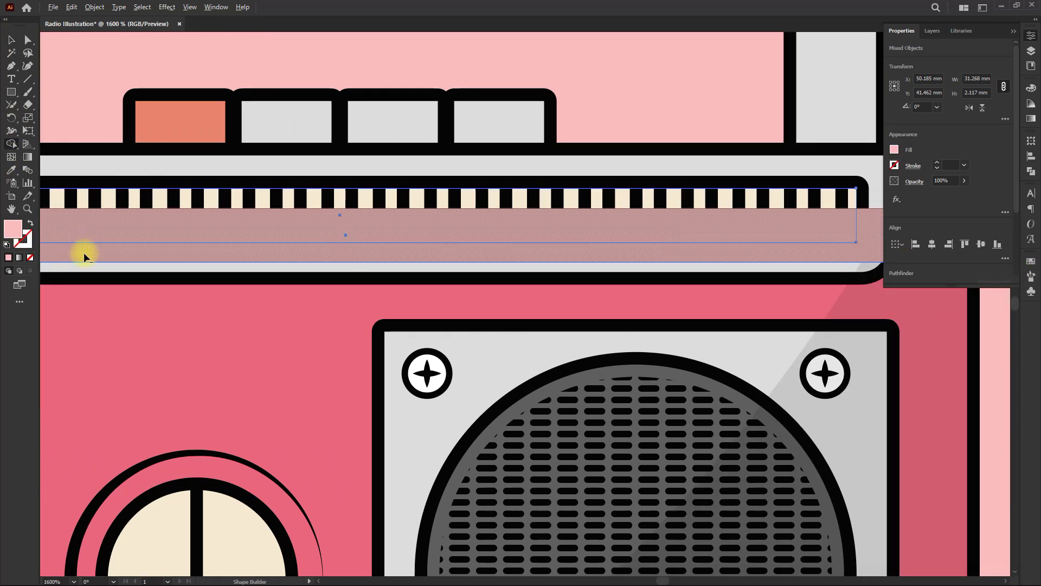
pyautogui.scroll(-2, 469, 208)
pyautogui.scroll(2, 145, 183)
pyautogui.click(13, 42)
pyautogui.click(148, 208)
pyautogui.keyDown('shift'); pyautogui.click(147, 245); pyautogui.keyUp('shift')
pyautogui.click(13, 145)
pyautogui.keyDown('alt'); pyautogui.click(143, 271); pyautogui.keyUp('alt')
pyautogui.click(732, 255)
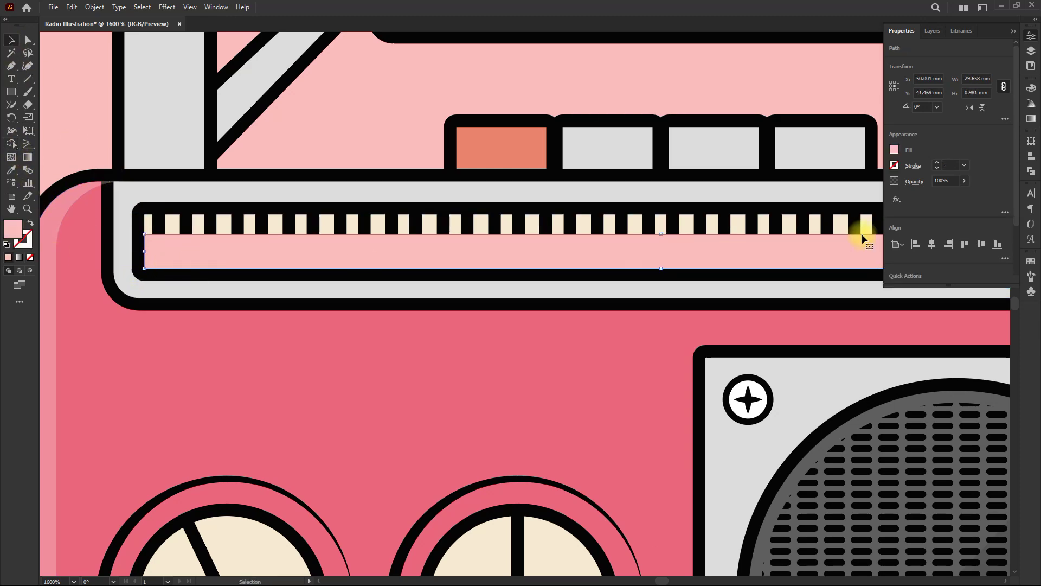
# - Copy the handle grip shadow's appearance onto the trimmed tuning scale shape with the Eyedropper
pyautogui.click(896, 152)
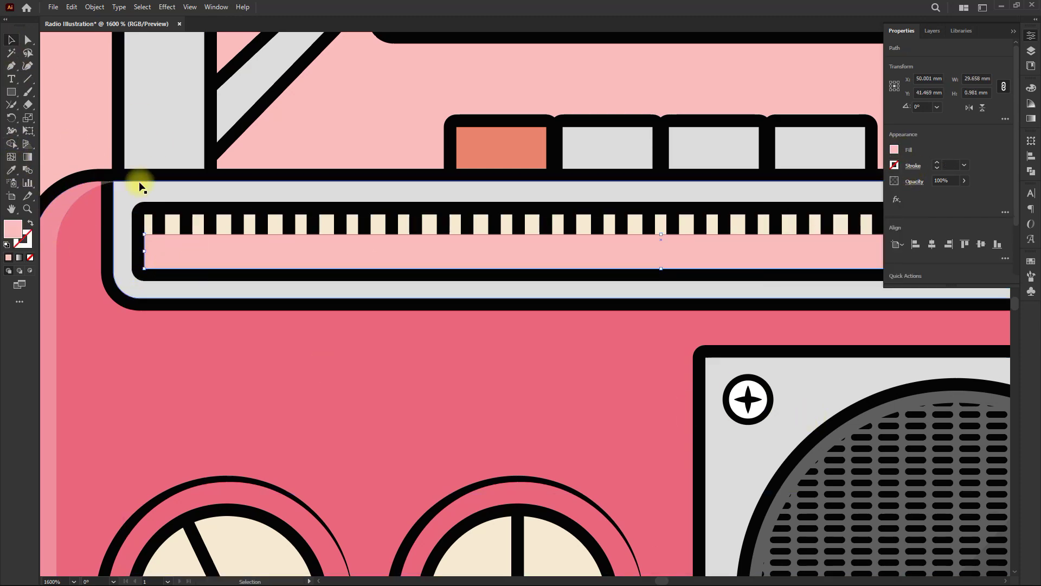
pyautogui.scroll(-1, 362, 157)
pyautogui.keyDown('space'); pyautogui.moveTo(371, 146); pyautogui.dragTo(327, 186); pyautogui.keyUp('space')
pyautogui.click(11, 171)
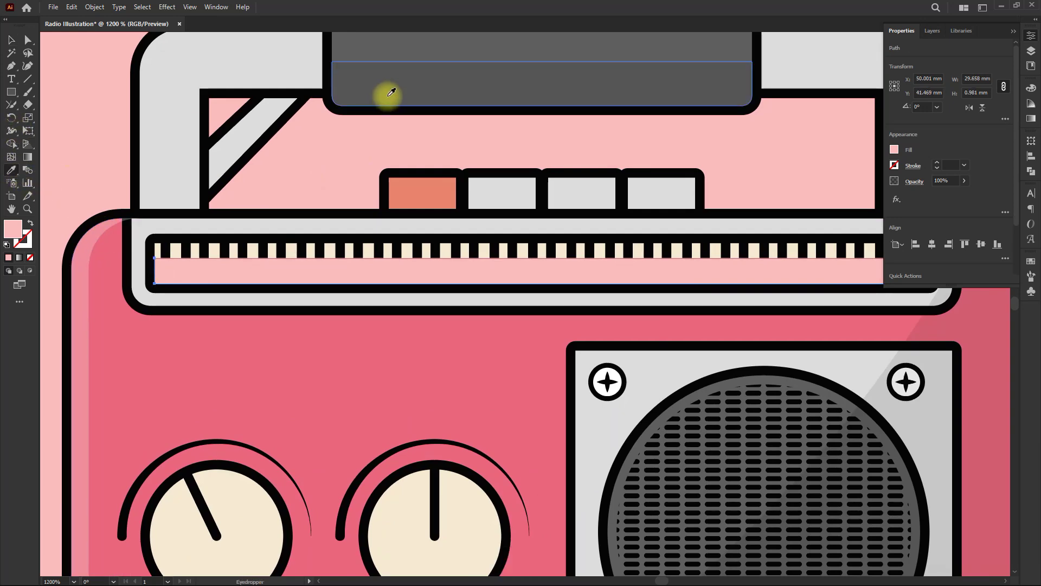
pyautogui.click(389, 93)
pyautogui.click(11, 40)
pyautogui.click(235, 187)
# - Draw a vertical line about 4.3 mm long between the speaker panel's left edge and the speaker with the Line Segment tool
pyautogui.keyDown('space'); pyautogui.moveTo(192, 261); pyautogui.dragTo(267, 143); pyautogui.keyUp('space')
pyautogui.keyDown('space'); pyautogui.moveTo(399, 223); pyautogui.dragTo(181, 137); pyautogui.keyUp('space')
pyautogui.click(26, 80)
pyautogui.moveTo(445, 277); pyautogui.dragTo(443, 386)
pyautogui.scroll(-1, 460, 318)
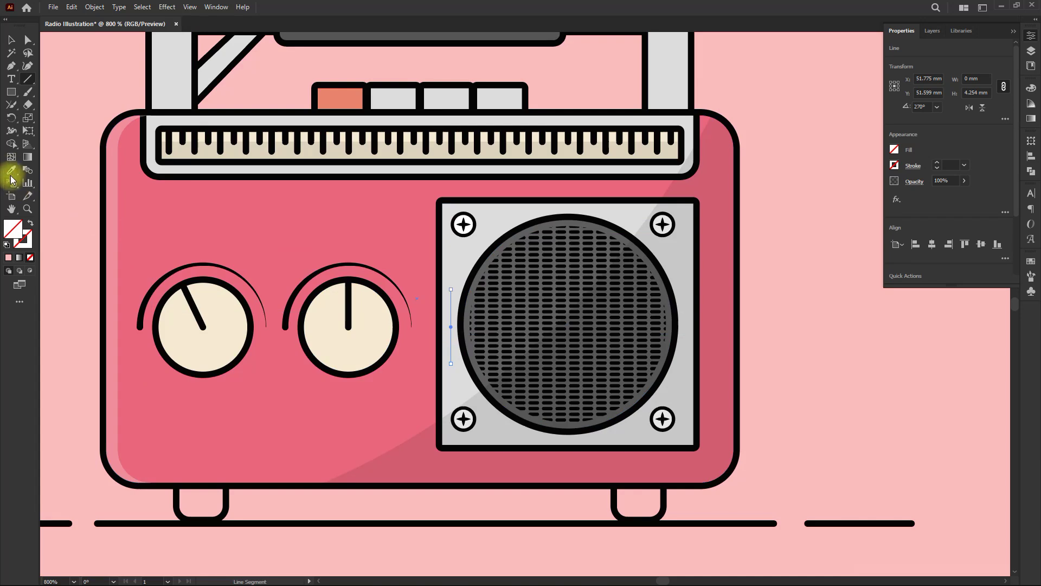
# - Copy the grip highlight's appearance onto the speaker panel line and apply the lens-shaped tapered width profile
pyautogui.click(11, 172)
pyautogui.keyDown('space'); pyautogui.moveTo(324, 122); pyautogui.dragTo(315, 223); pyautogui.keyUp('space')
pyautogui.press('space')
pyautogui.moveTo(464, 424); pyautogui.dragTo(462, 360)
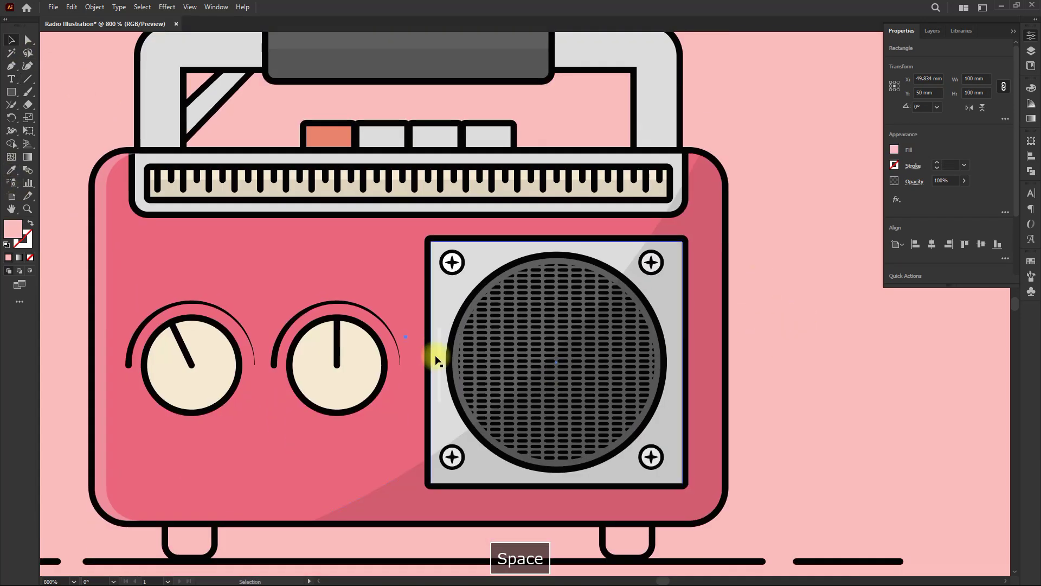
pyautogui.click(913, 166)
pyautogui.click(889, 334)
pyautogui.click(870, 372)
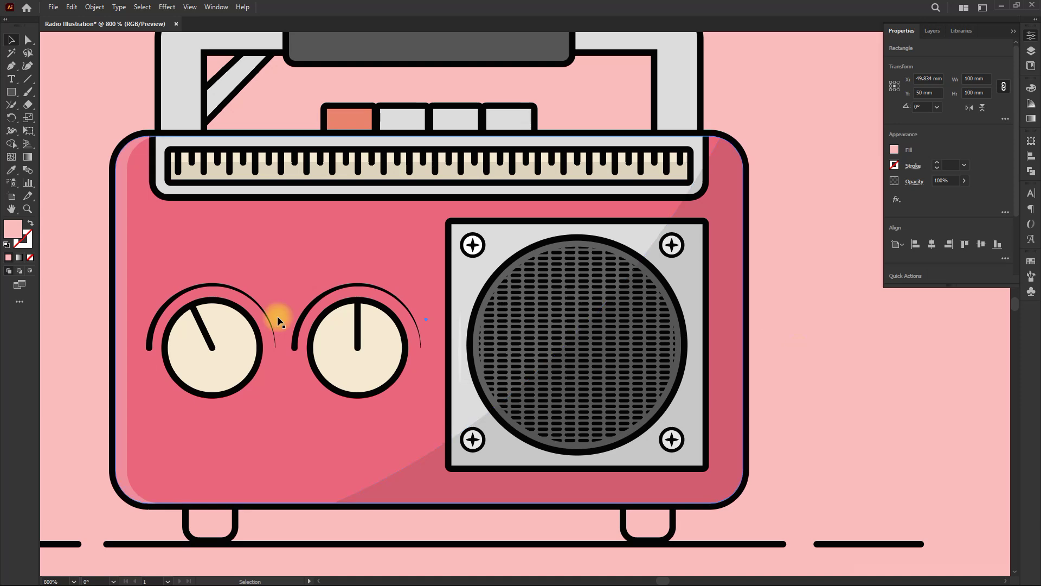
# - Place a duplicate of the left knob's face slightly up and left, and trim a lower-right crescent with Shape Builder
pyautogui.scroll(3, 180, 360)
pyautogui.press('space')
pyautogui.moveTo(180, 361); pyautogui.dragTo(302, 336)
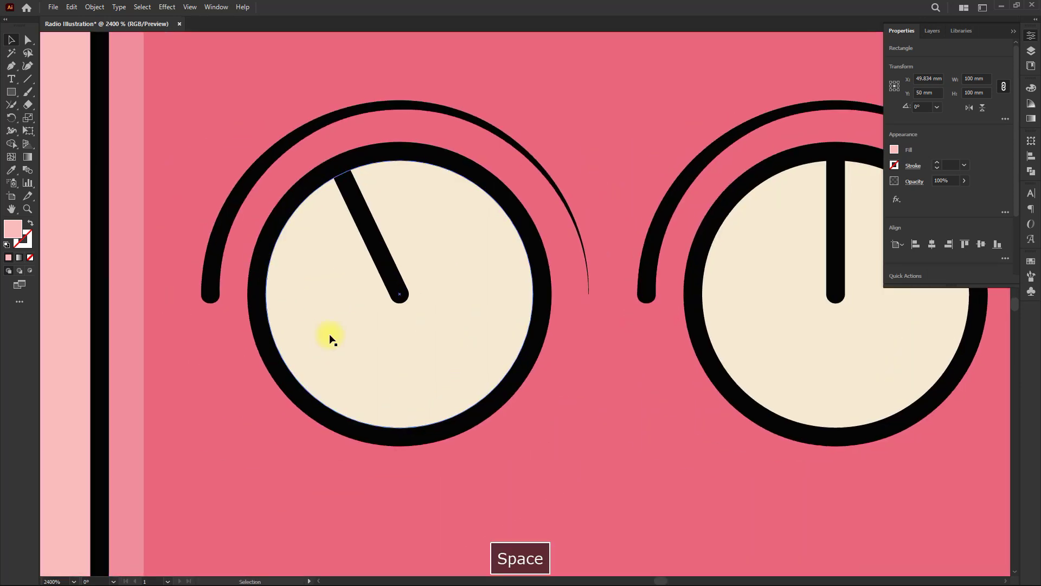
pyautogui.press('a')
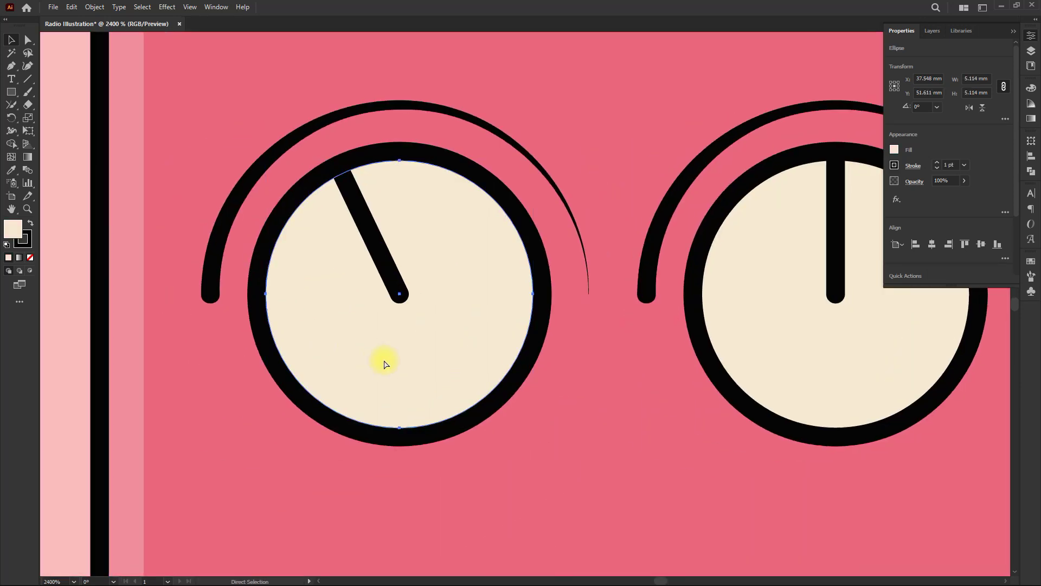
pyautogui.moveTo(407, 360); pyautogui.dragTo(386, 348)
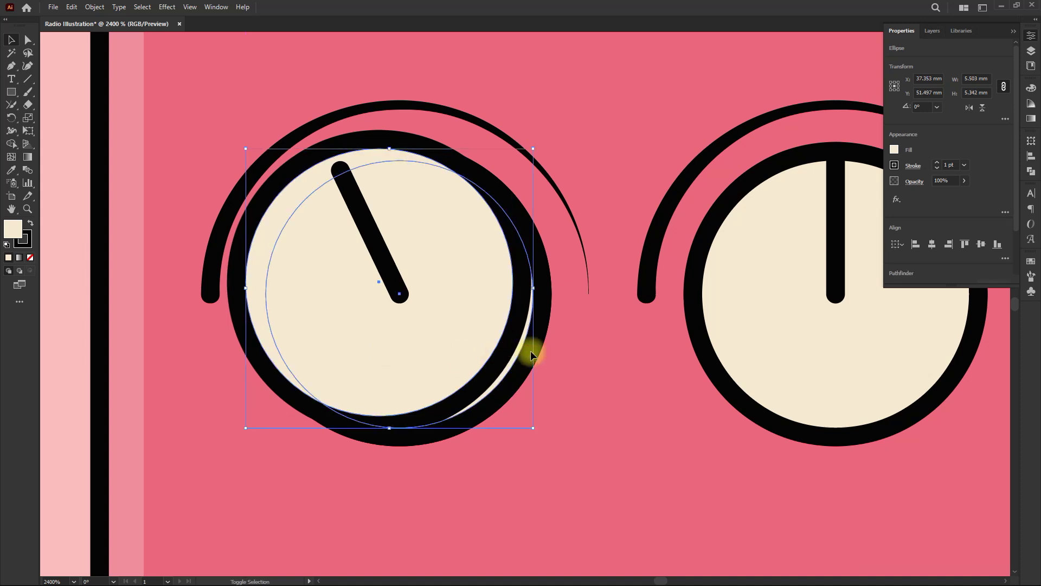
pyautogui.click(11, 144)
pyautogui.moveTo(321, 317); pyautogui.dragTo(232, 228)
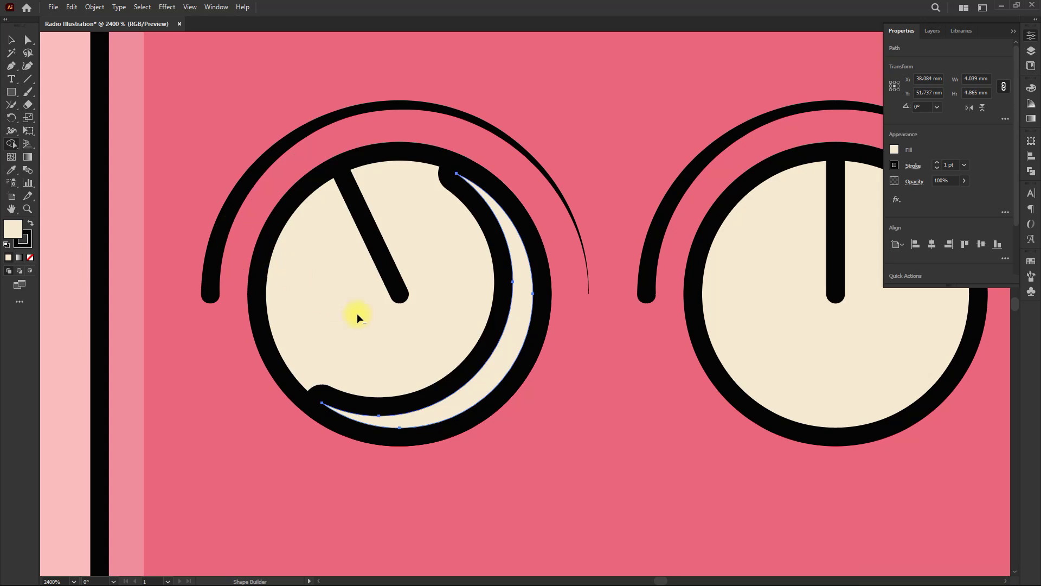
# - Copy the radio body shadow's appearance onto the left knob's lower-right crescent with the Eyedropper
pyautogui.press('space')
pyautogui.moveTo(507, 354); pyautogui.dragTo(380, 318)
pyautogui.scroll(-1, 426, 364)
pyautogui.press('space')
pyautogui.click(11, 171)
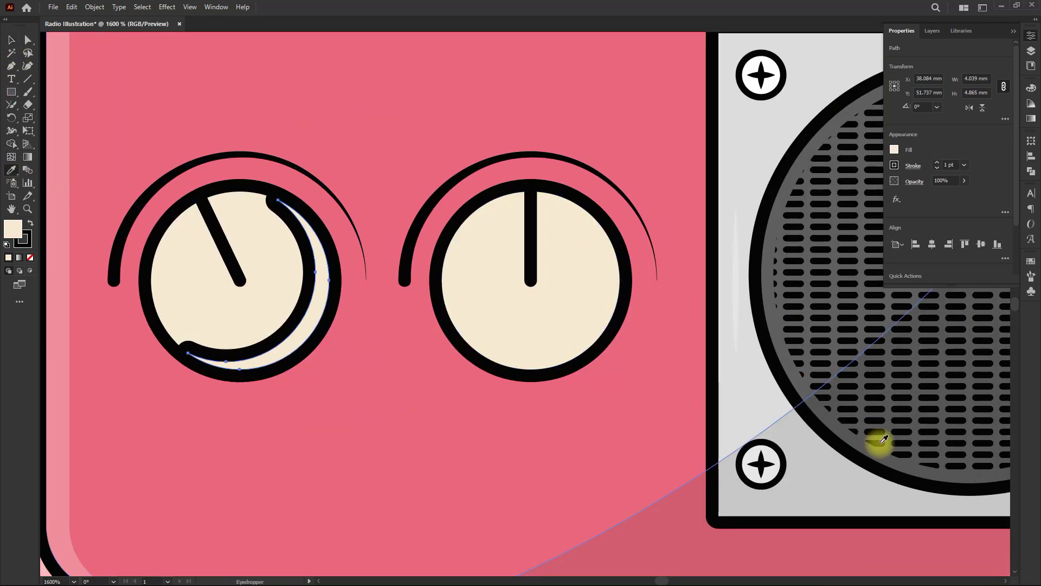
pyautogui.click(835, 461)
pyautogui.click(10, 40)
pyautogui.click(315, 113)
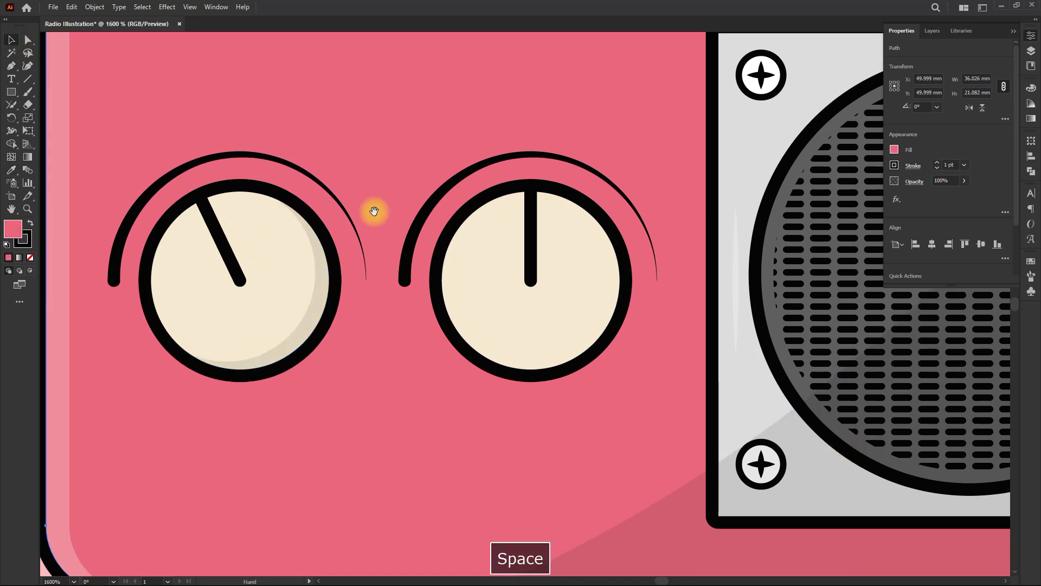
# - Place a duplicate of the left knob's face slightly down and right, and select it together with the original face
pyautogui.moveTo(384, 221); pyautogui.dragTo(567, 374)
pyautogui.scroll(2, 485, 385)
pyautogui.click(501, 369)
pyautogui.hotkey('ctrl', 'c')
pyautogui.moveTo(476, 312); pyautogui.dragTo(495, 330)
pyautogui.keyDown('shift'); pyautogui.click(402, 286); pyautogui.keyUp('shift')
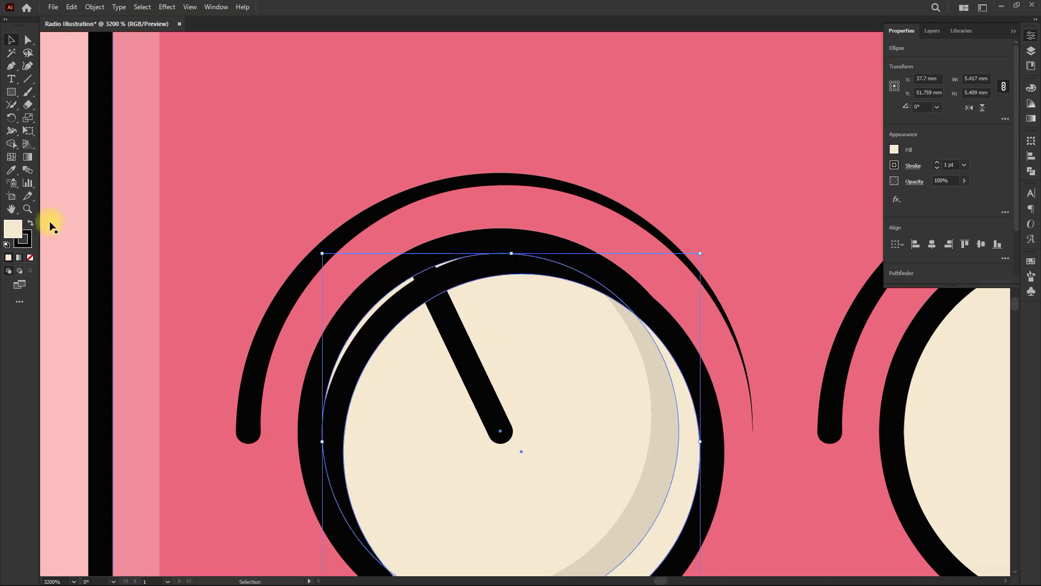
# - Trim the overlapping circles to a crescent along the left knob's upper-left edge with Shape Builder
pyautogui.click(11, 145)
pyautogui.moveTo(442, 419); pyautogui.dragTo(791, 548)
pyautogui.moveTo(526, 378); pyautogui.dragTo(622, 282)
# - Copy the radio body highlight's appearance onto the left knob's upper-left crescent with the Eyedropper
pyautogui.click(11, 170)
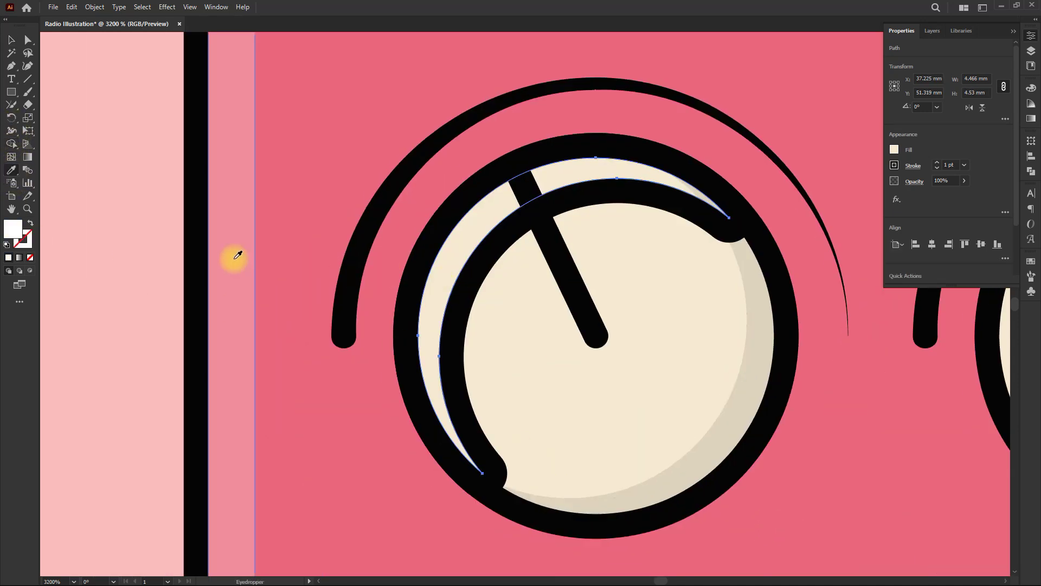
pyautogui.click(234, 259)
pyautogui.click(11, 40)
pyautogui.click(356, 159)
# - Duplicate the left knob's shadow and highlight crescents onto the right knob and bring them to the front
pyautogui.scroll(-2, 354, 161)
pyautogui.moveTo(444, 258); pyautogui.dragTo(568, 260)
pyautogui.click(407, 220)
pyautogui.hotkey('ctrl', 'z')
pyautogui.click(496, 273)
pyautogui.keyDown('shift'); pyautogui.click(333, 239); pyautogui.keyUp('shift')
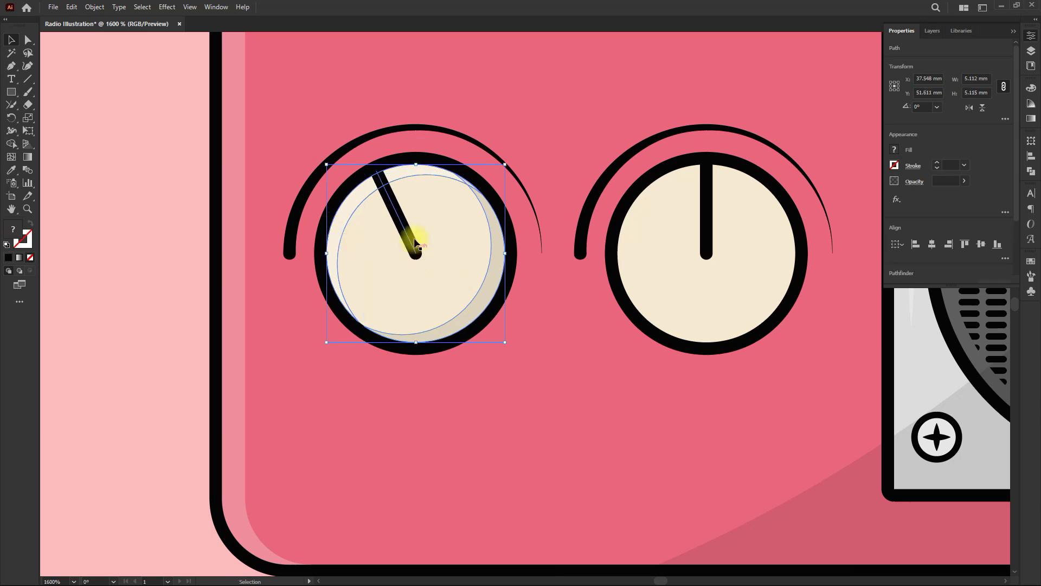
pyautogui.moveTo(409, 174); pyautogui.dragTo(695, 188)
pyautogui.hotkey('ctrl', 'shift', ']')
# - Align the duplicated crescents with the inner edge of the right knob
pyautogui.scroll(5, 624, 260)
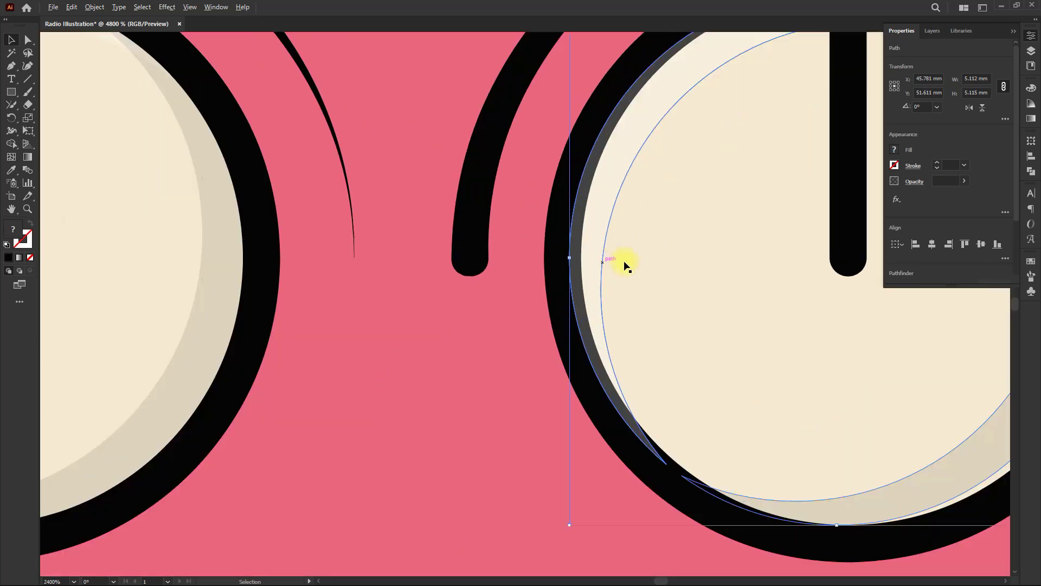
pyautogui.moveTo(554, 292); pyautogui.dragTo(573, 294)
pyautogui.scroll(-5, 573, 295)
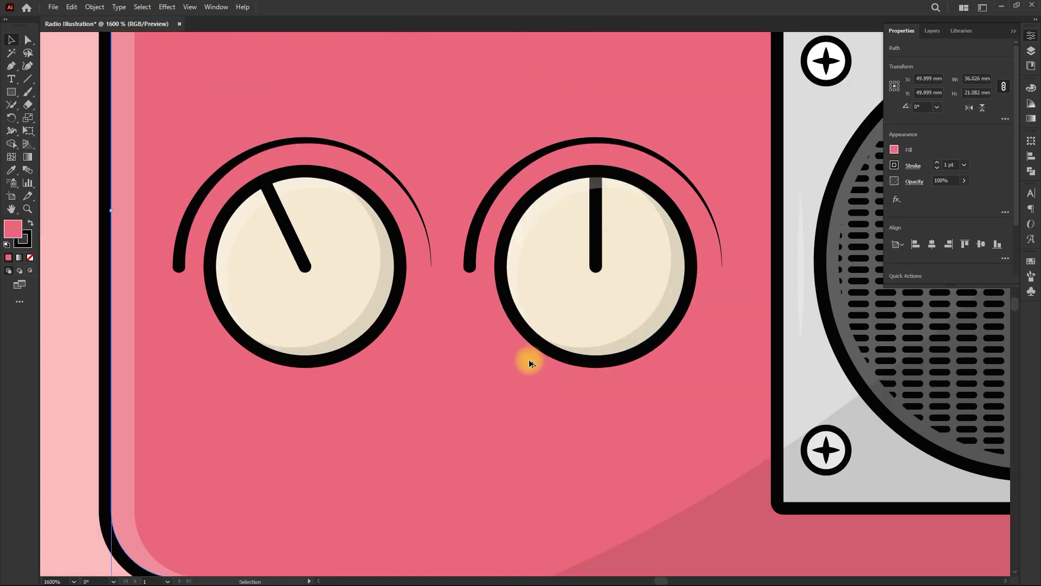
# - Draw a closed shape with a curved left edge over the right part of the orange button with the Pen tool
pyautogui.scroll(-1, 531, 362)
pyautogui.moveTo(520, 173); pyautogui.dragTo(368, 436)
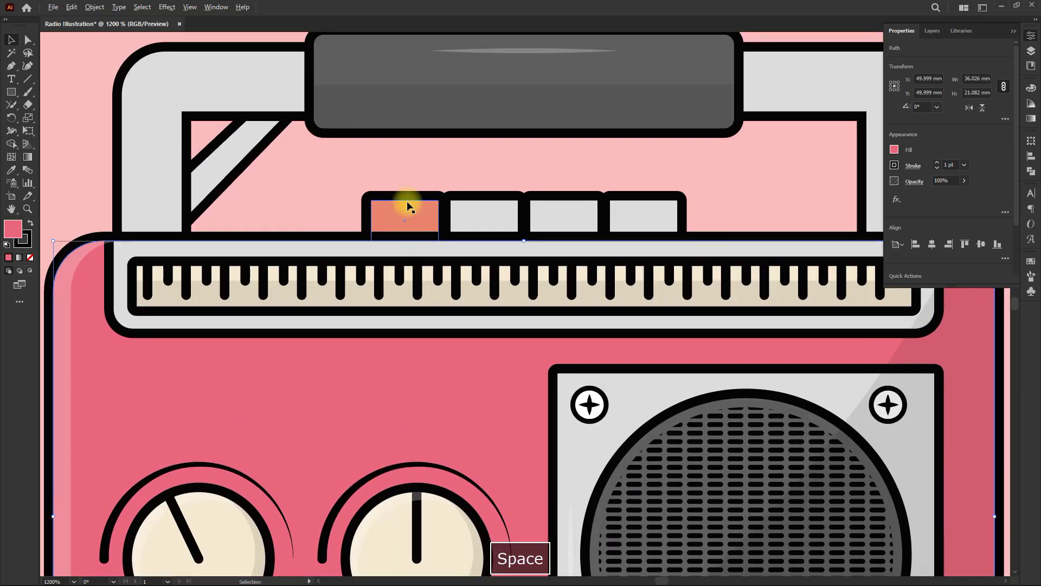
pyautogui.scroll(4, 409, 221)
pyautogui.moveTo(448, 178); pyautogui.dragTo(388, 260)
pyautogui.click(11, 65)
pyautogui.click(431, 150)
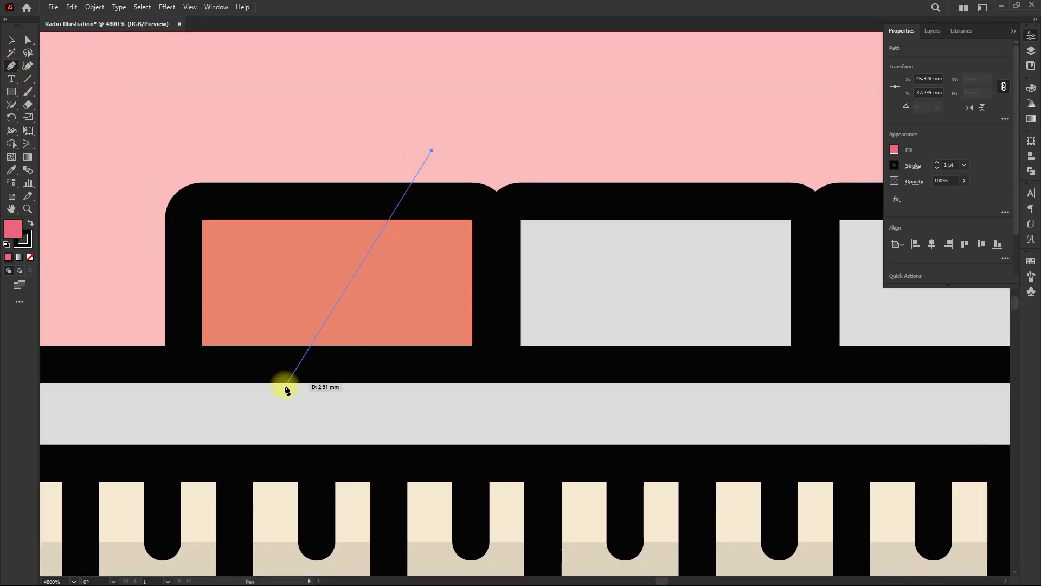
pyautogui.moveTo(149, 424); pyautogui.dragTo(149, 423)
pyautogui.click(488, 411)
pyautogui.click(543, 166)
pyautogui.click(487, 129)
pyautogui.click(431, 150)
# - Trim the curved shape to the orange button's outline with the Shape Builder tool
pyautogui.keyDown('ctrl'); pyautogui.keyDown('shift'); pyautogui.click(216, 202); pyautogui.keyUp('shift'); pyautogui.keyUp('ctrl')
pyautogui.hotkey('shift', 'm')
pyautogui.keyDown('alt'); pyautogui.click(513, 245); pyautogui.keyUp('alt')
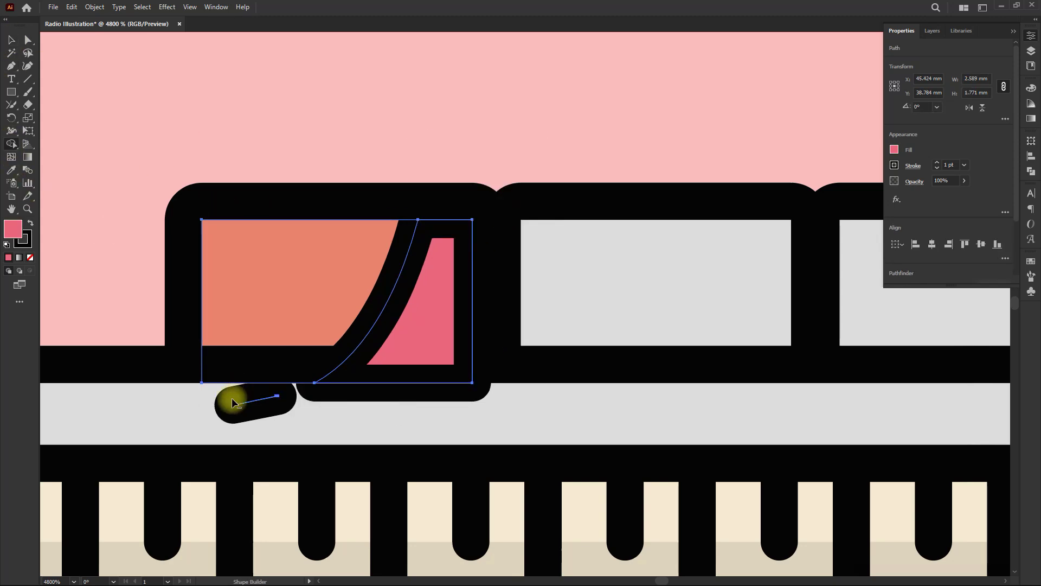
# - Copy an existing shadow's black 10% opacity appearance onto the orange button's curved shape with the Eyedropper
pyautogui.click(13, 41)
pyautogui.scroll(-2, 395, 239)
pyautogui.click(395, 256)
pyautogui.moveTo(395, 256); pyautogui.dragTo(301, 297)
pyautogui.click(12, 170)
pyautogui.click(110, 150)
pyautogui.click(12, 42)
# - Duplicate the orange button's shadow onto the three grey buttons at equal spacing
pyautogui.scroll(3, 265, 349)
pyautogui.scroll(-2, 265, 349)
pyautogui.moveTo(370, 312); pyautogui.dragTo(315, 301)
pyautogui.moveTo(196, 213); pyautogui.dragTo(514, 221)
pyautogui.scroll(-1, 424, 245)
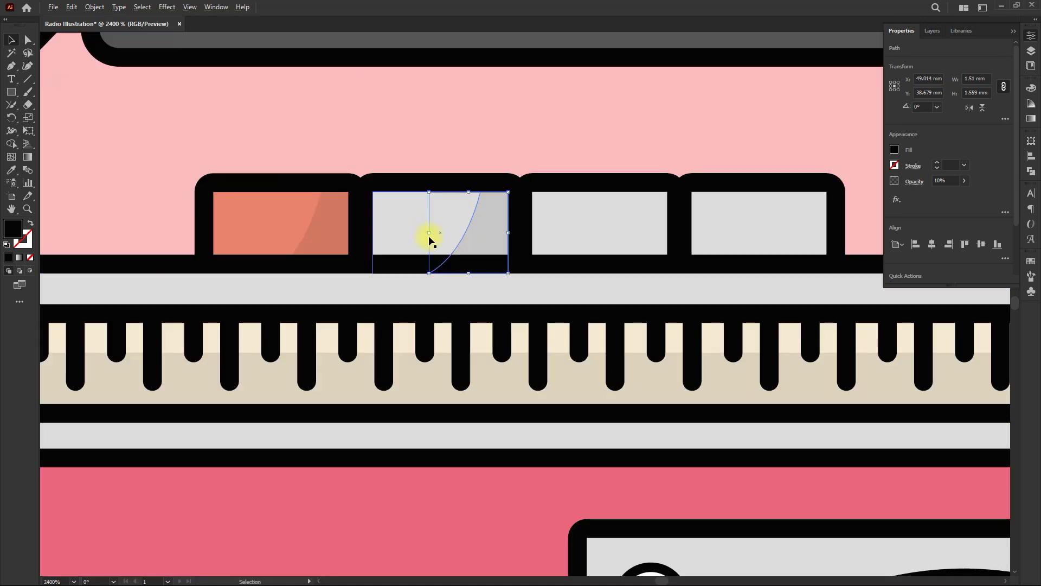
pyautogui.hotkey('ctrl', 'd')
pyautogui.hotkey('ctrl', 'd')
pyautogui.click(589, 144)
# - Draw a vertical line about 0.8 mm long near the left edge of the orange button with the Line Segment tool
pyautogui.scroll(-1, 545, 234)
pyautogui.scroll(3, 332, 185)
pyautogui.click(29, 81)
pyautogui.moveTo(339, 271); pyautogui.dragTo(341, 352)
# - Copy the grip highlight's white 0.5 pt stroke and 25% opacity onto the orange button's line with the Eyedropper
pyautogui.scroll(-3, 385, 303)
pyautogui.click(11, 170)
pyautogui.moveTo(380, 311)
pyautogui.mouseDown()
pyautogui.moveTo(435, 337)
pyautogui.moveTo(328, 286)
pyautogui.mouseUp()
pyautogui.click(594, 91)
pyautogui.click(11, 41)
pyautogui.scroll(4, 408, 307)
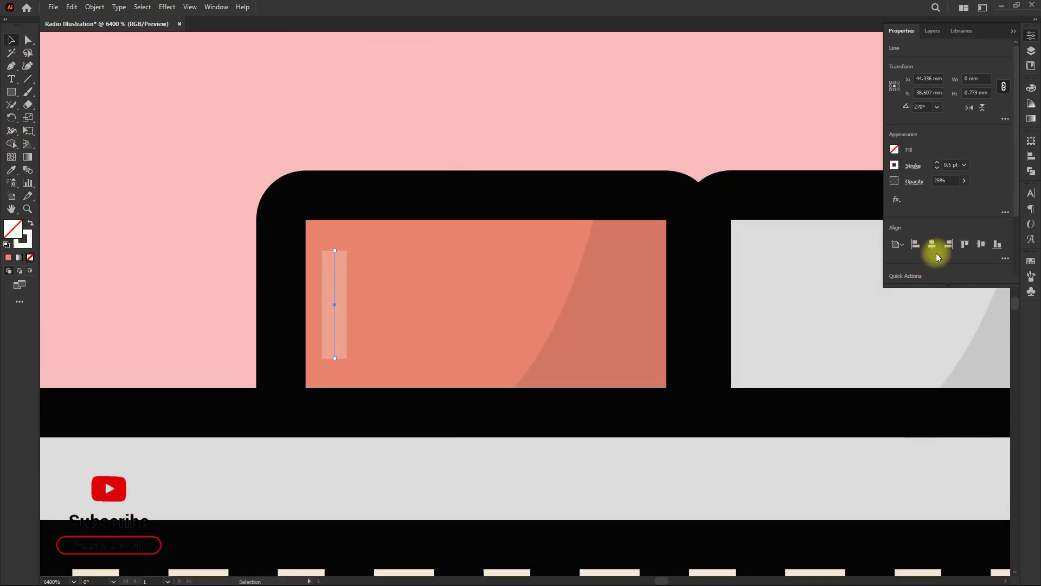
# - Give the orange button's highlight line the lens-shaped tapered width profile
pyautogui.click(913, 165)
pyautogui.click(889, 335)
pyautogui.click(858, 367)
pyautogui.click(7, 41)
pyautogui.click(155, 120)
# - Duplicate the orange button's highlight line onto the three grey buttons at equal spacing
pyautogui.scroll(-2, 155, 120)
pyautogui.moveTo(248, 214); pyautogui.dragTo(341, 216)
pyautogui.moveTo(460, 224); pyautogui.dragTo(460, 224)
pyautogui.hotkey('ctrl', 'd')
pyautogui.hotkey('ctrl', 'd')
pyautogui.scroll(-4, 466, 176)
pyautogui.click(457, 160)
# - Copy the speaker's dark grey fill and black outline onto the radio's feet with the Eyedropper
pyautogui.scroll(-2, 457, 162)
pyautogui.scroll(4, 383, 340)
pyautogui.click(383, 471)
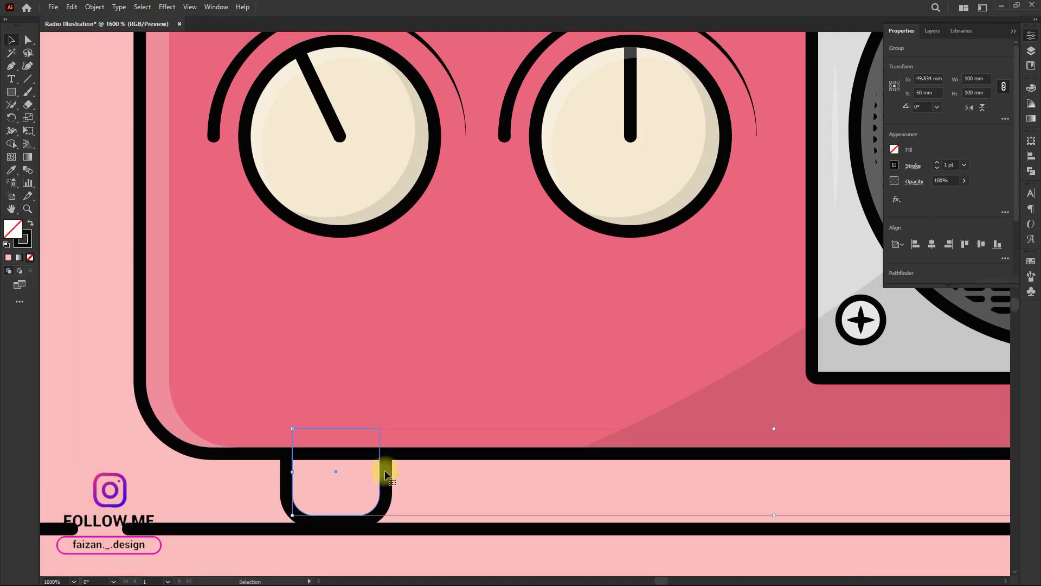
pyautogui.moveTo(383, 471); pyautogui.dragTo(286, 364)
pyautogui.click(11, 171)
pyautogui.click(802, 121)
pyautogui.click(12, 41)
pyautogui.click(371, 494)
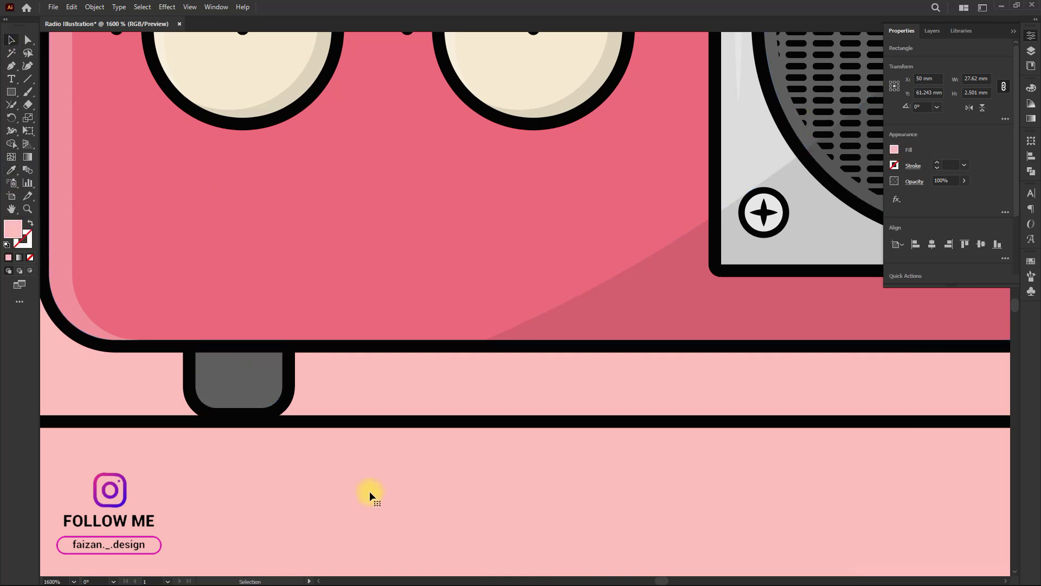
# - Draw a closed Pen shape whose curved edge cuts diagonally across the left foot, enclosing its lower outer corner
pyautogui.click(11, 66)
pyautogui.click(305, 313)
pyautogui.moveTo(201, 441); pyautogui.dragTo(125, 476)
pyautogui.hotkey('ctrl', 'z')
pyautogui.moveTo(135, 436); pyautogui.dragTo(155, 471)
pyautogui.click(301, 436)
pyautogui.click(358, 494)
pyautogui.click(493, 484)
pyautogui.click(519, 448)
pyautogui.click(507, 386)
pyautogui.click(471, 313)
# - Ungroup the left foot and remove the part of the curved shape outside its grey fill with the Shape Builder
pyautogui.click(11, 41)
pyautogui.click(373, 387)
pyautogui.hotkey('ctrl', 'shift', 'g')
pyautogui.click(383, 461)
pyautogui.click(387, 389)
pyautogui.keyDown('shift'); pyautogui.click(393, 426); pyautogui.keyUp('shift')
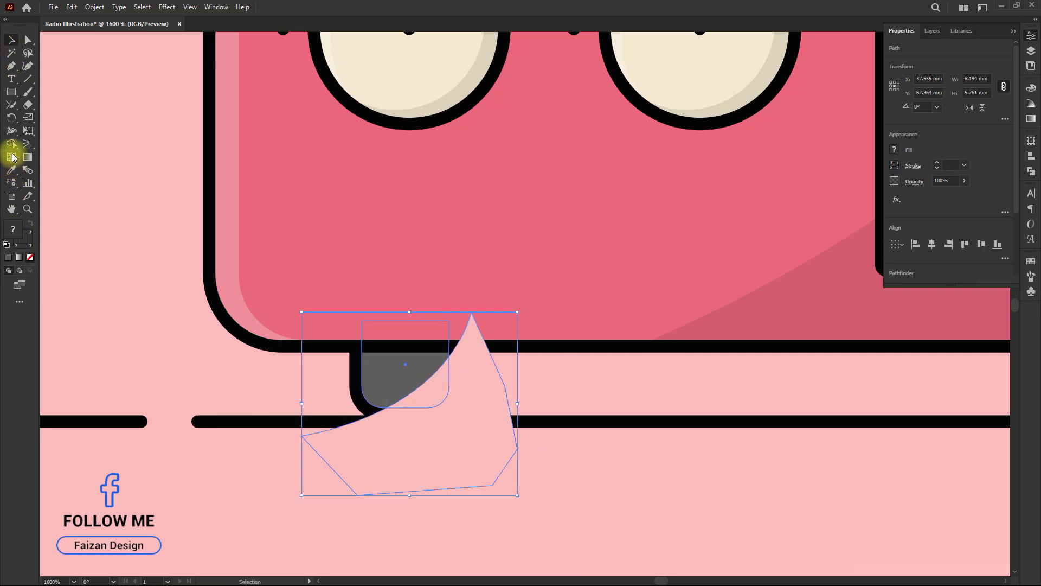
pyautogui.click(11, 145)
pyautogui.keyDown('alt'); pyautogui.click(393, 450); pyautogui.keyUp('alt')
# - Copy the existing shadow appearance onto the left foot's curved shading piece with the Eyedropper
pyautogui.click(12, 41)
pyautogui.click(388, 461)
pyautogui.click(424, 395)
pyautogui.moveTo(424, 394); pyautogui.dragTo(566, 407)
pyautogui.click(9, 172)
pyautogui.click(480, 258)
pyautogui.click(12, 42)
pyautogui.click(183, 485)
# - Copy the left foot's shading piece onto the radio's right foot
pyautogui.scroll(-2, 128, 419)
pyautogui.scroll(6, 585, 379)
pyautogui.moveTo(458, 395); pyautogui.dragTo(492, 395)
pyautogui.scroll(-3, 507, 385)
pyautogui.click(572, 468)
pyautogui.scroll(-1, 574, 468)
pyautogui.scroll(-4, 574, 468)
# - Select the whole radio with its ground lines, excluding the pink background, and group the artwork
pyautogui.hotkey('ctrl', '1')
pyautogui.moveTo(751, 196); pyautogui.dragTo(499, 336)
pyautogui.keyDown('shift'); pyautogui.click(664, 248); pyautogui.keyUp('shift')
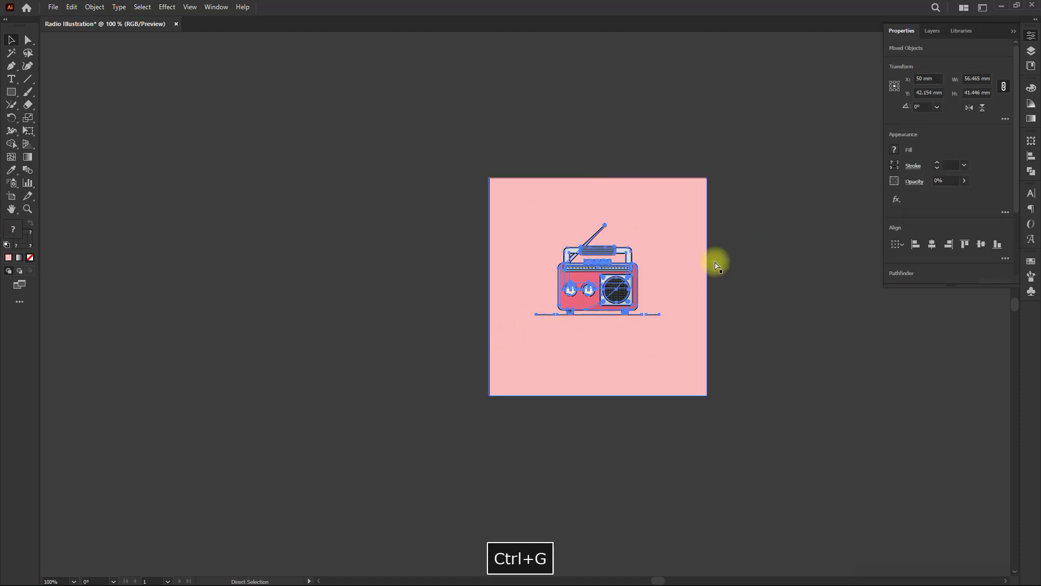
pyautogui.hotkey('ctrl', 'g')
pyautogui.click(748, 260)
# - Try moving the grouped radio artwork sideways as one object and undo the move
pyautogui.scroll(1, 641, 292)
pyautogui.click(610, 276)
pyautogui.moveTo(608, 276); pyautogui.dragTo(625, 277)
pyautogui.hotkey('ctrl', 'z')
pyautogui.click(793, 282)
pyautogui.scroll(2, 640, 285)
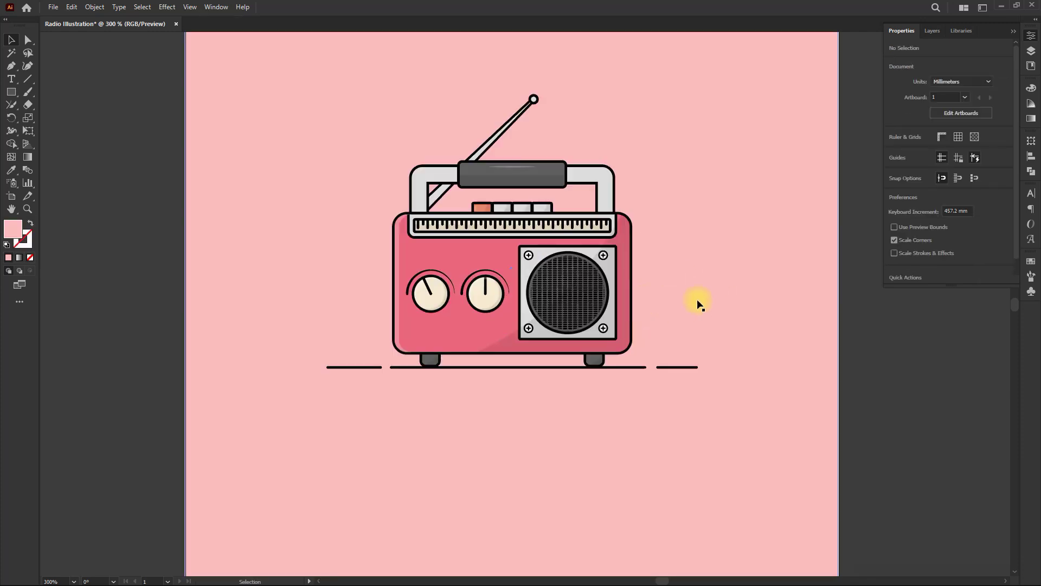